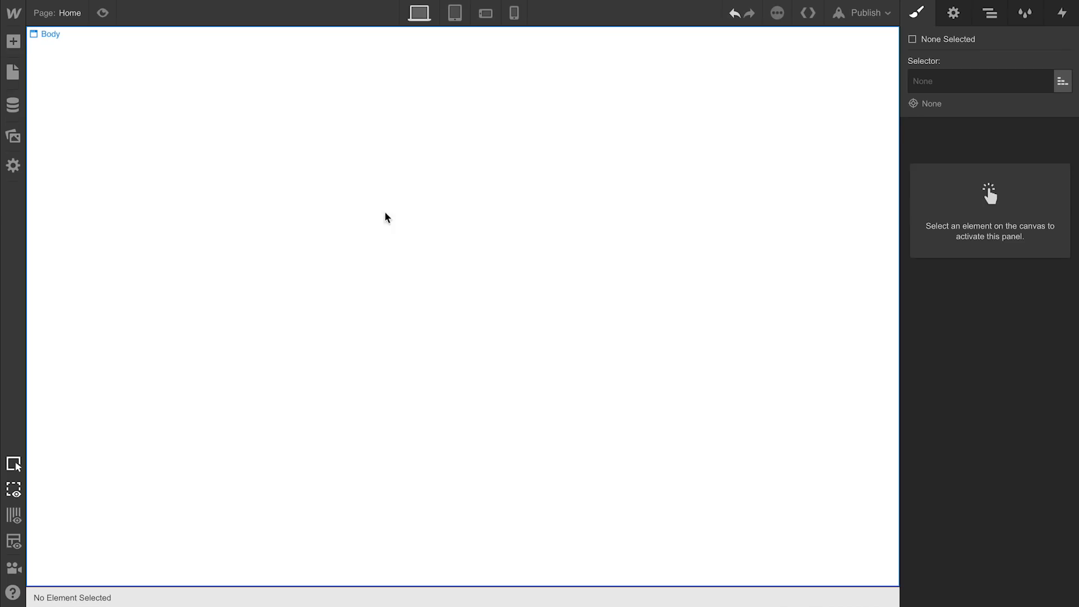
Add a section to the empty page body and set its height to 100 VH
left_click(14, 42)
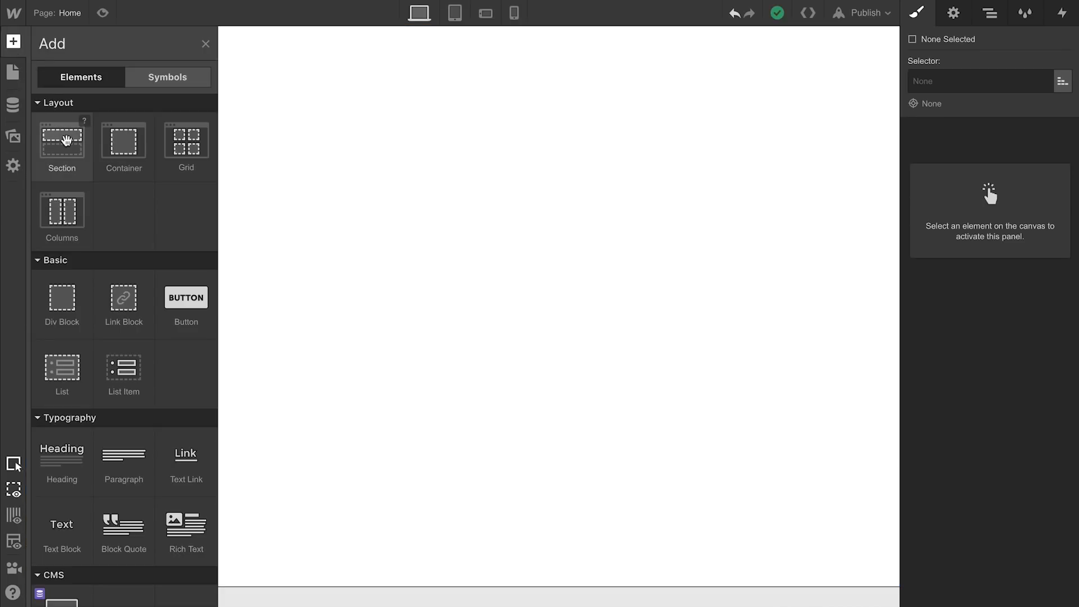
left_click_drag(62, 141, 211, 148)
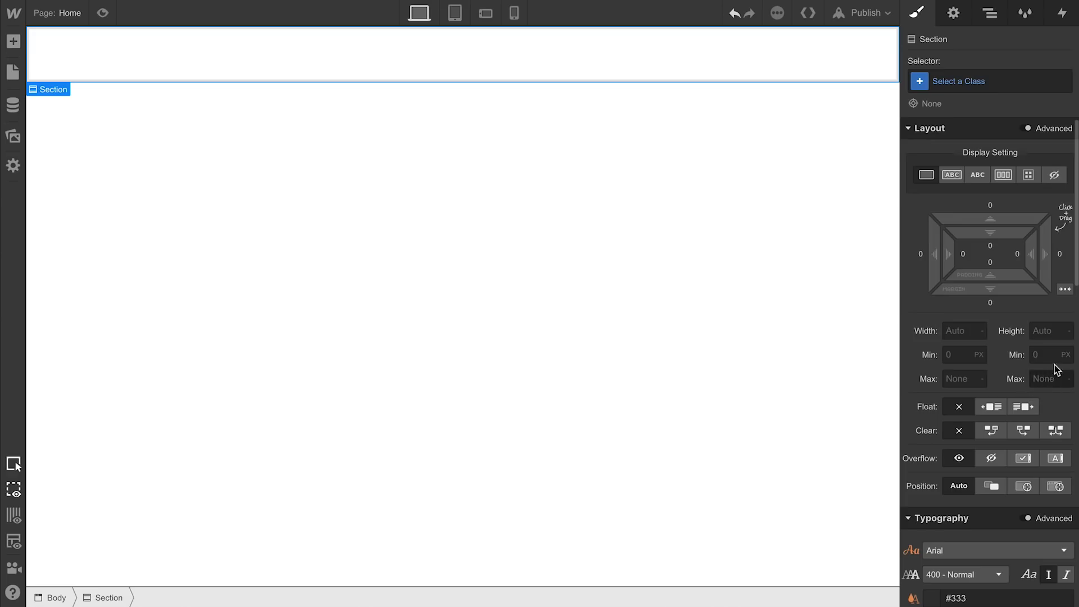
left_click(1058, 330)
type("100v")
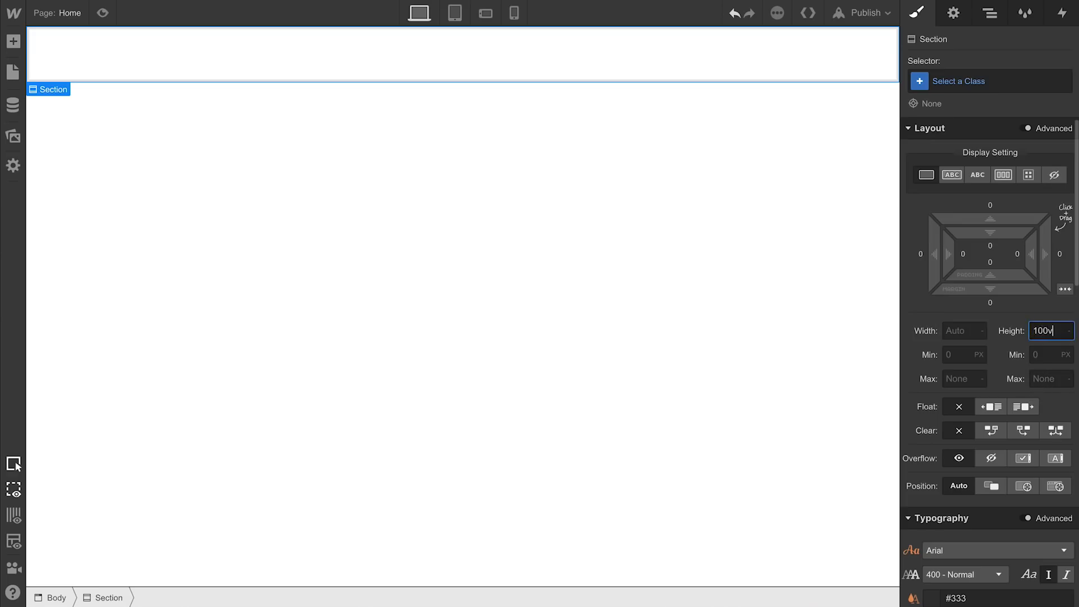
type("h")
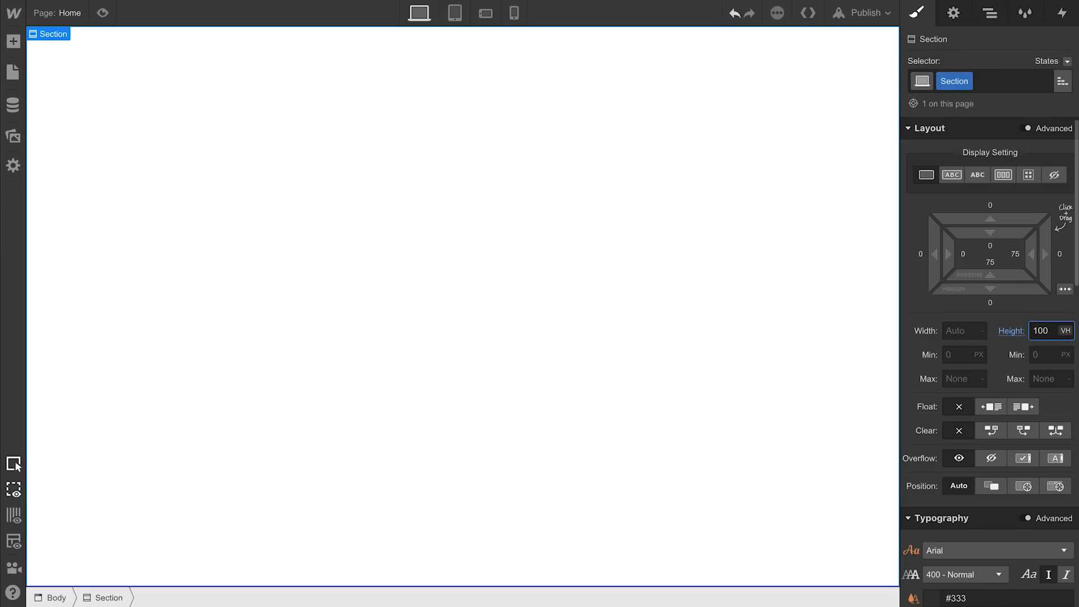
Give the section a linear gradient background from Royal Blue (#5361ef) to Dark Turquoise (#3ae7ff) at an angle of 154 degrees
scroll(1031, 354, "down", 10)
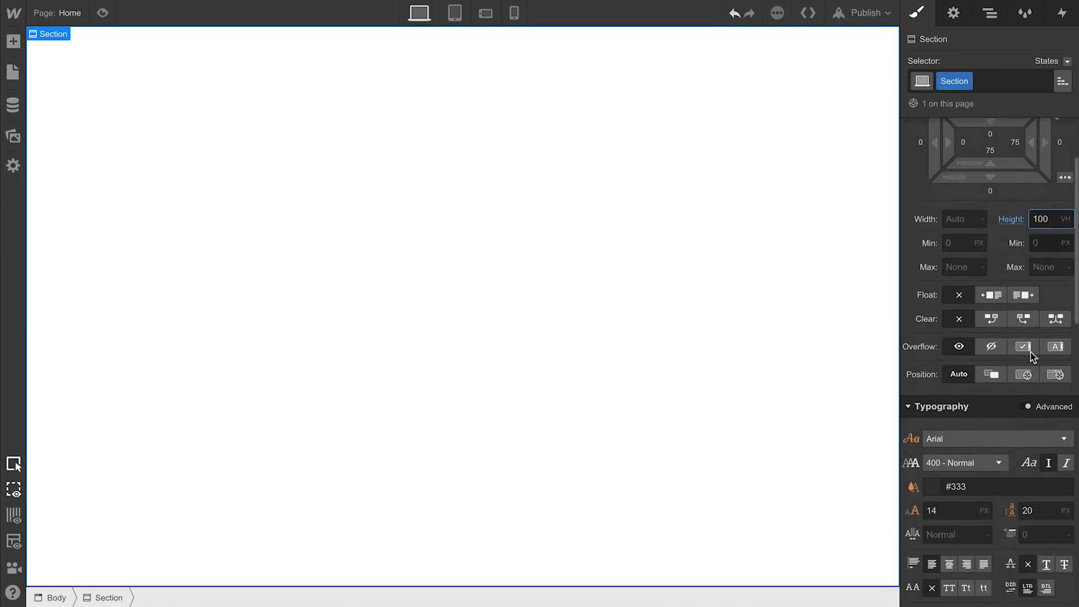
scroll(984, 343, "down", 1)
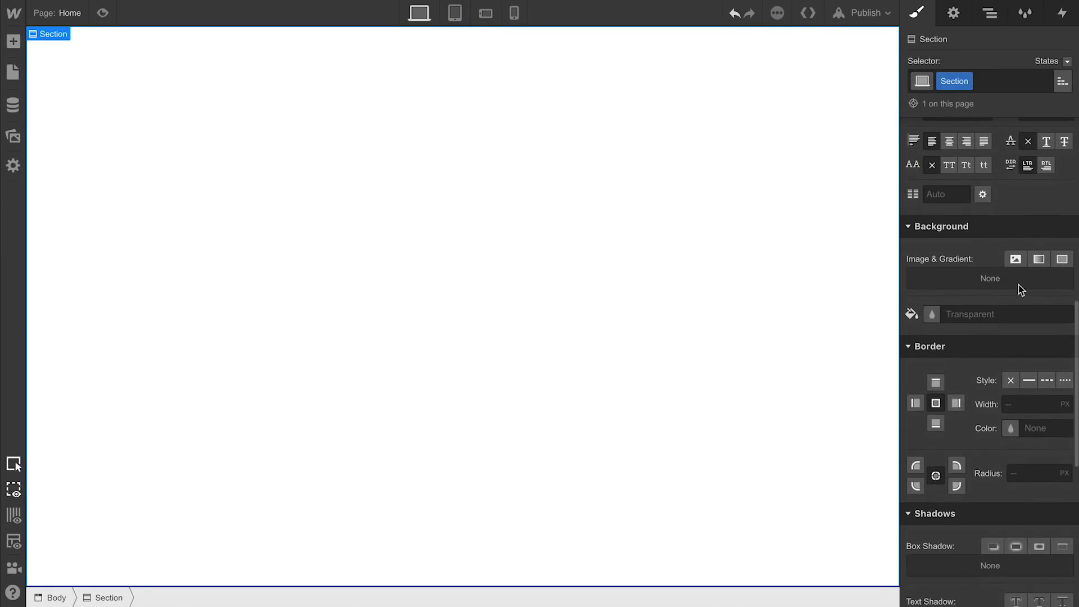
left_click(1040, 259)
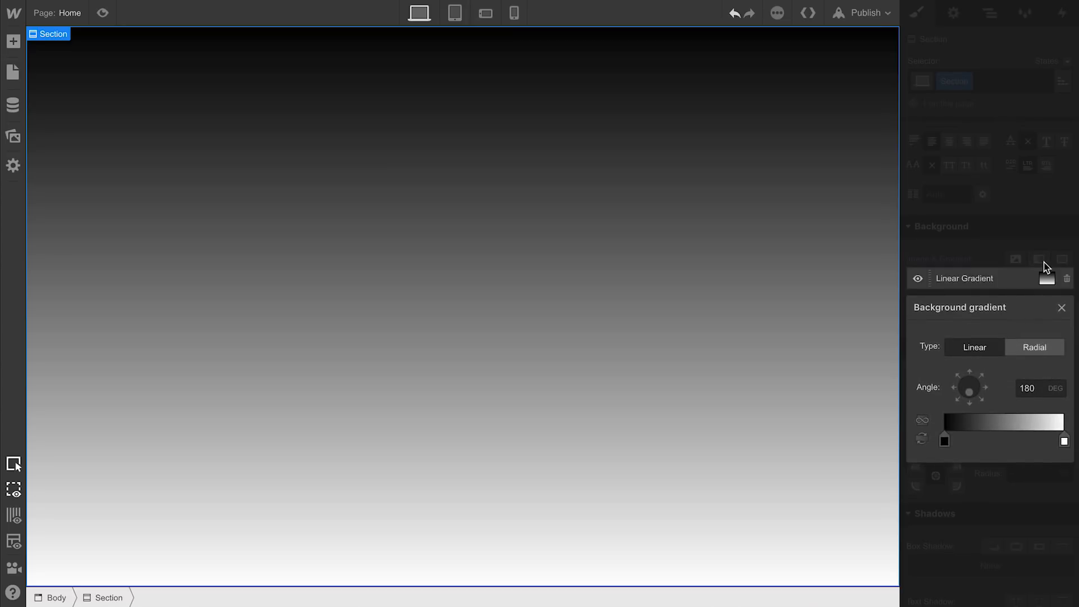
left_click(944, 440)
left_click(969, 386)
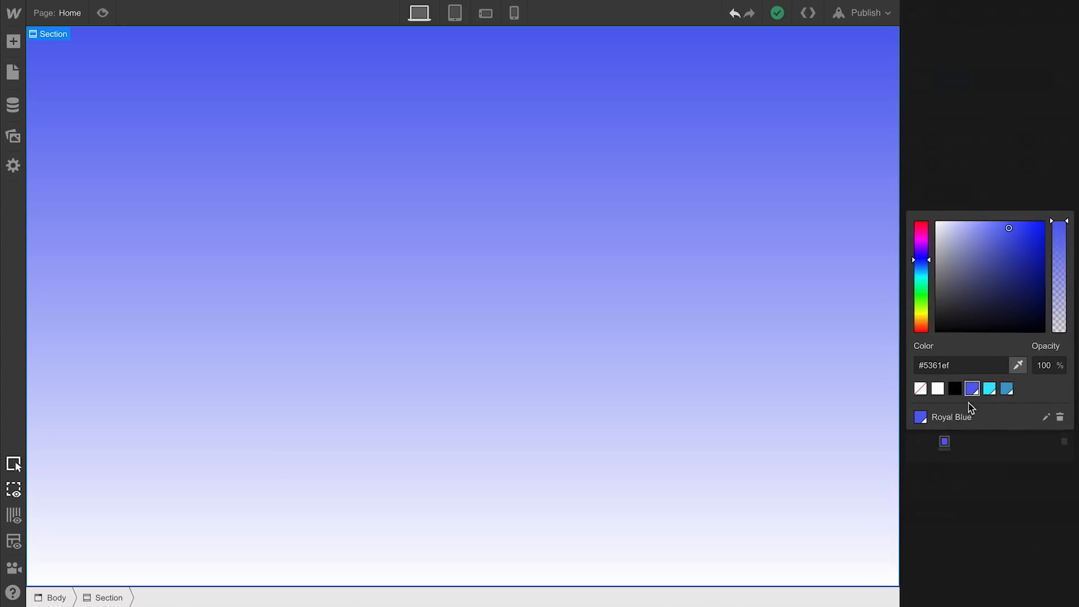
left_click(1064, 442)
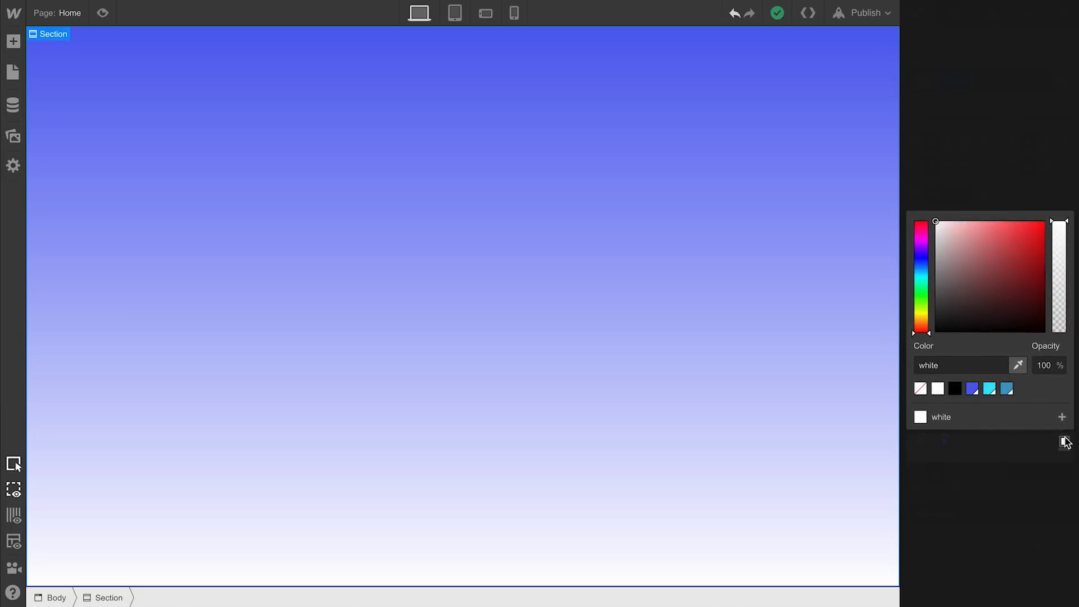
left_click(990, 389)
left_click(996, 448)
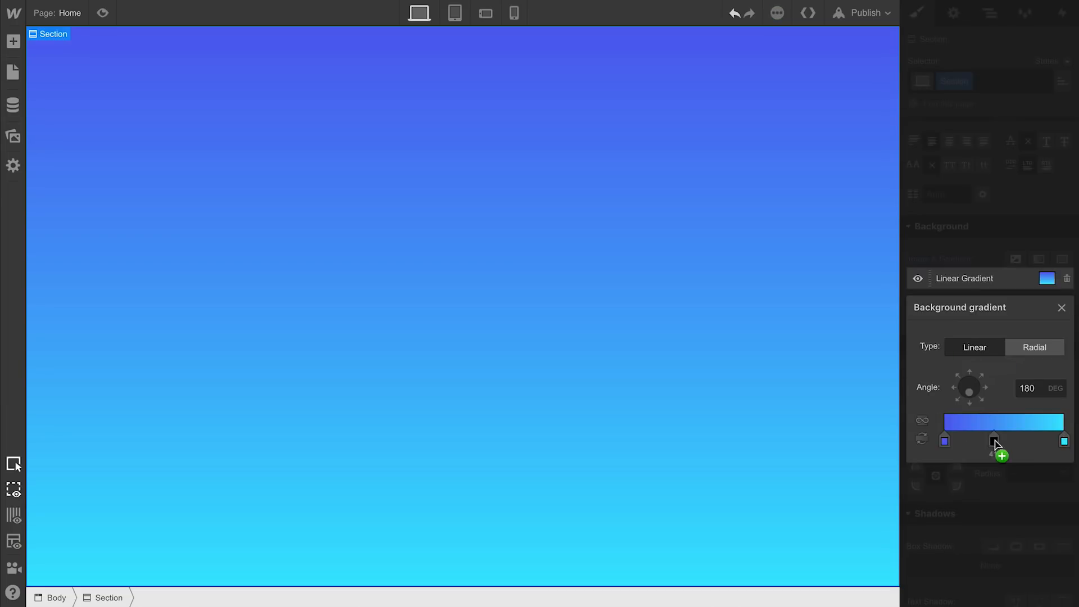
left_click_drag(968, 392, 980, 405)
left_click(974, 278)
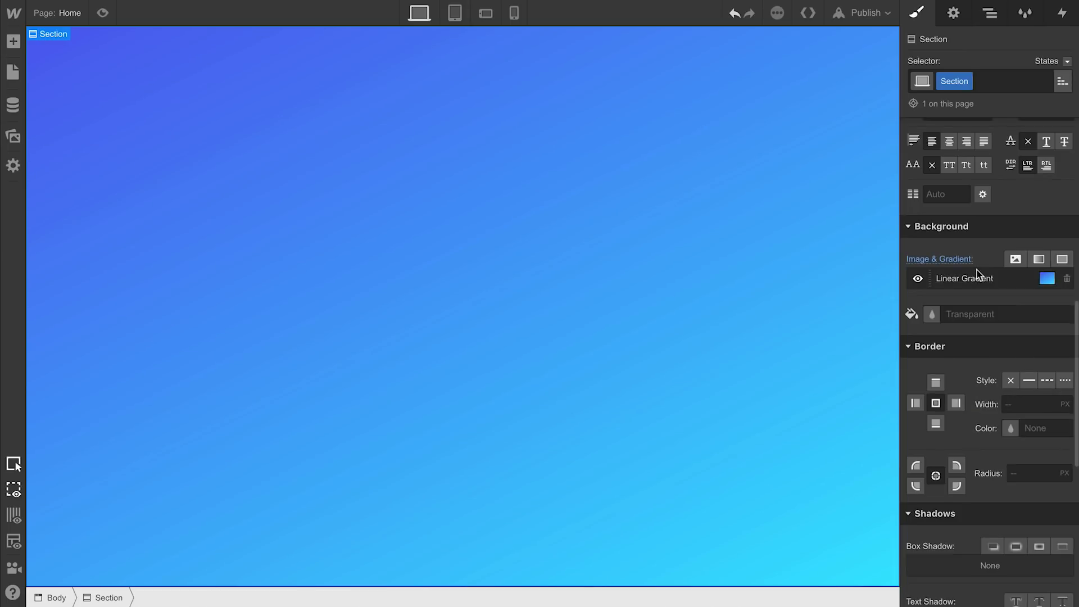
Add Background pattern.png as a background image of the section and place it beneath the linear gradient layer
left_click(1015, 259)
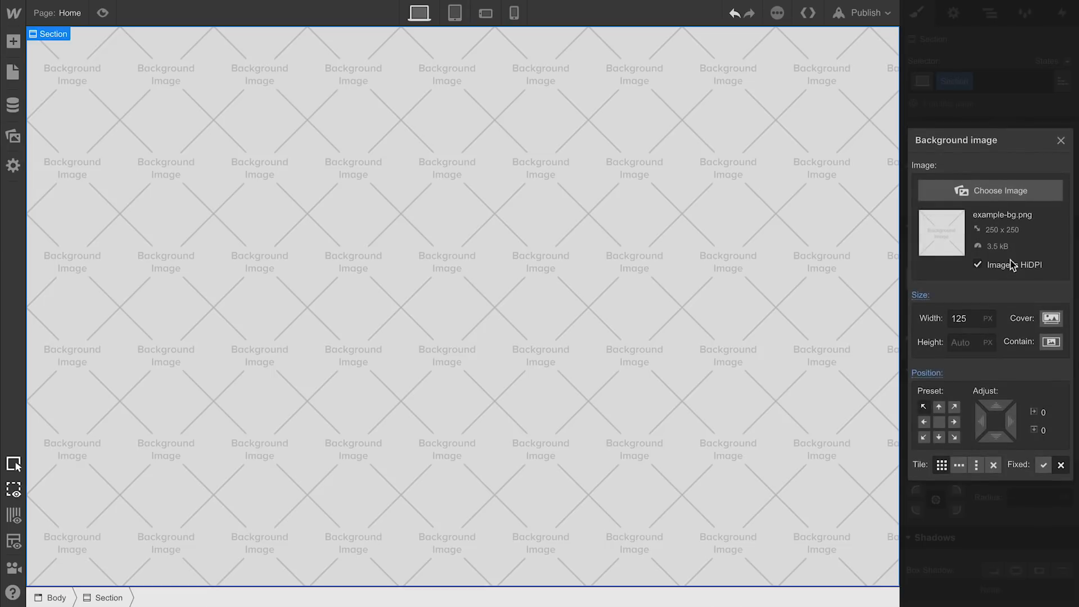
left_click(1009, 196)
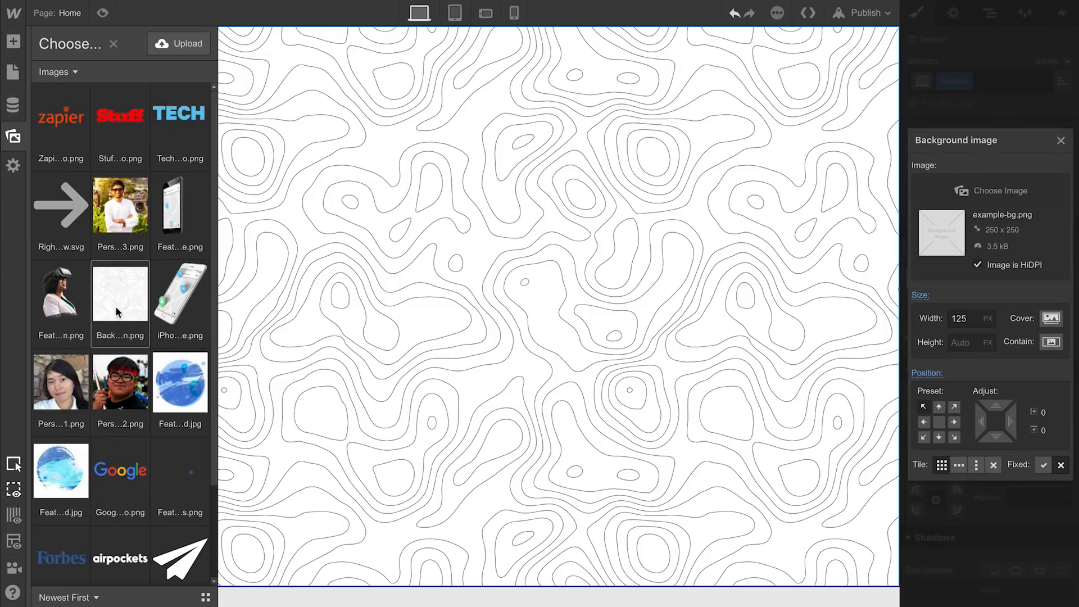
left_click(116, 309)
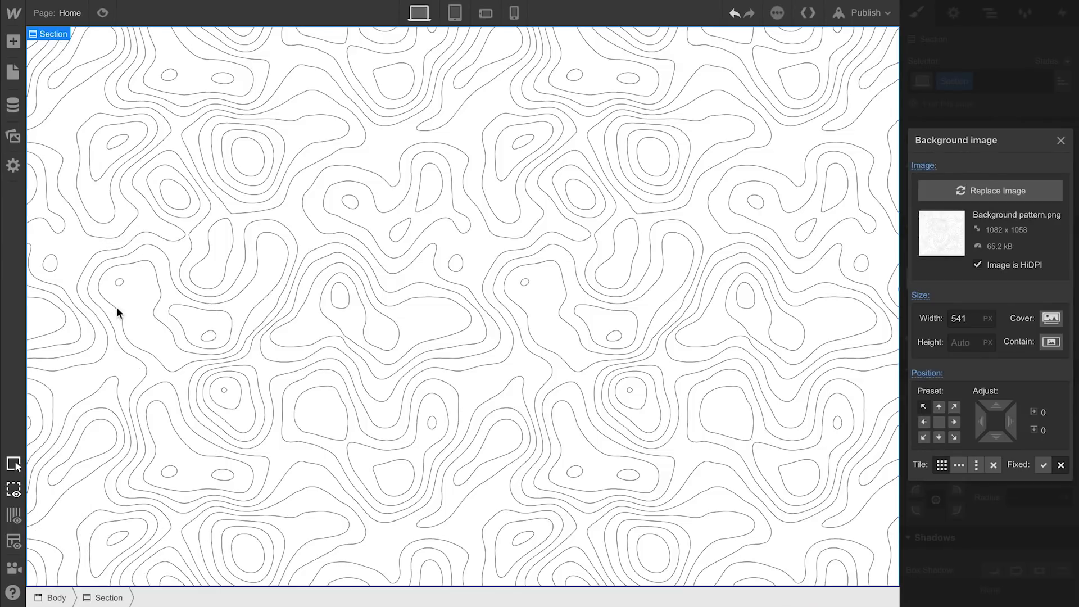
left_click(1060, 140)
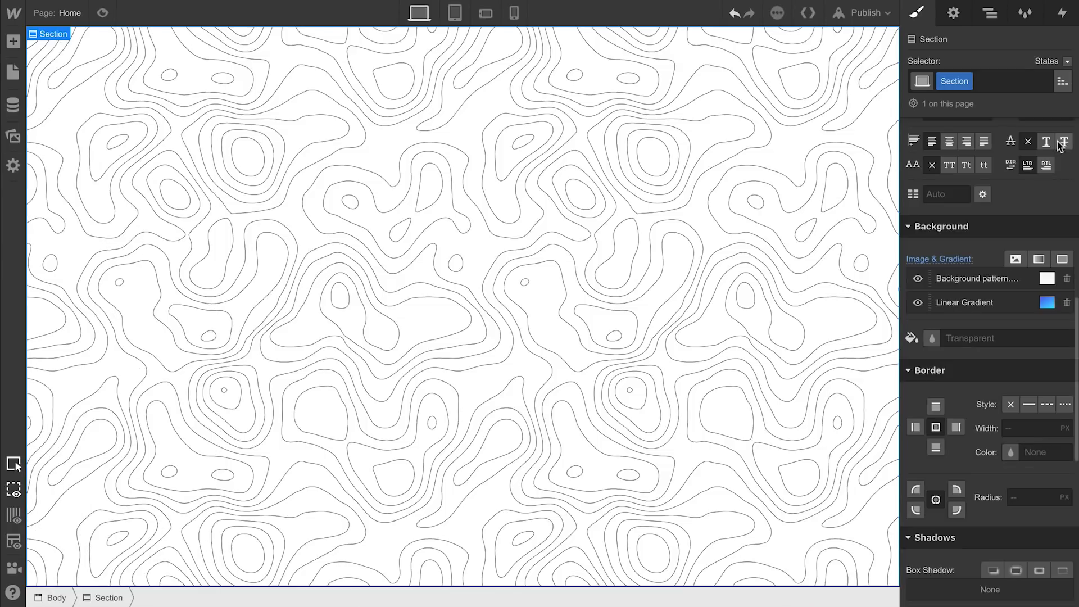
left_click_drag(927, 281, 932, 303)
Lower the opacity of both the blue and turquoise stops of the section's gradient to 93%
left_click(980, 278)
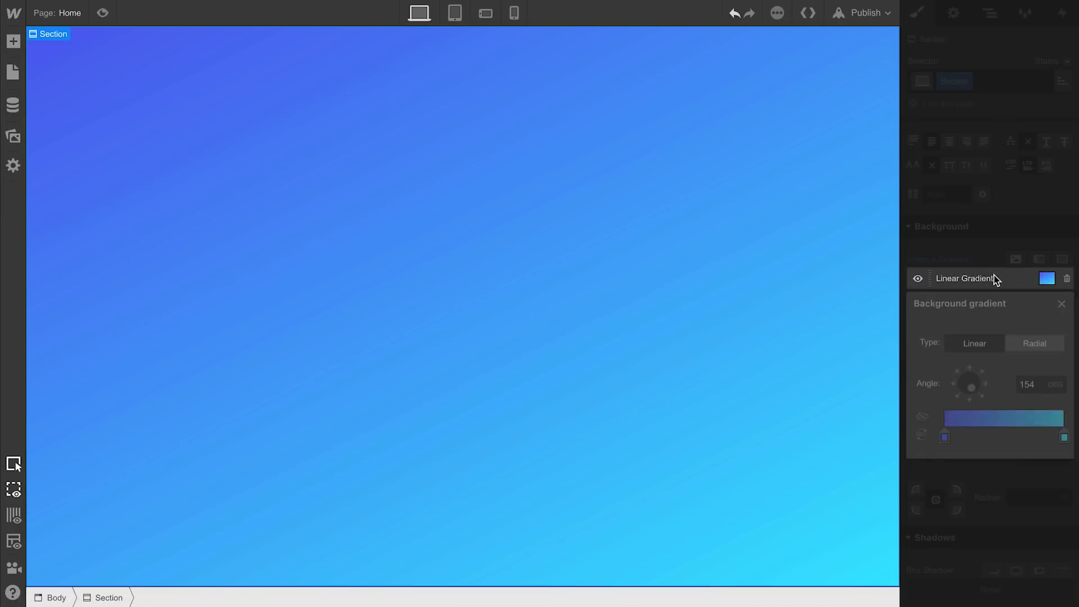
left_click(943, 439)
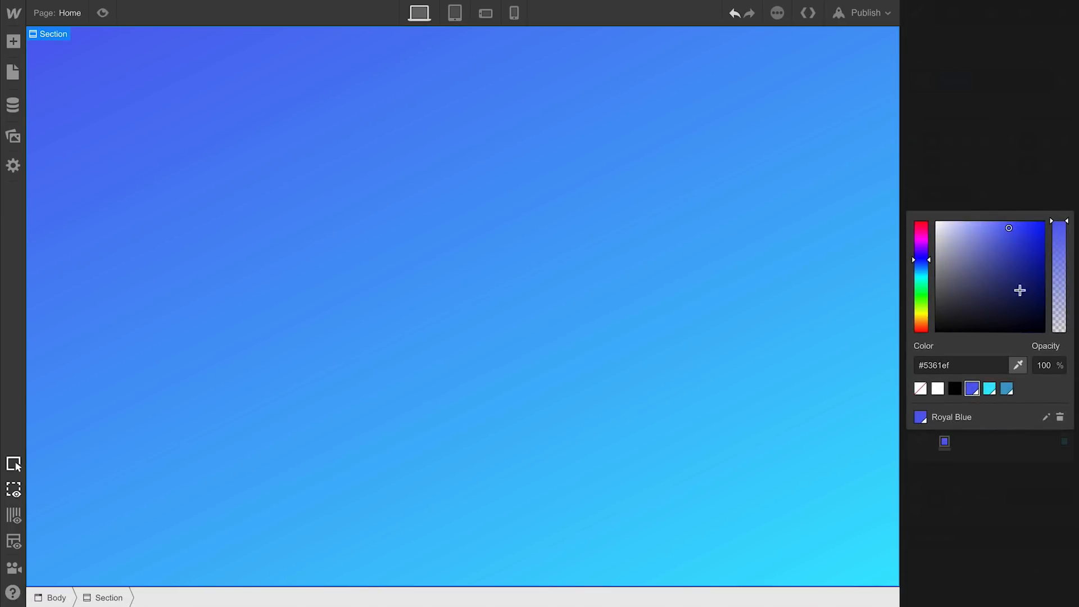
left_click(1055, 228)
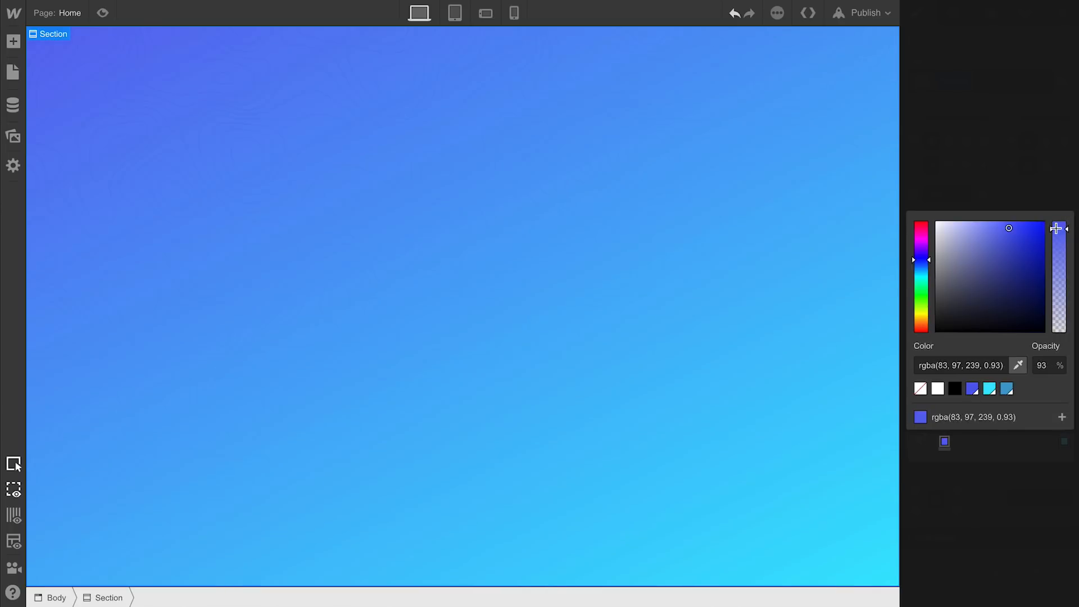
left_click(1024, 433)
left_click(1061, 440)
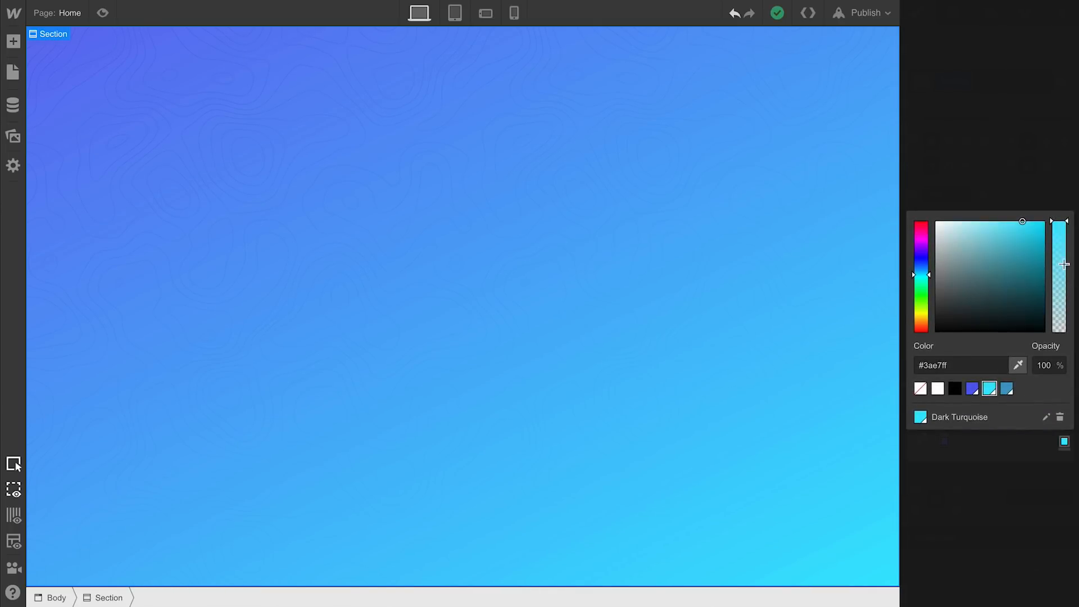
left_click(1056, 223)
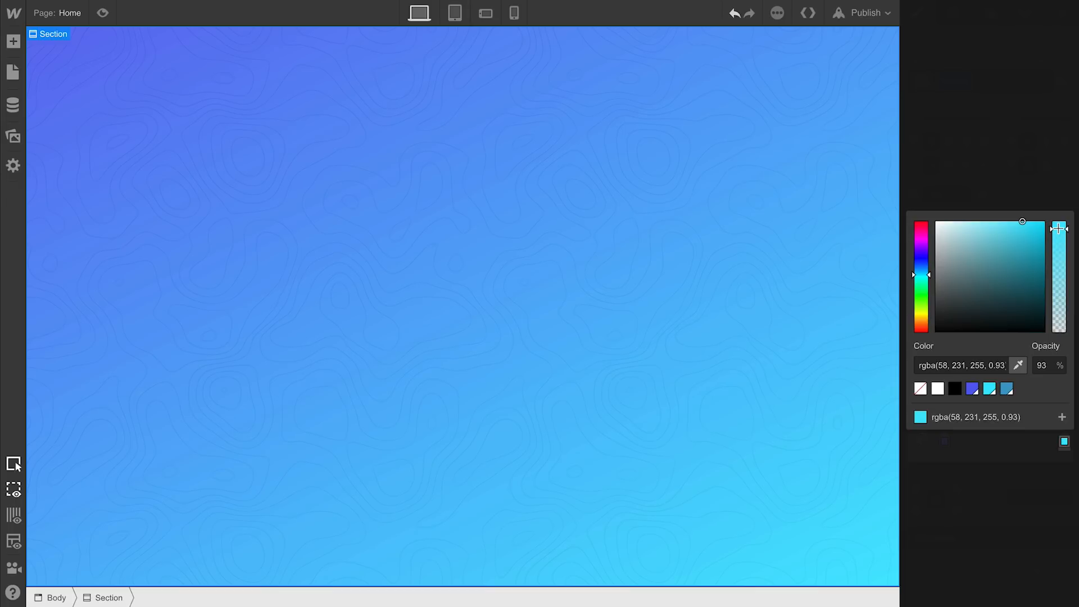
left_click(1061, 192)
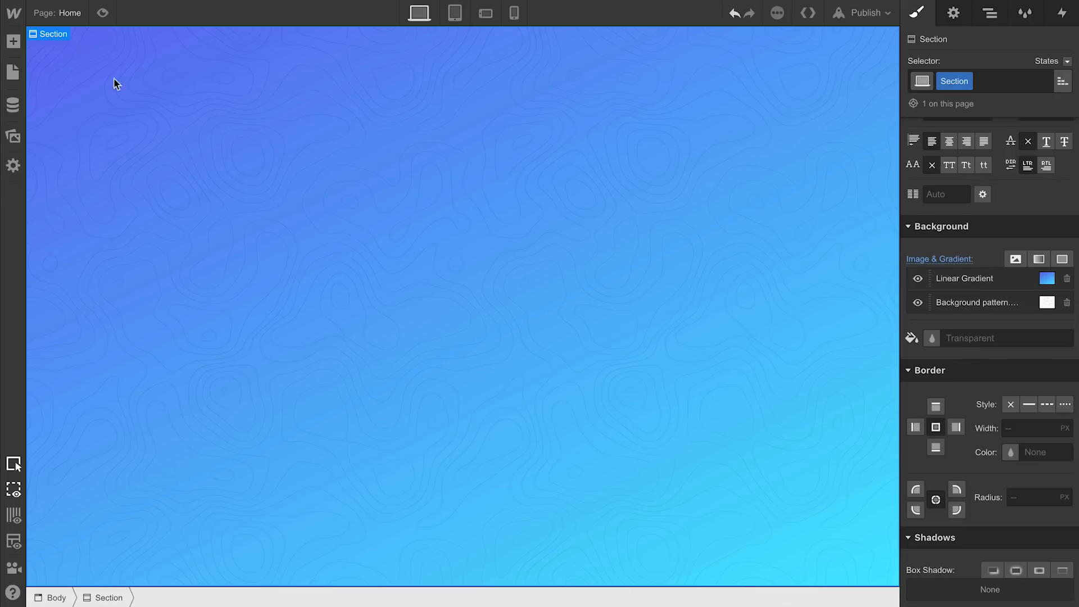
Add a grid inside the section and delete one of its rows, leaving two columns and a single row
left_click(13, 41)
left_click_drag(186, 141, 289, 168)
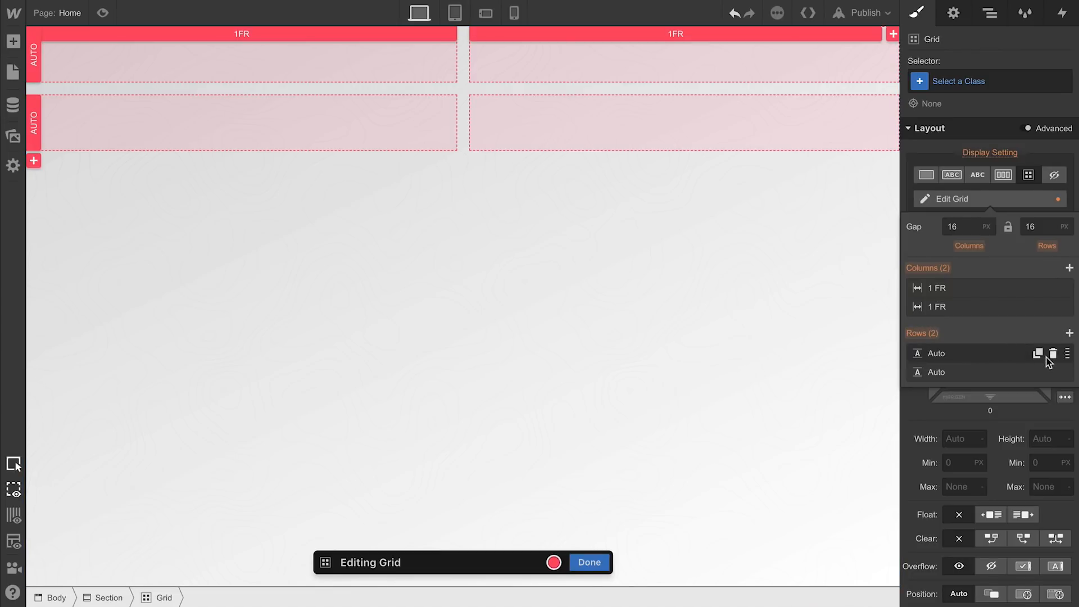
left_click(1053, 354)
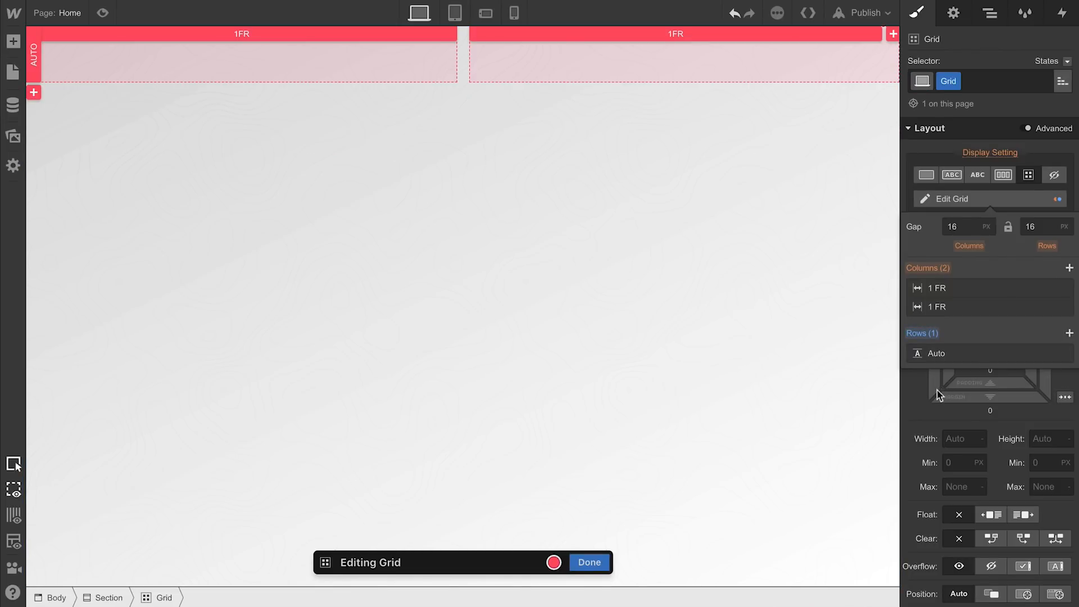
left_click(921, 392)
Place a div block in the grid's first cell and add an H1 heading inside it
left_click(14, 41)
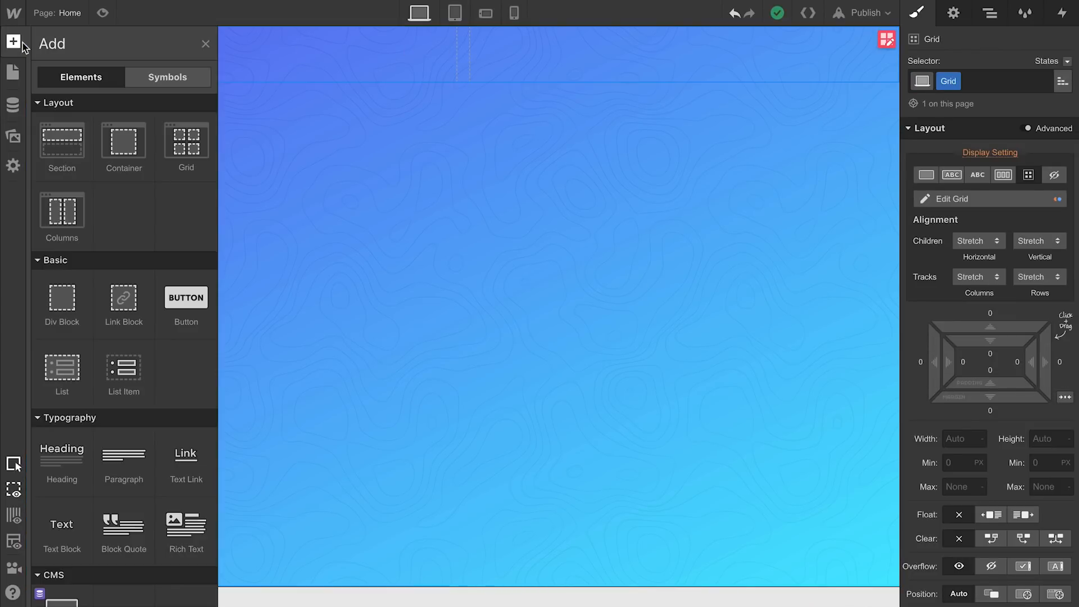
left_click_drag(64, 294, 156, 53)
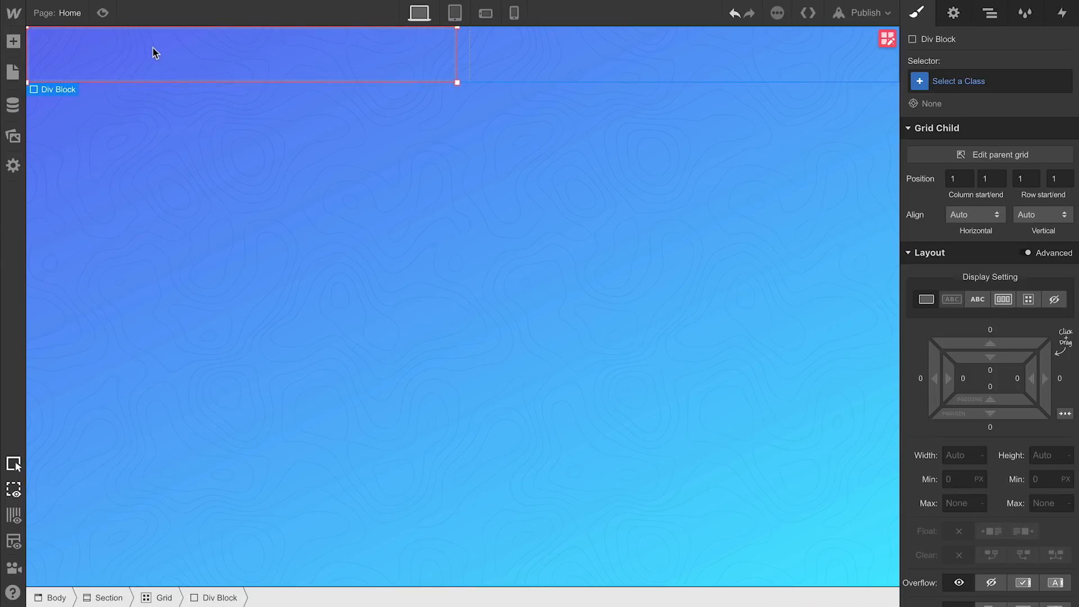
left_click(13, 41)
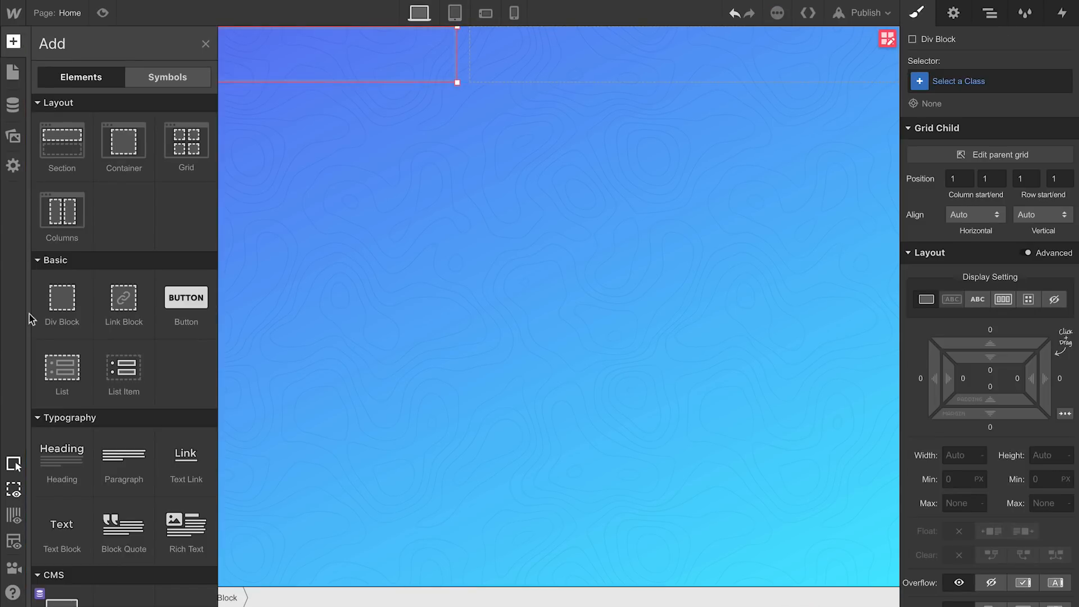
left_click_drag(62, 452, 177, 44)
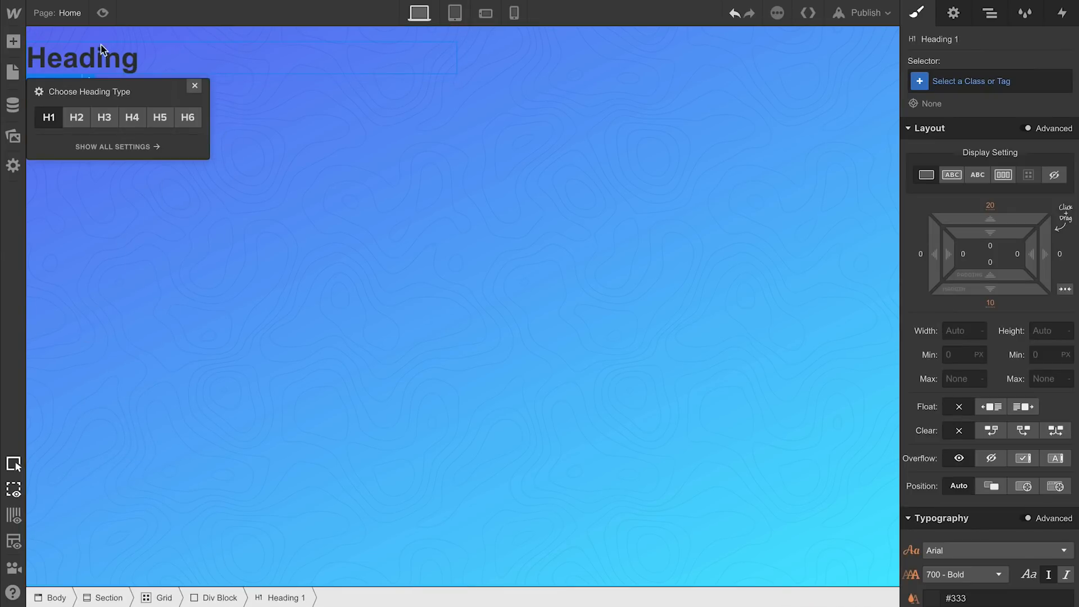
Add a paragraph below the heading in the div block, followed by a button
left_click(17, 45)
left_click_drag(128, 450, 120, 69)
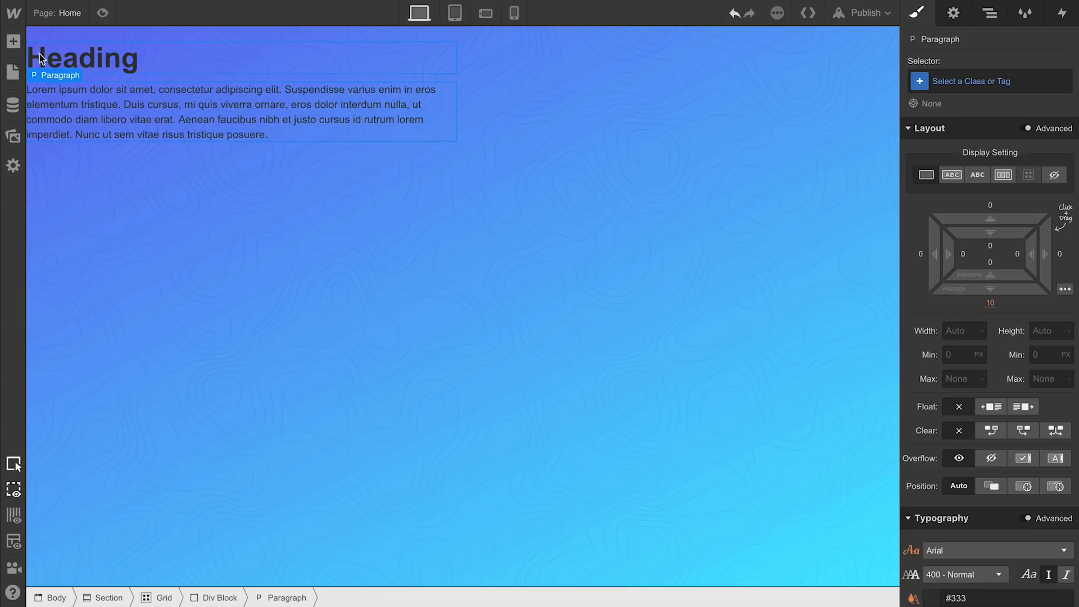
left_click(14, 42)
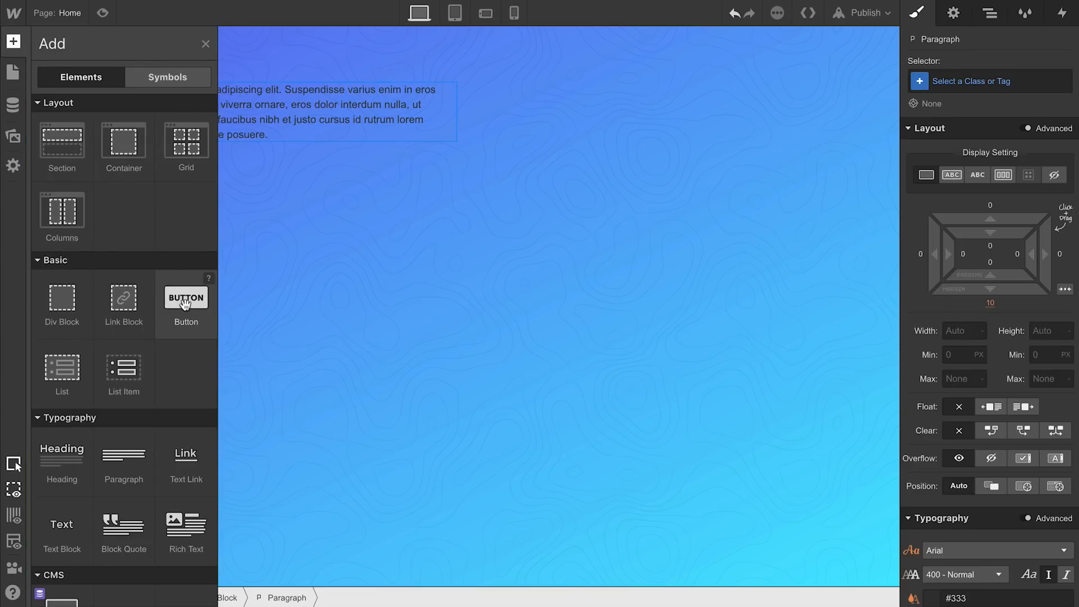
left_click_drag(185, 296, 140, 141)
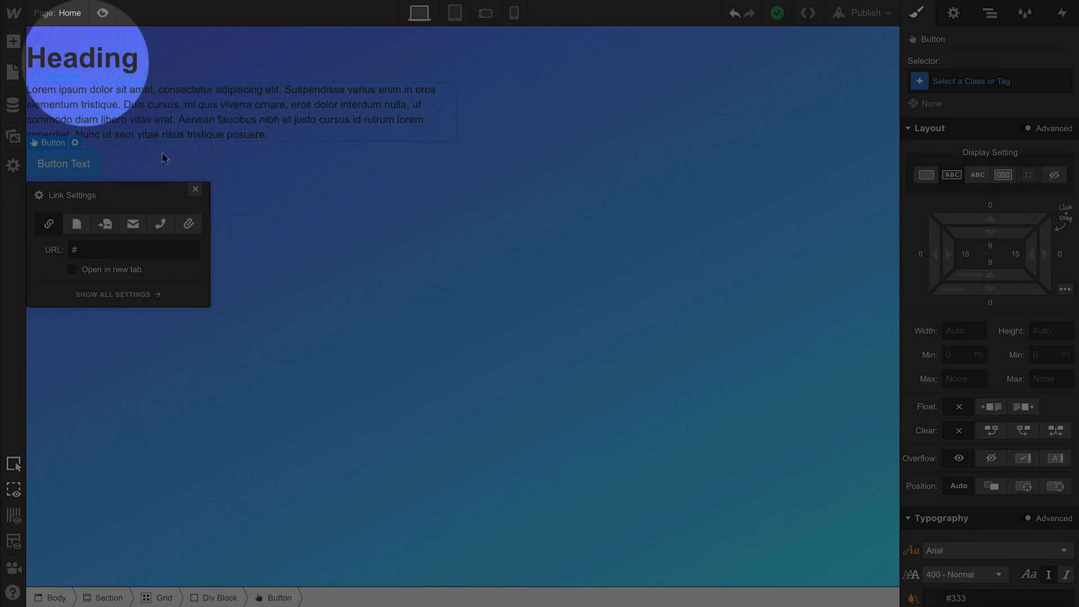
Set the section's display to a horizontal flex layout with its children aligned and justified to the center
left_click(378, 351)
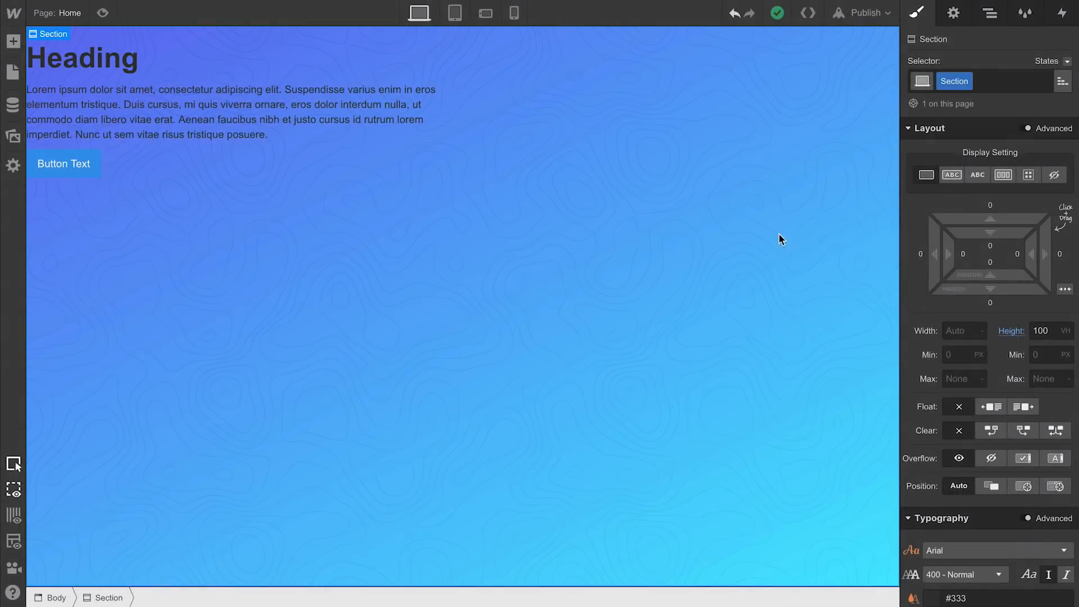
left_click(1006, 180)
left_click(960, 264)
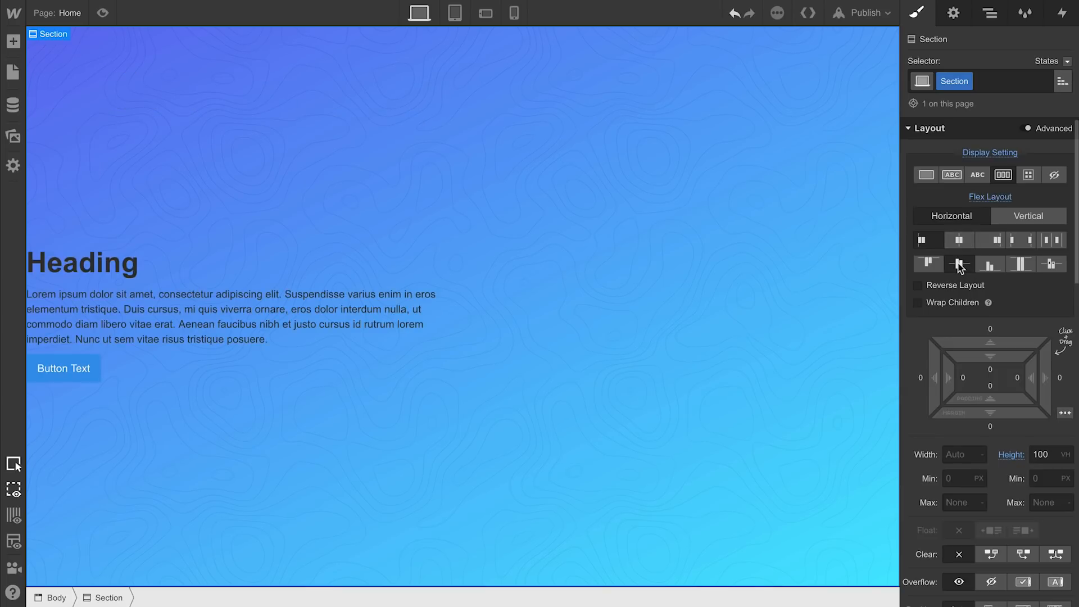
left_click(960, 240)
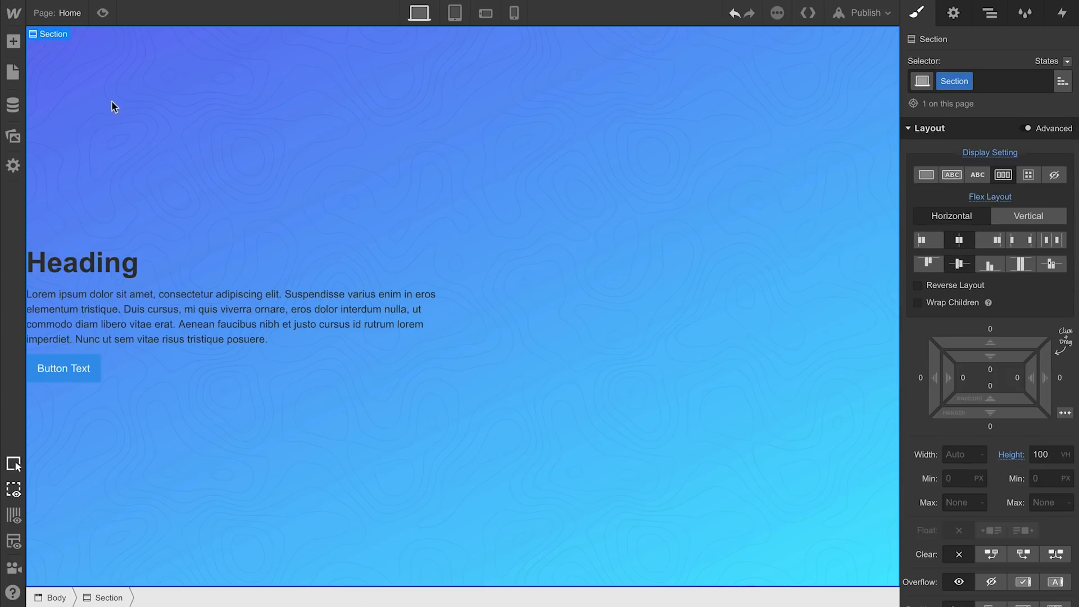
Add a container inside the section alongside the grid
left_click(13, 41)
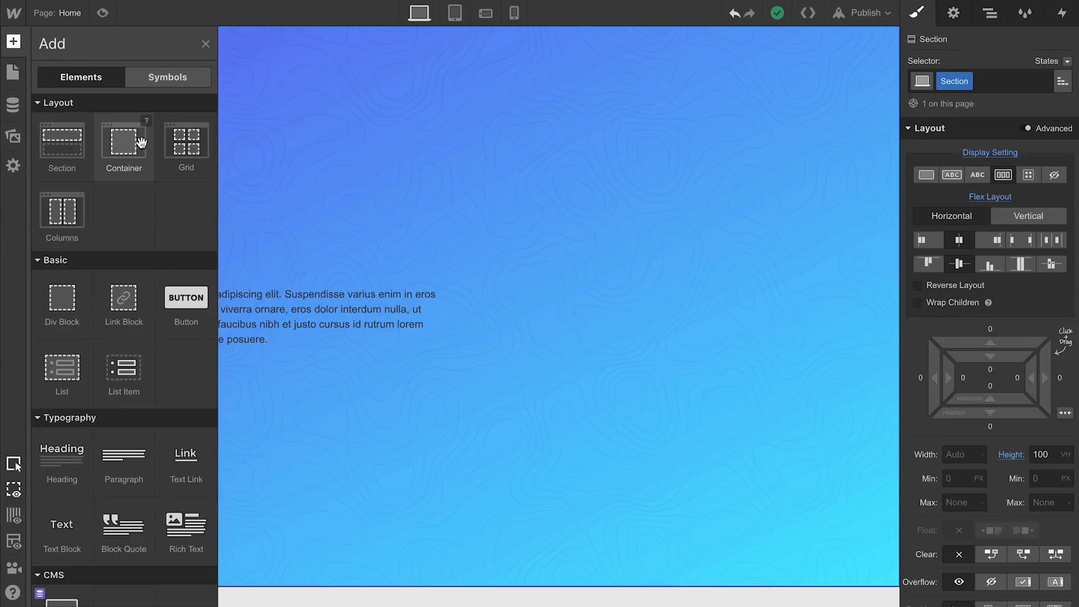
left_click_drag(140, 142, 267, 162)
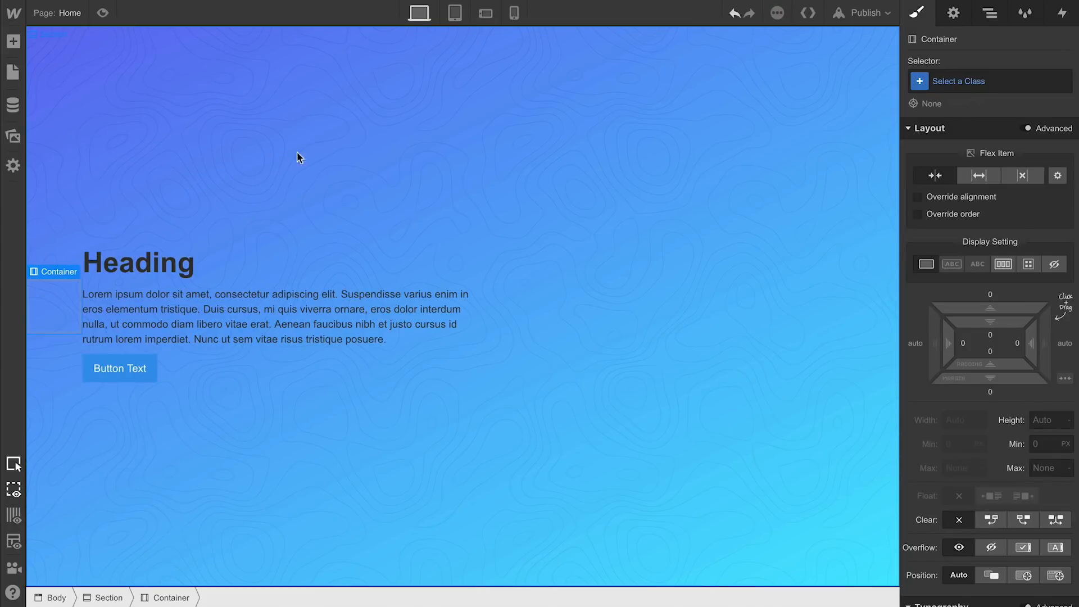
Nest the grid with its heading, paragraph and button inside the section's container
left_click(989, 14)
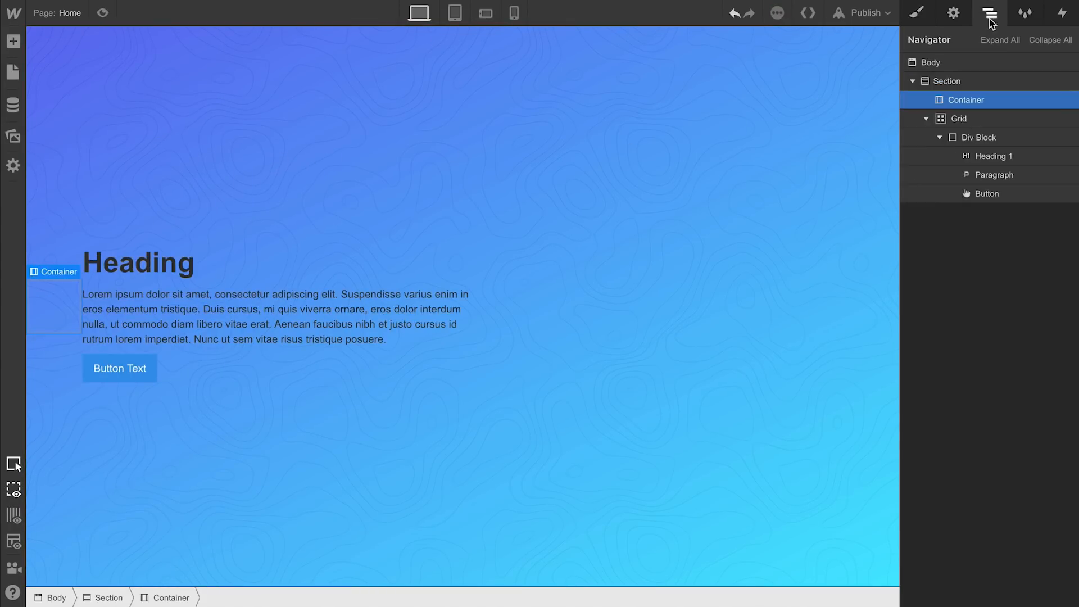
left_click_drag(954, 119, 962, 106)
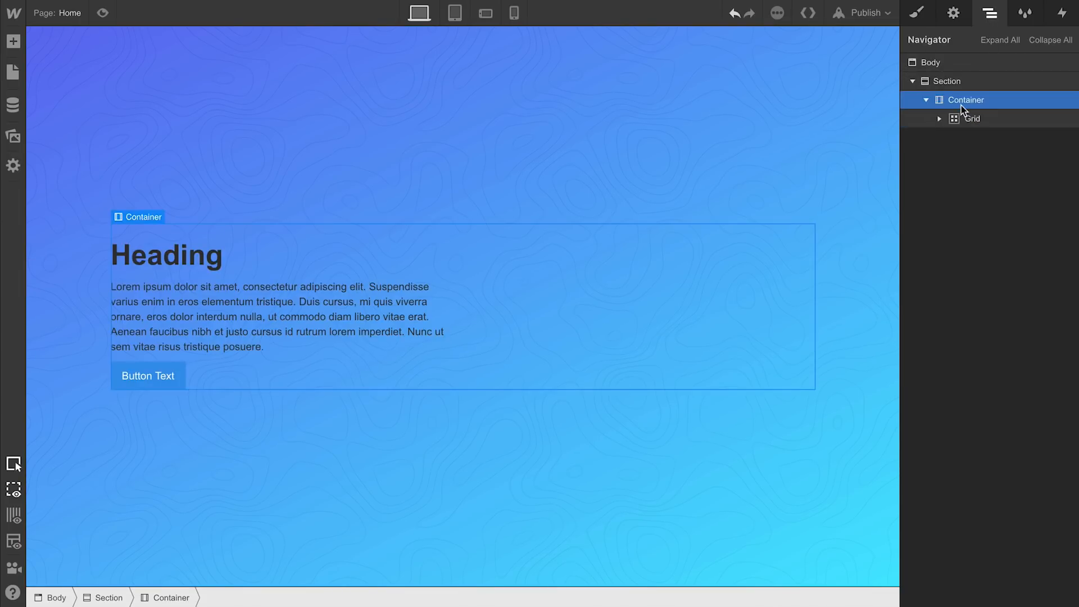
Set the font of the page's Body element to Didact Gothic
left_click(944, 65)
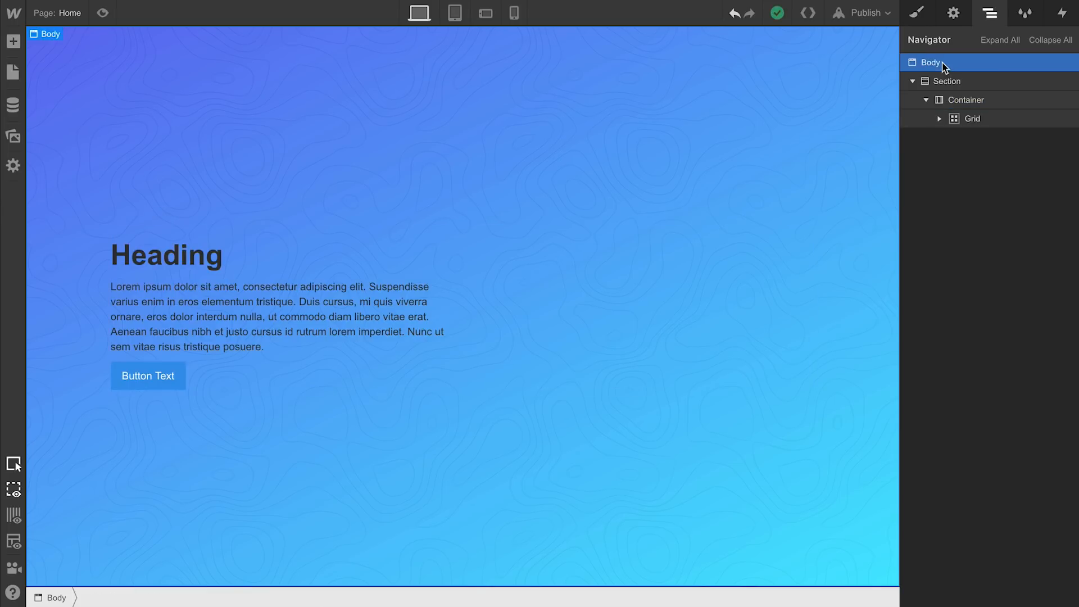
left_click(918, 22)
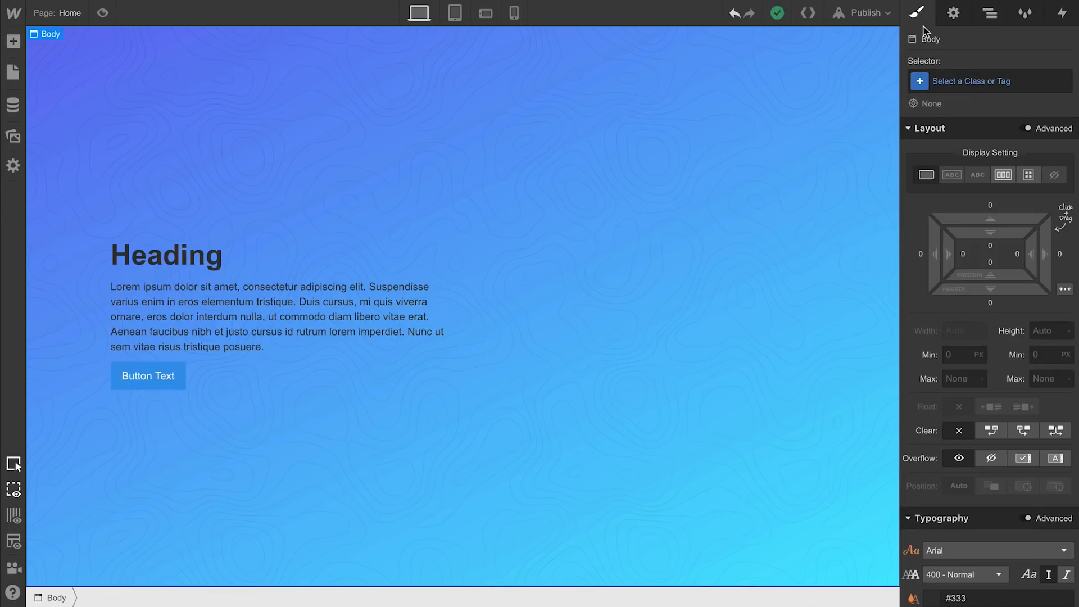
scroll(990, 283, "down", 5)
left_click(990, 283)
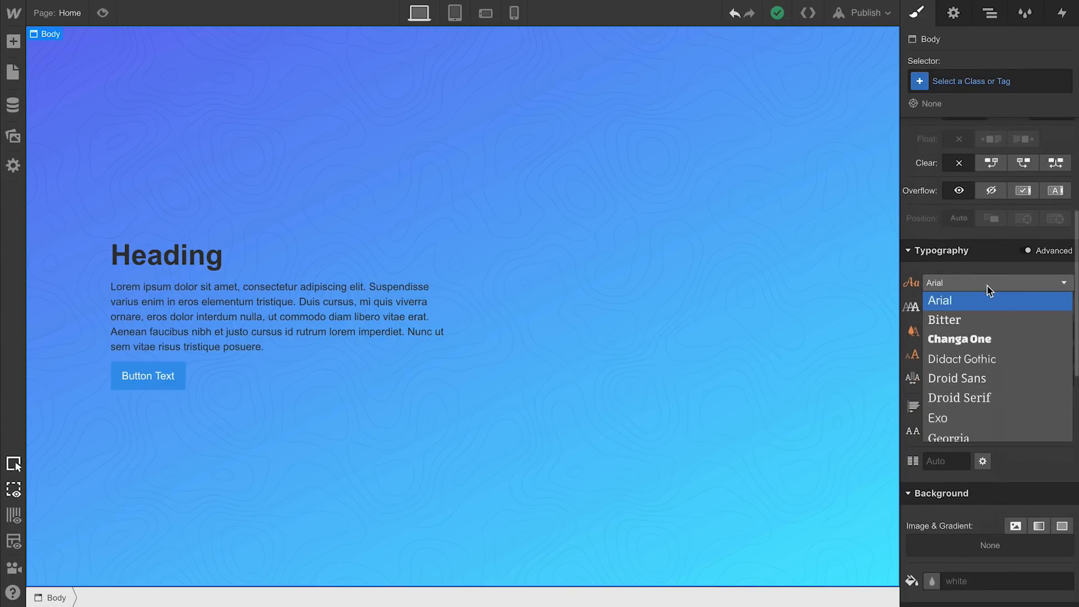
left_click(984, 360)
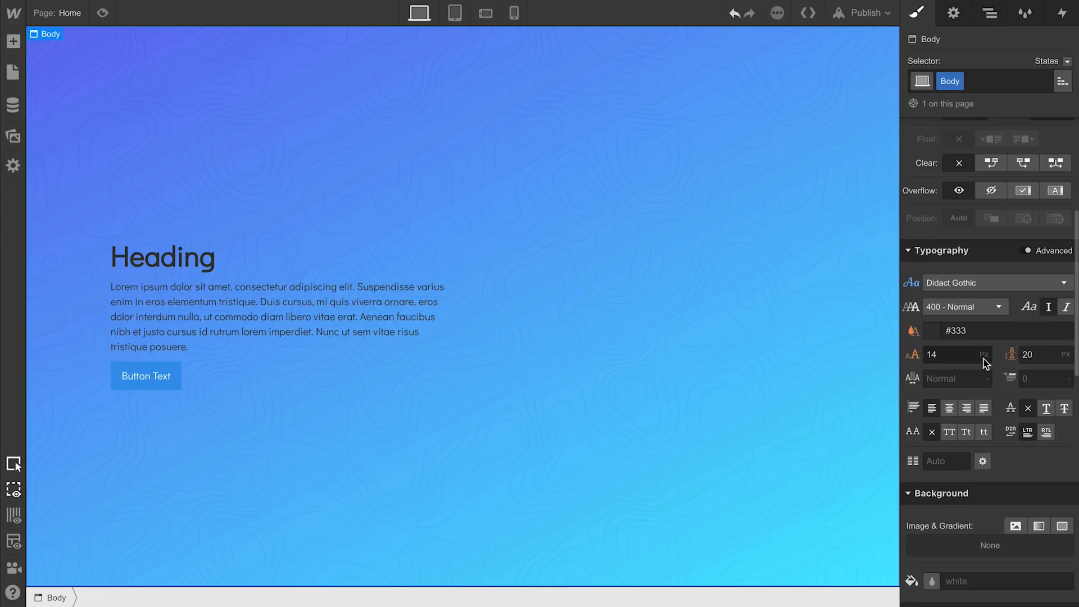
Set the Body element's text color to white
left_click(929, 333)
left_click(932, 359)
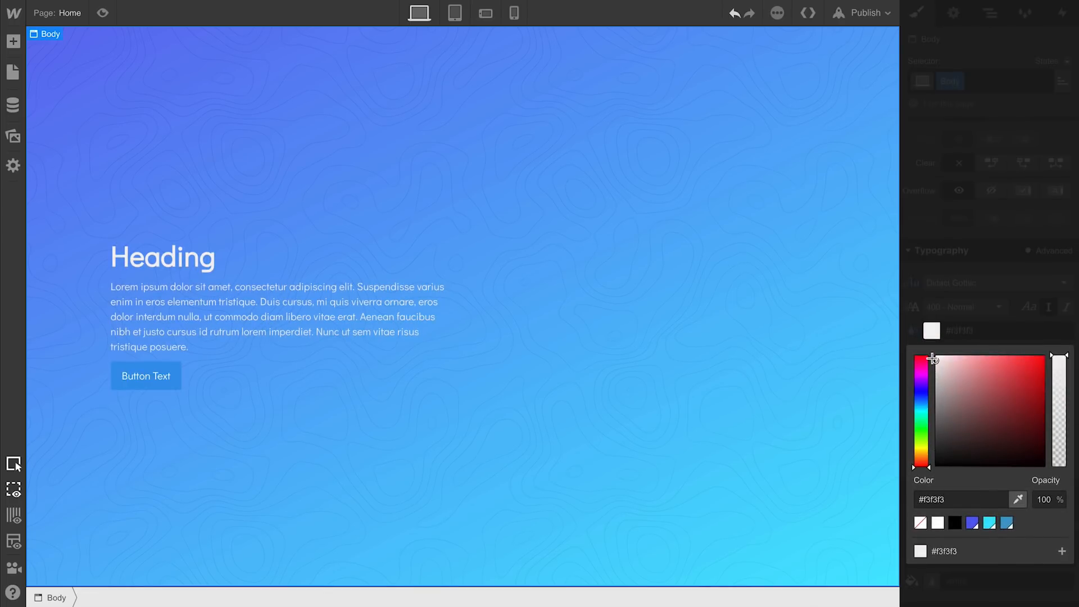
left_click_drag(932, 359, 932, 355)
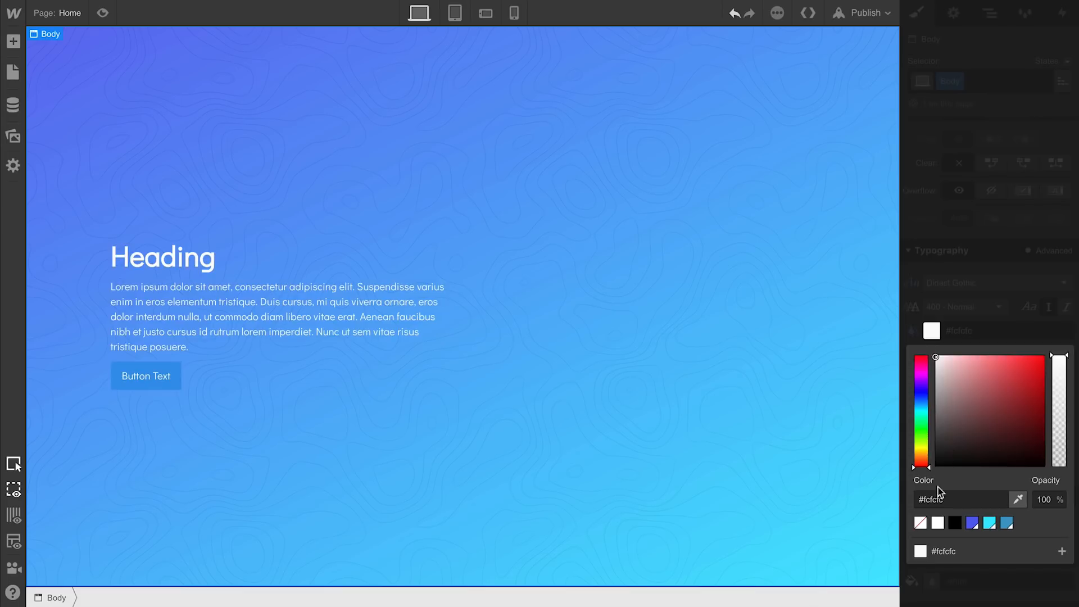
left_click(938, 522)
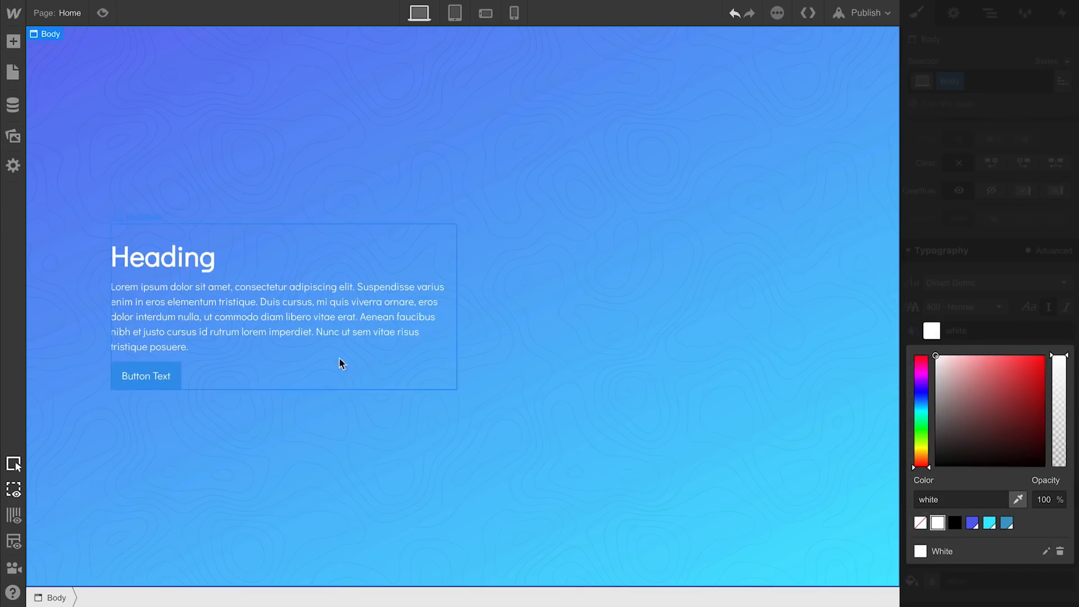
Replace the heading text with "It's like having the countryside in your pocket"
double_click(190, 259)
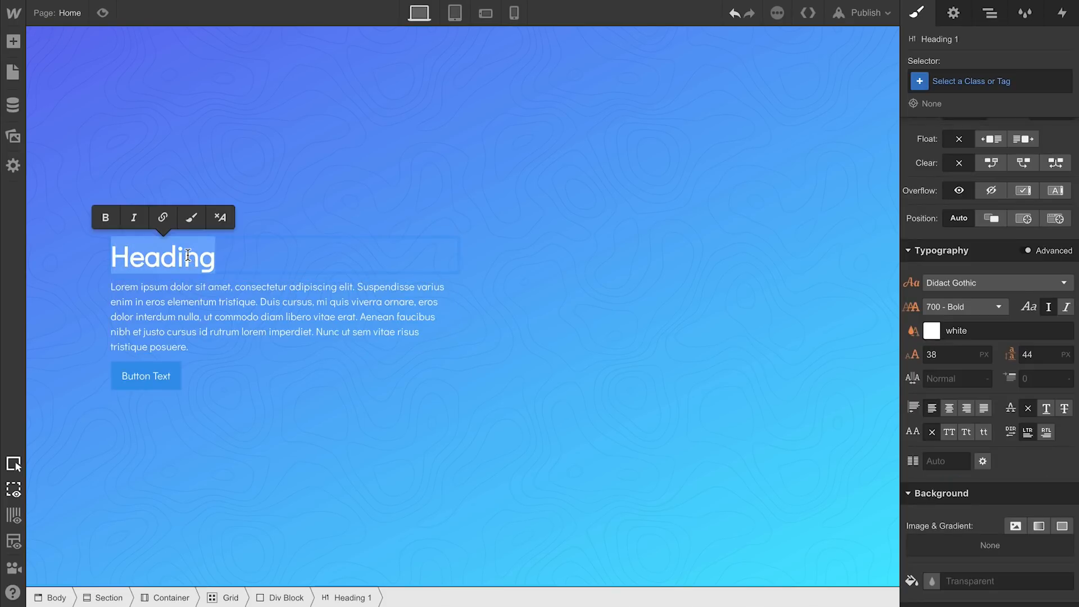
type("It's like having the countryside in your pocket")
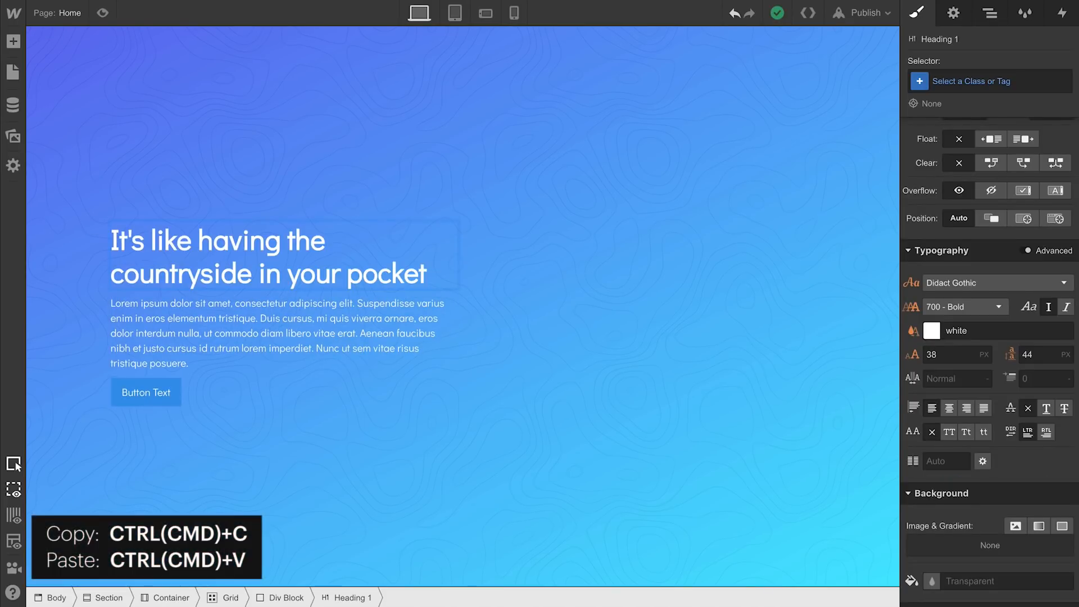
Set the paragraph text to "Tired of the big city smog? Get AirPockets to find the freshest air pockets in your neighborhood right now."
double_click(151, 326)
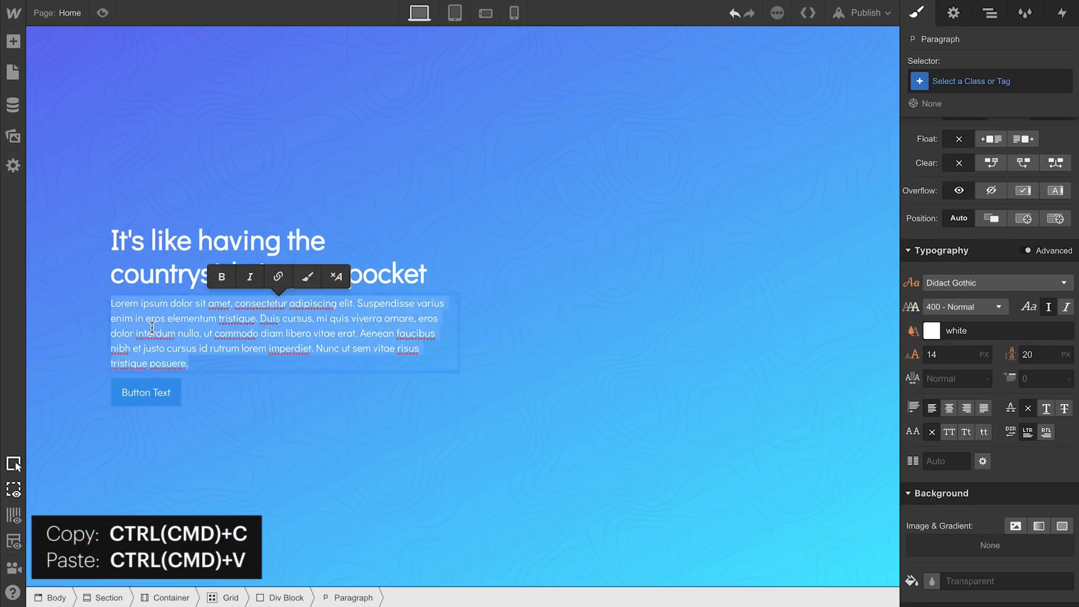
type("Tired of the big city smog? Get AirPockets to find the freshest air pockets in your neighborhood right now.")
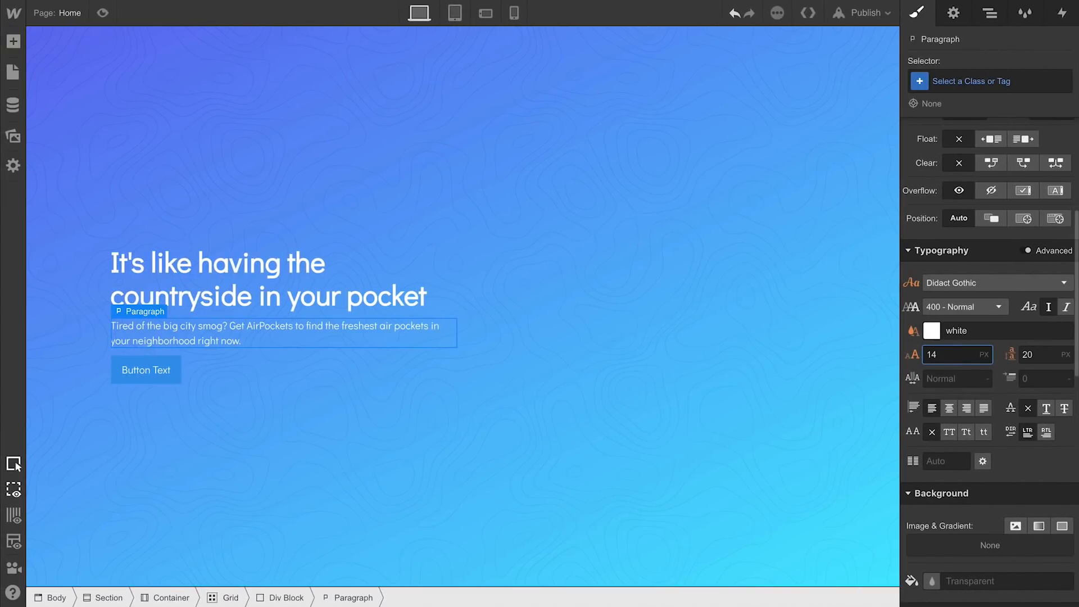
Set the paragraph's font size to 17 px and its line height to 28 px
key("Up")
key("Up")
key("Up")
left_click(1025, 355)
key("Up")
key("Up")
key("Up")
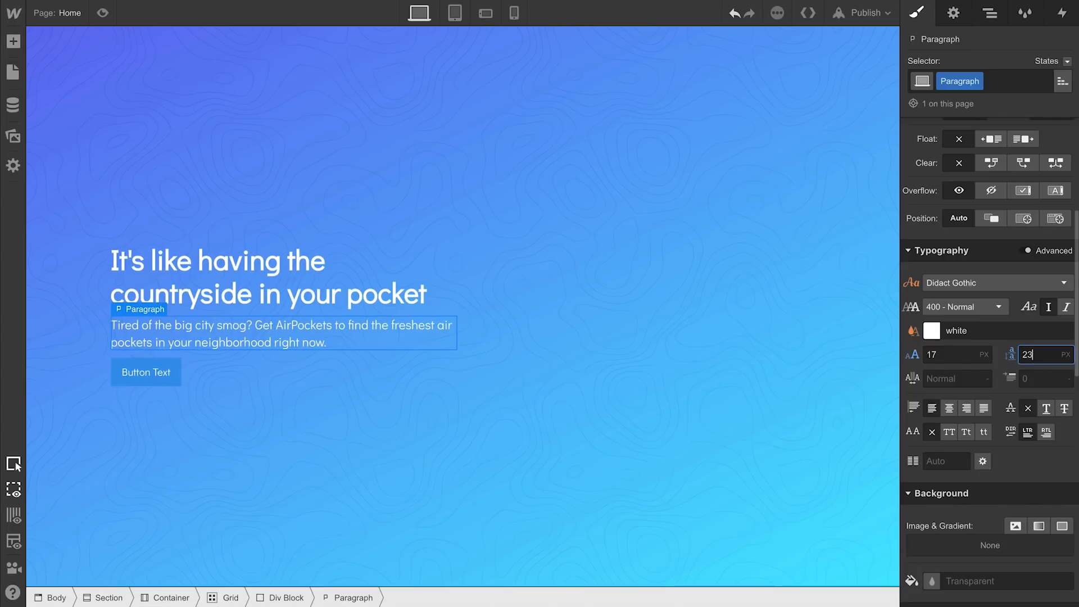
key("Up")
key("Up")
key("Up")
key("Up")
key("Up")
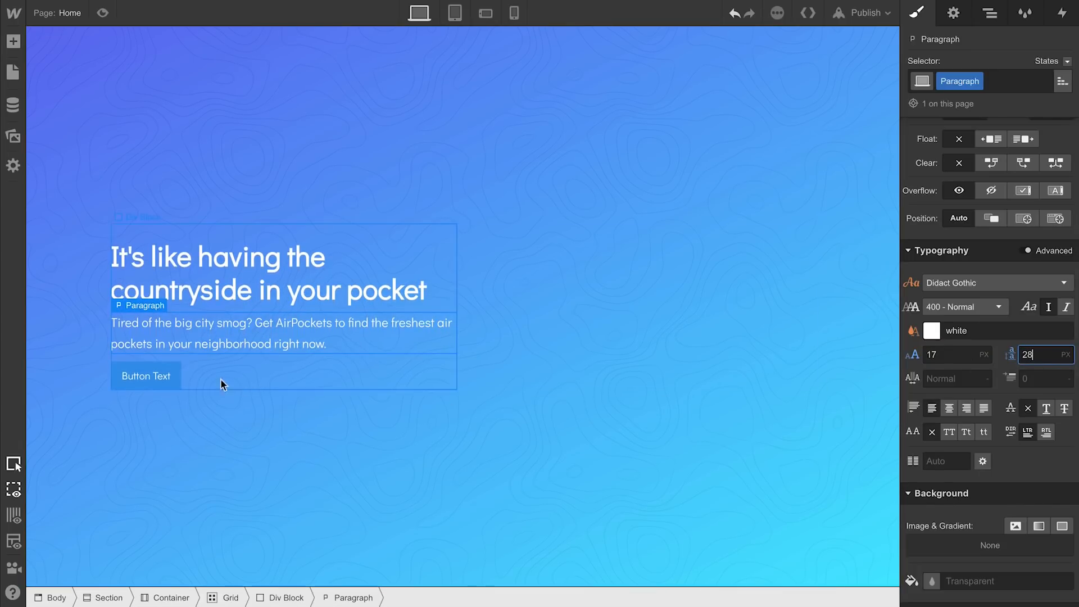
Change the button's text to "App Store" and its background color to black
left_click(166, 376)
double_click(166, 376)
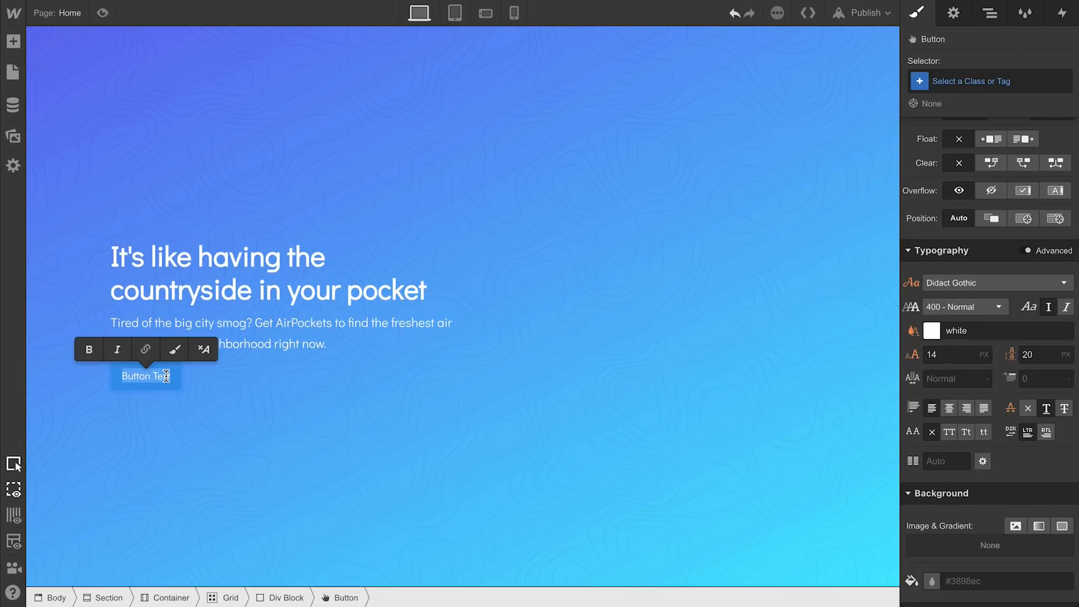
type("App Store")
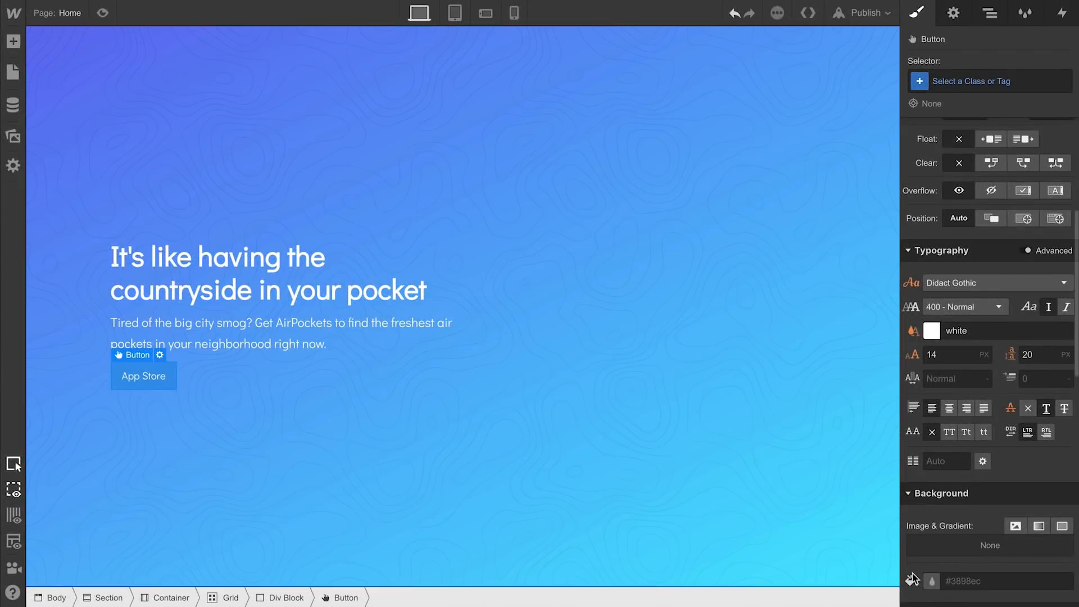
left_click(932, 581)
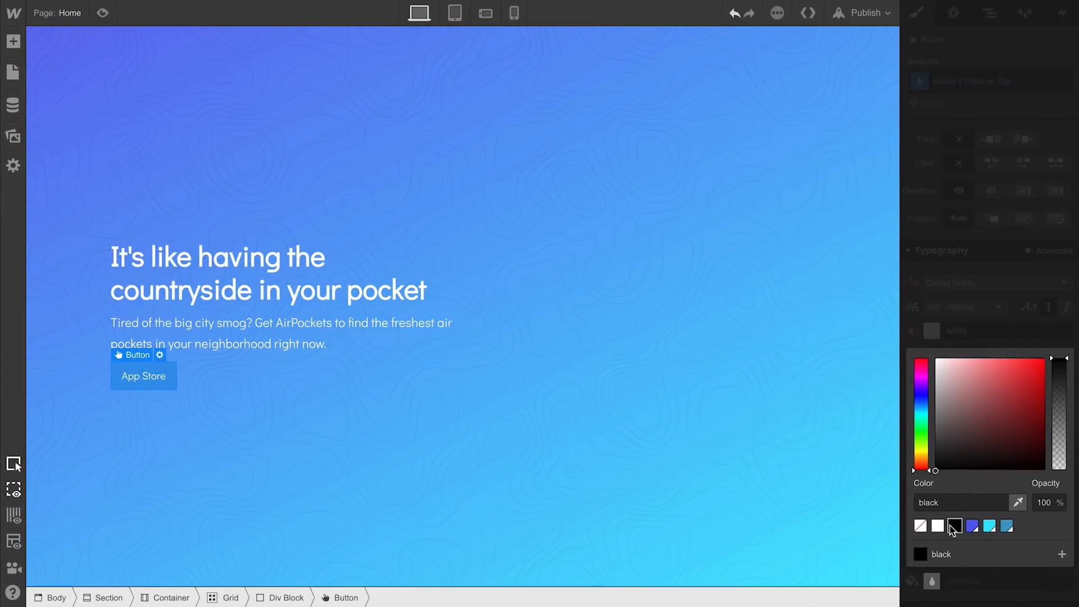
left_click(955, 525)
left_click(963, 332)
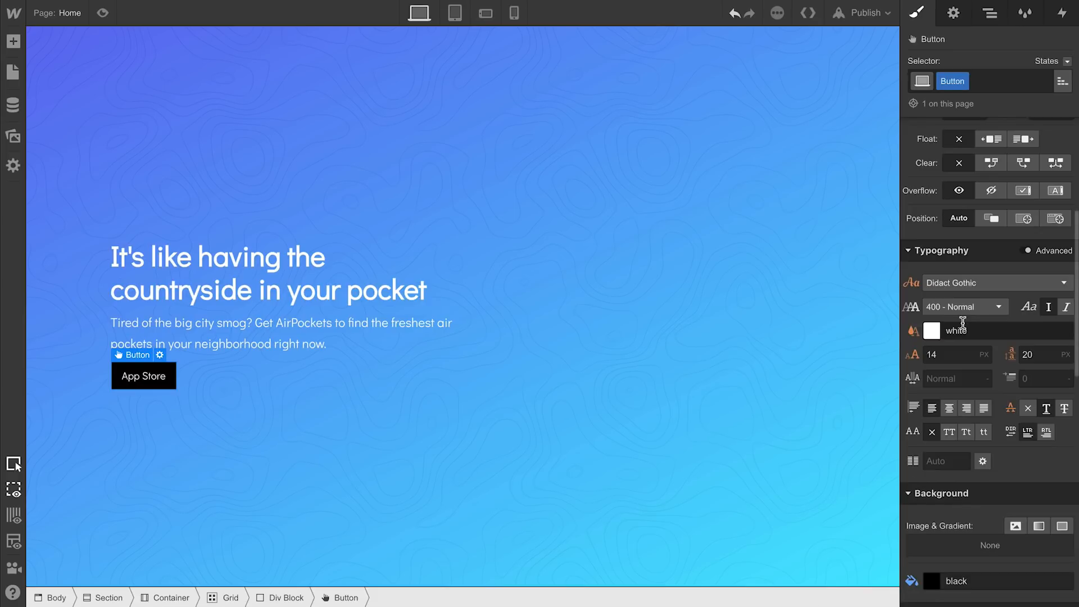
Add Apple logo.svg from the uploaded images as the button's background image
scroll(978, 349, "down", 3)
left_click(1016, 455)
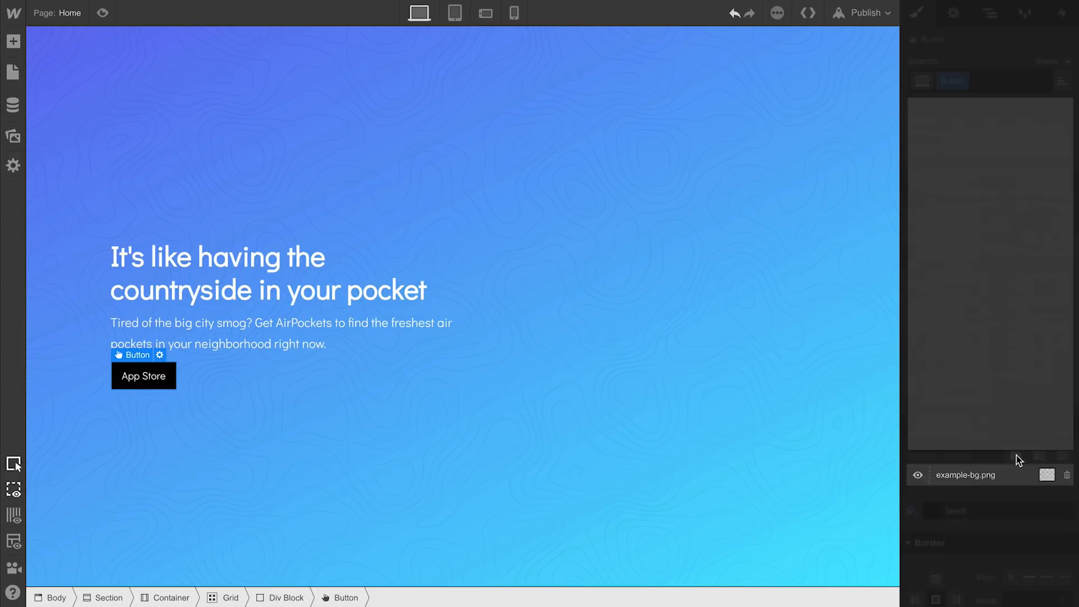
left_click(986, 168)
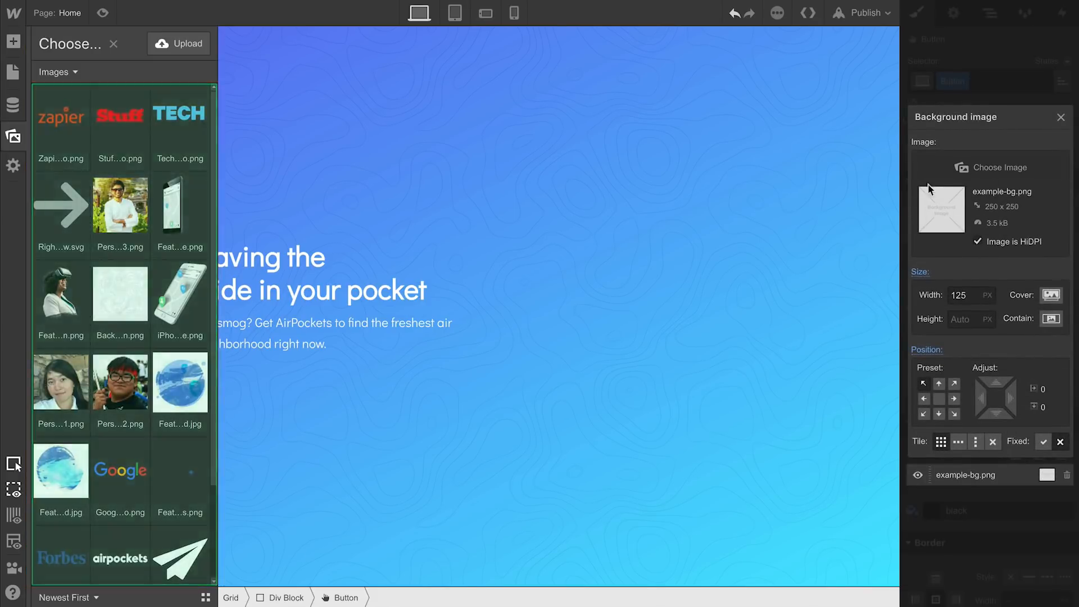
scroll(118, 386, "down", 3)
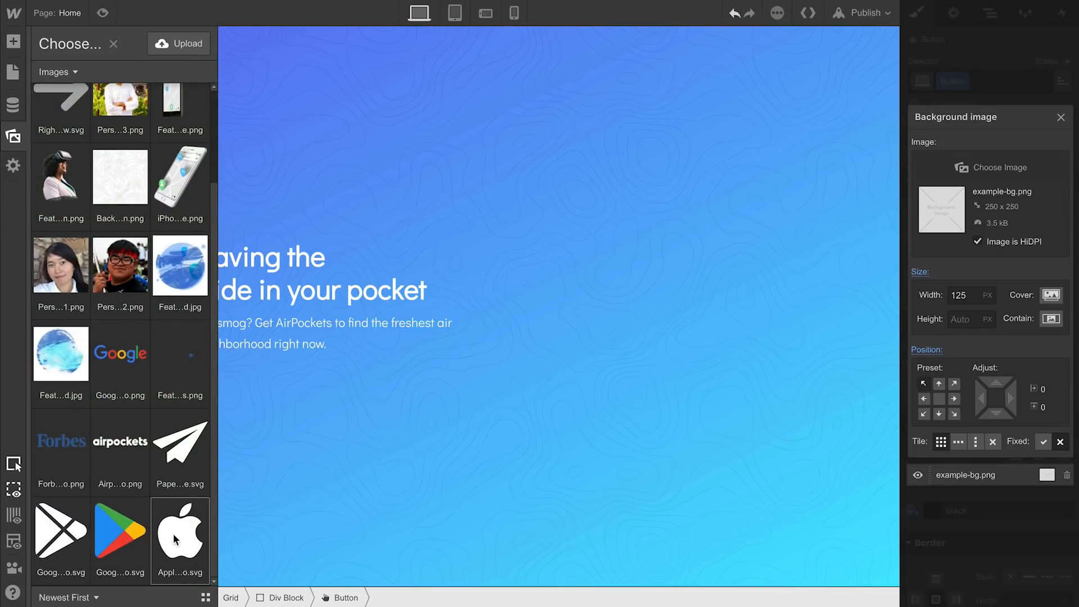
left_click(173, 533)
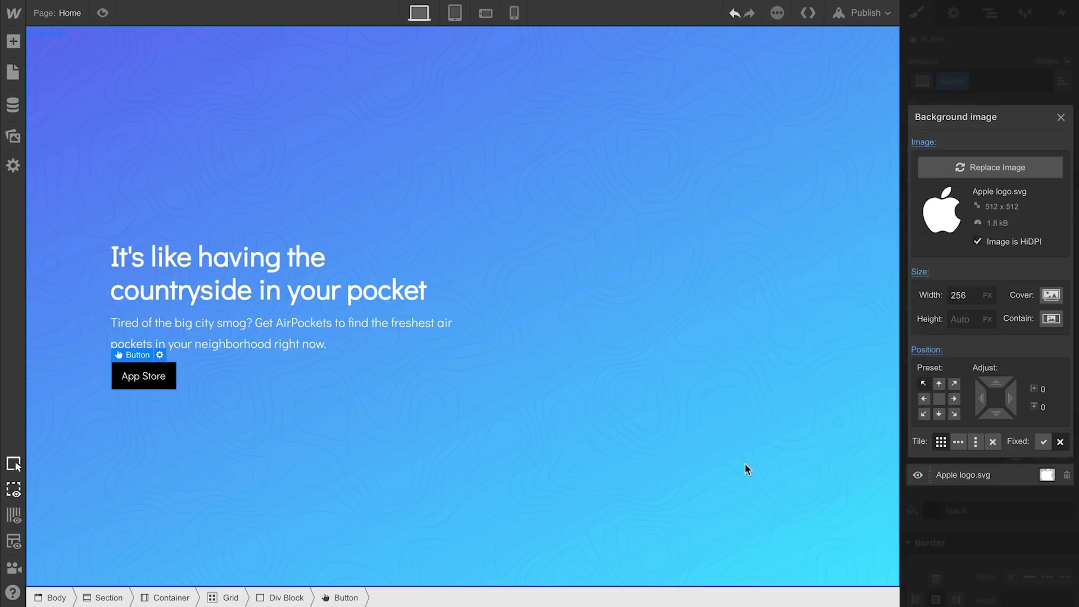
Make the logo background 20 px wide, left-aligned and vertically centered without tiling, and offset it inward from the button's left edge
left_click(924, 399)
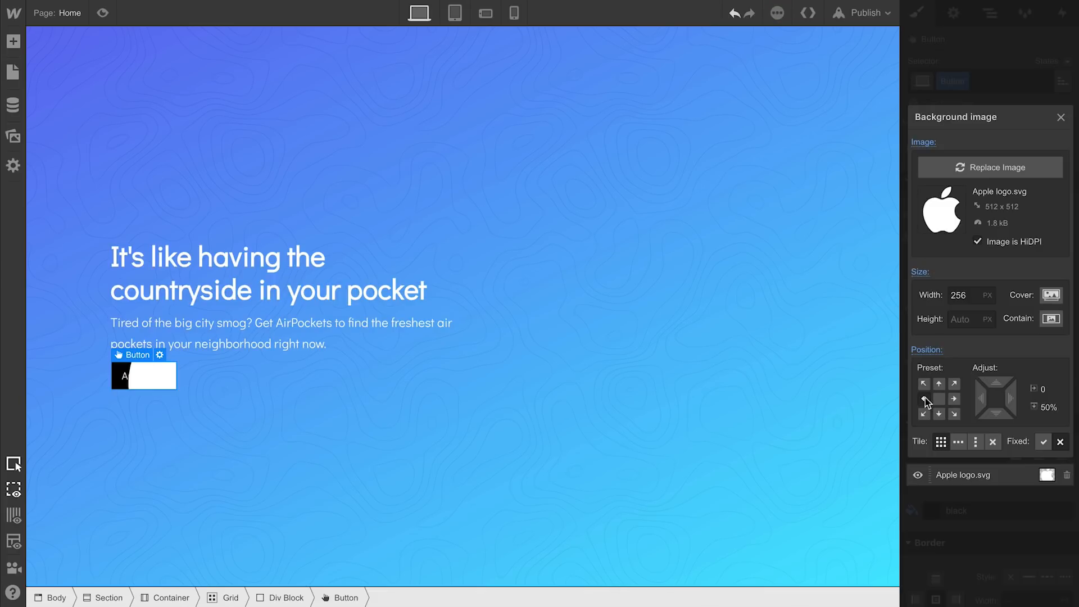
left_click_drag(973, 292, 950, 290)
type("20")
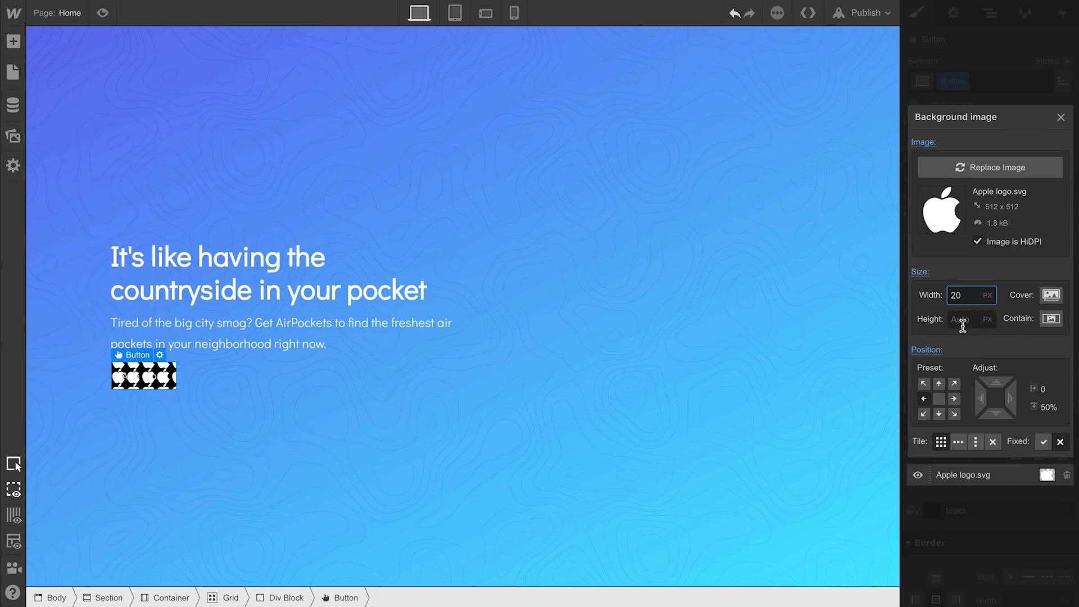
left_click(992, 443)
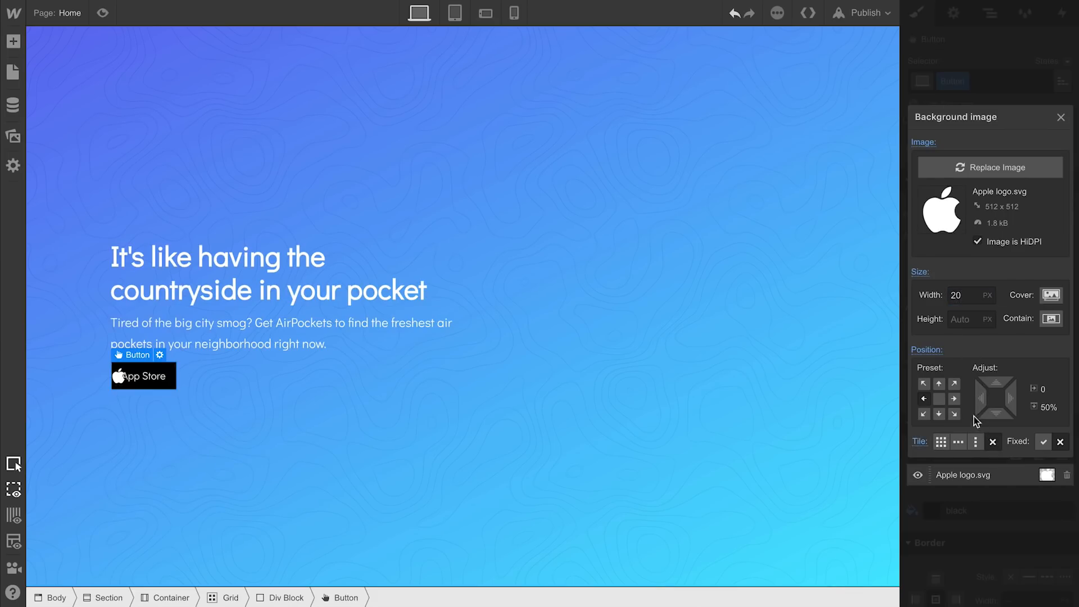
left_click_drag(978, 397, 1003, 398)
left_click(1003, 92)
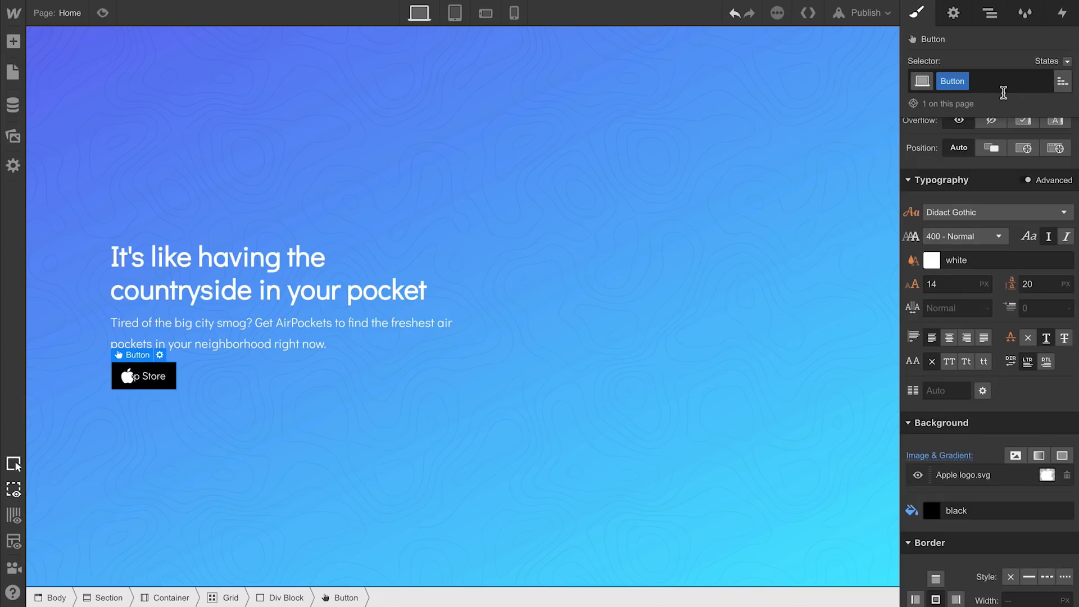
Increase the button's left padding to 42 to make room for the logo
scroll(975, 221, "up", 6)
left_click_drag(965, 248, 1011, 273)
Increase the font size and the line height of the App Store button's text
scroll(1022, 360, "down", 4)
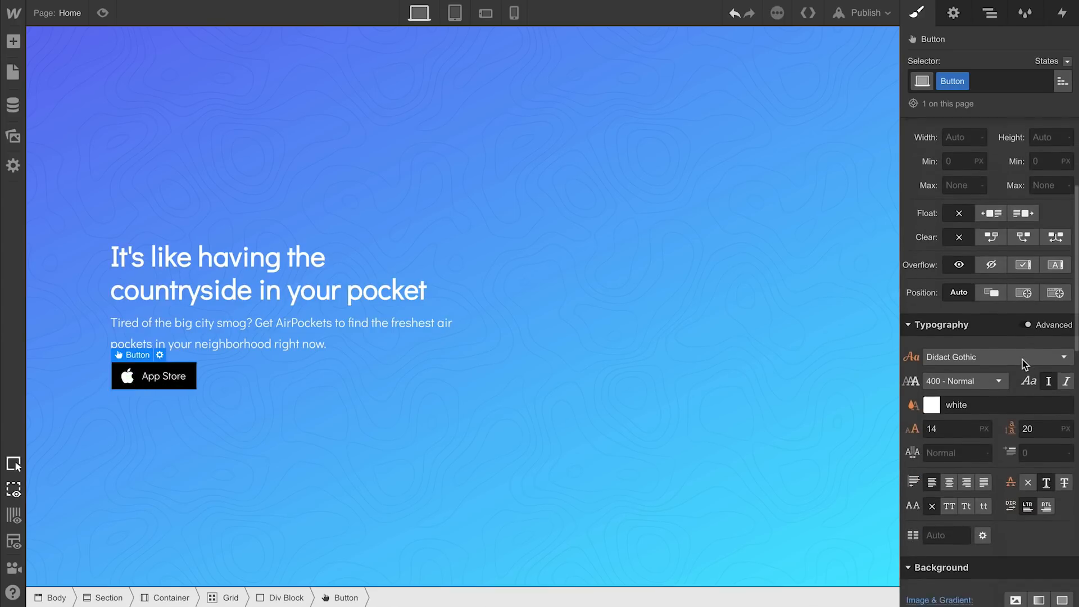
left_click(951, 421)
key("Up")
key("Up")
key("Up")
key("Up")
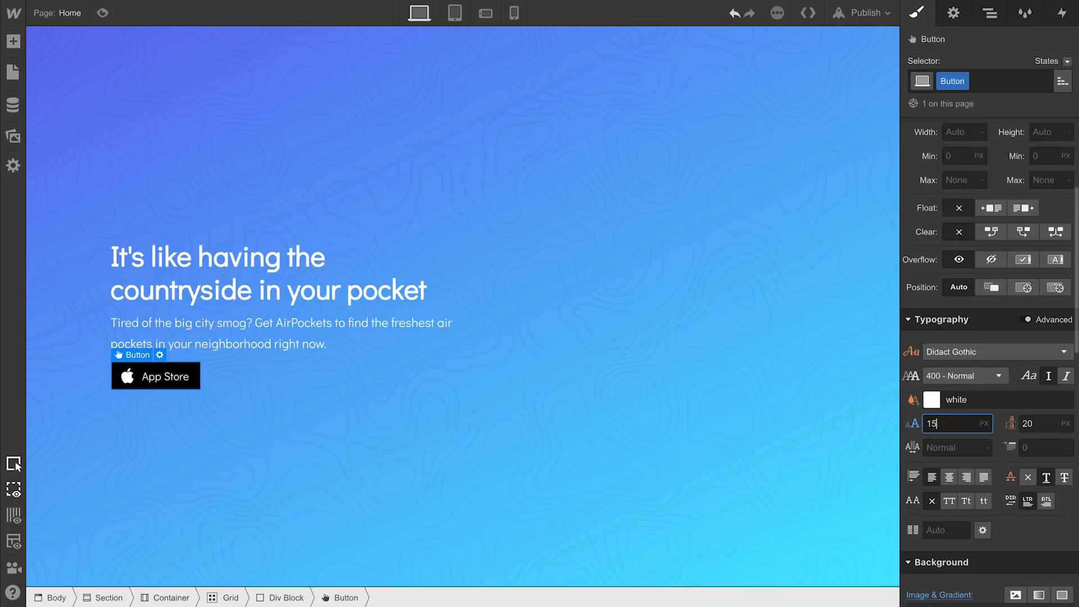
left_click(1033, 422)
key("Up")
key("Up")
key("Up")
key("Up")
key("Up")
key("Up")
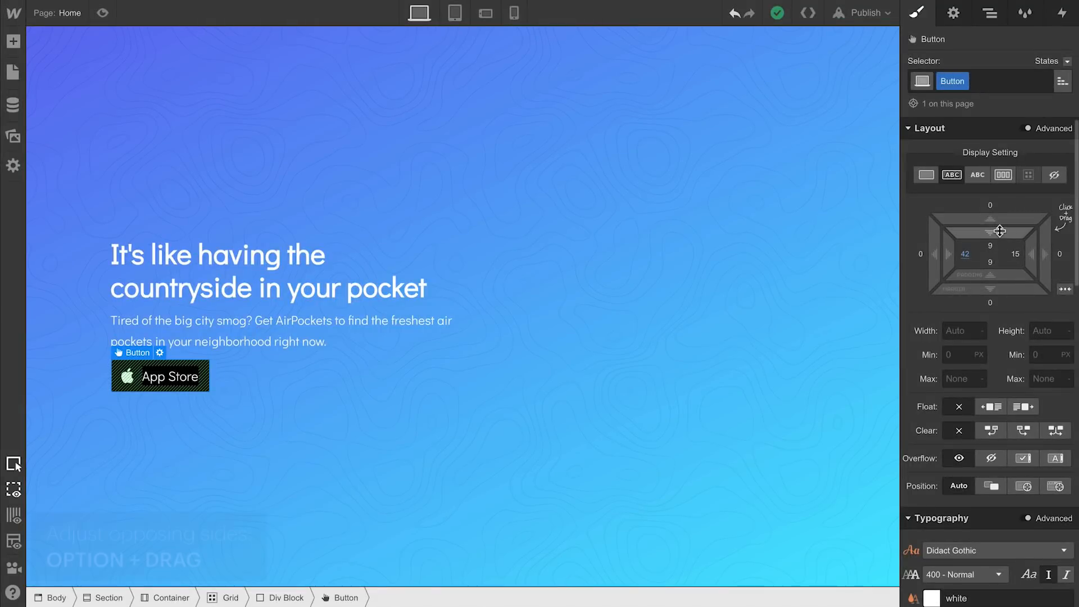
Set the button's top and bottom padding to 11 each and round its corners
mouse_move(1000, 230)
left_mouse_down()
mouse_move(1004, 277)
mouse_move(1003, 234)
left_mouse_up()
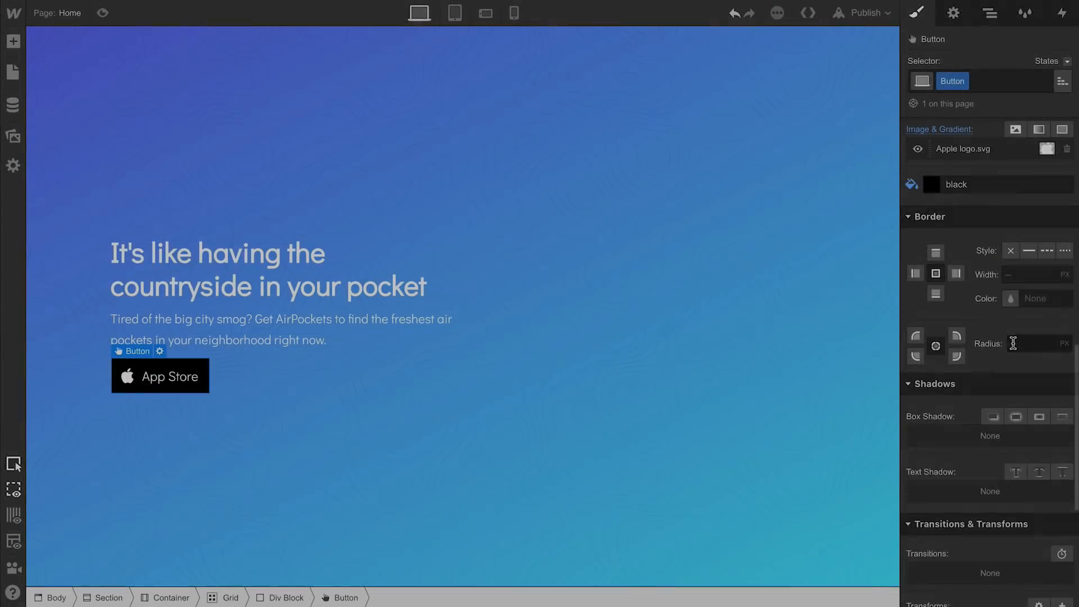
left_click(1014, 344)
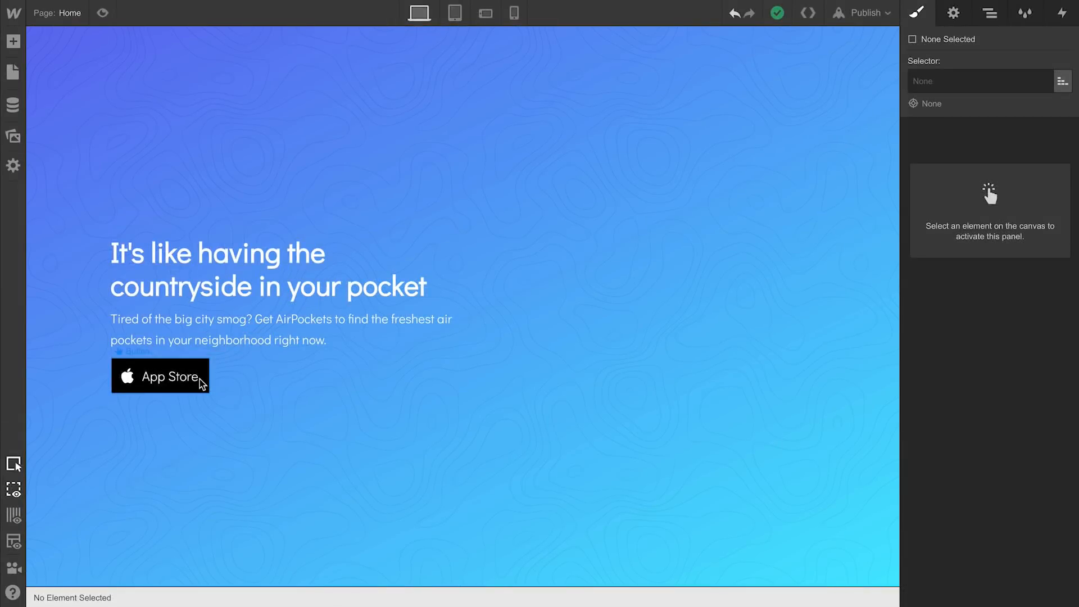
Duplicate the App Store button beside the original and set the first button's right margin to 9
left_click(202, 379)
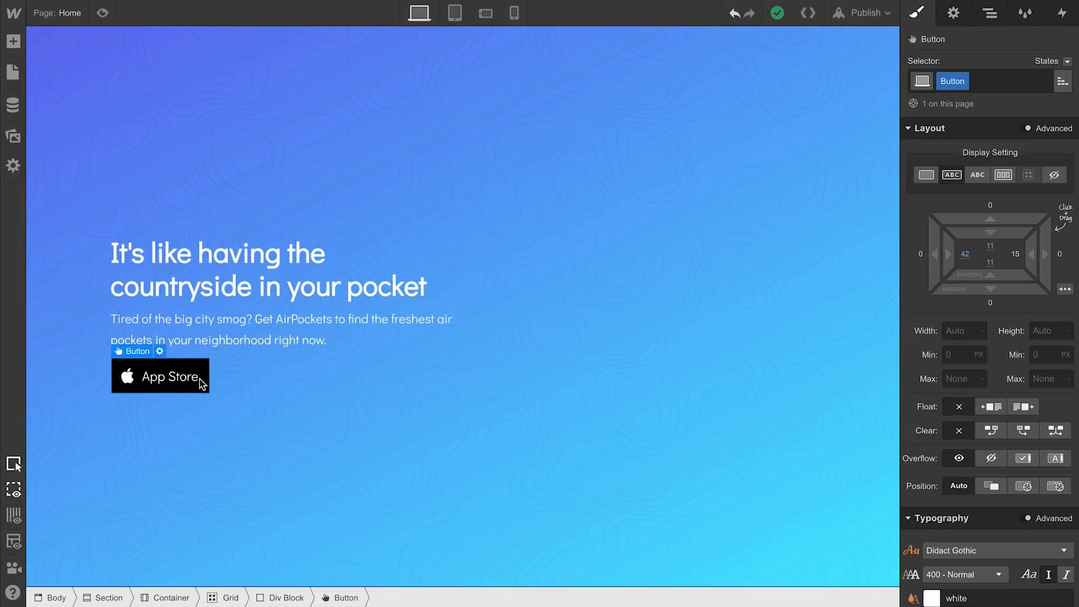
key("ctrl+v")
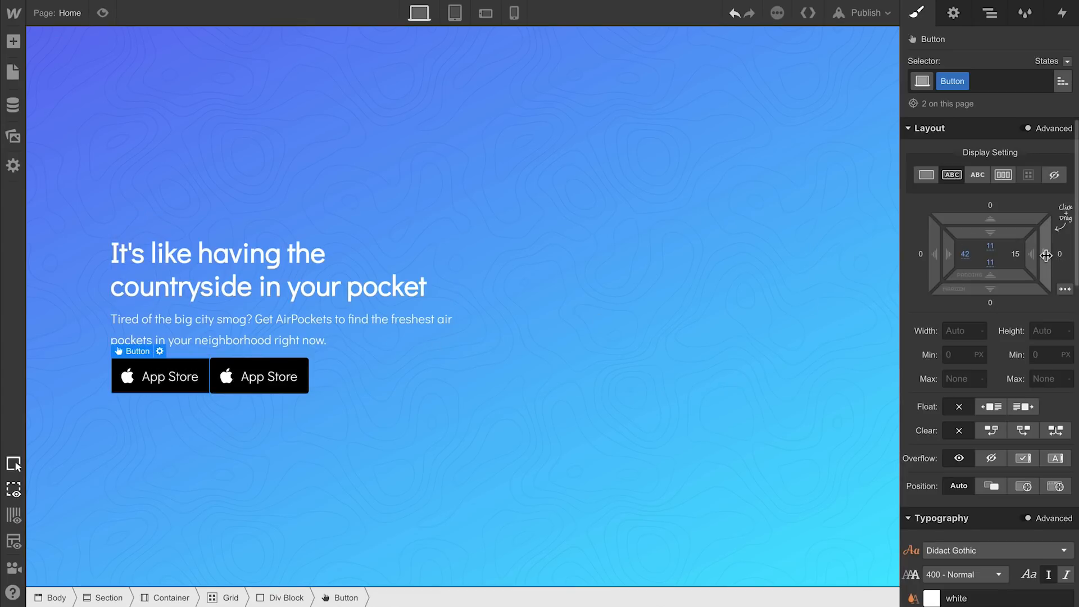
left_click_drag(1057, 256, 1067, 257)
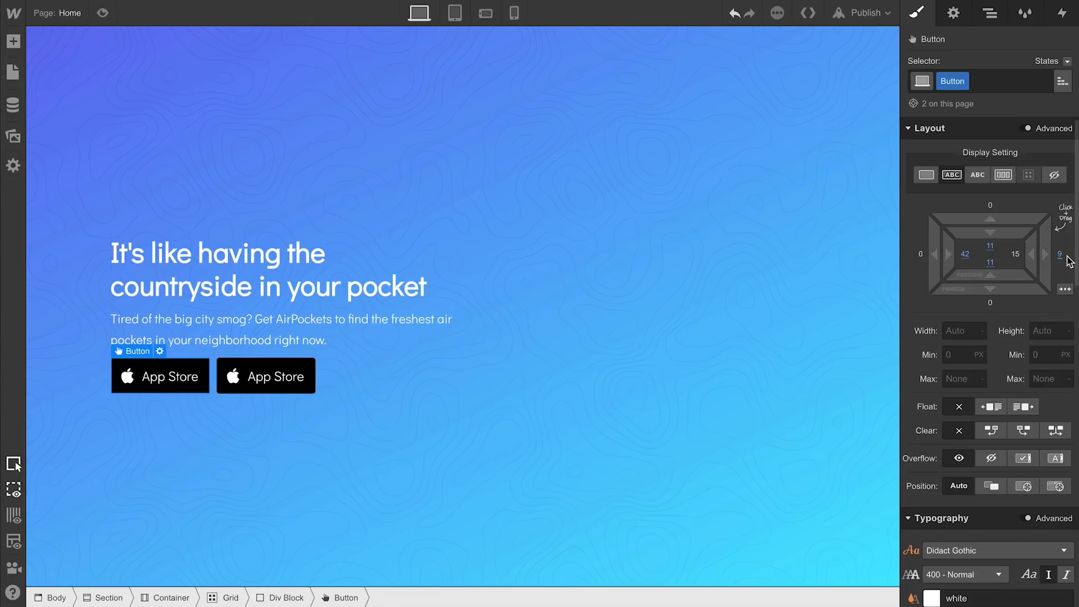
Rename the App Store button's class to "Store button"
scroll(1020, 329, "down", 8)
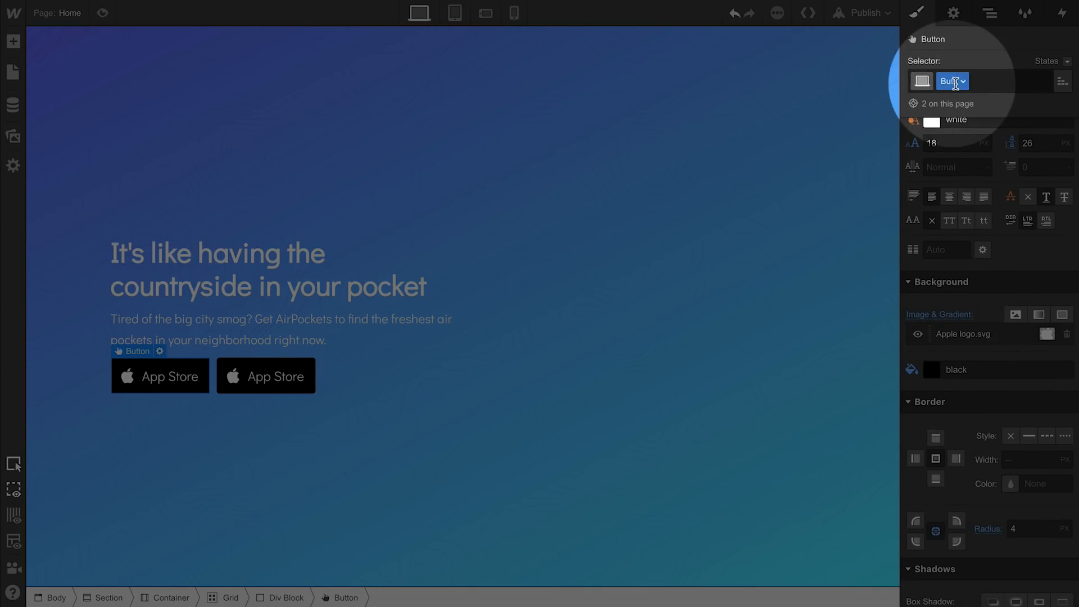
double_click(955, 83)
type("Store bu")
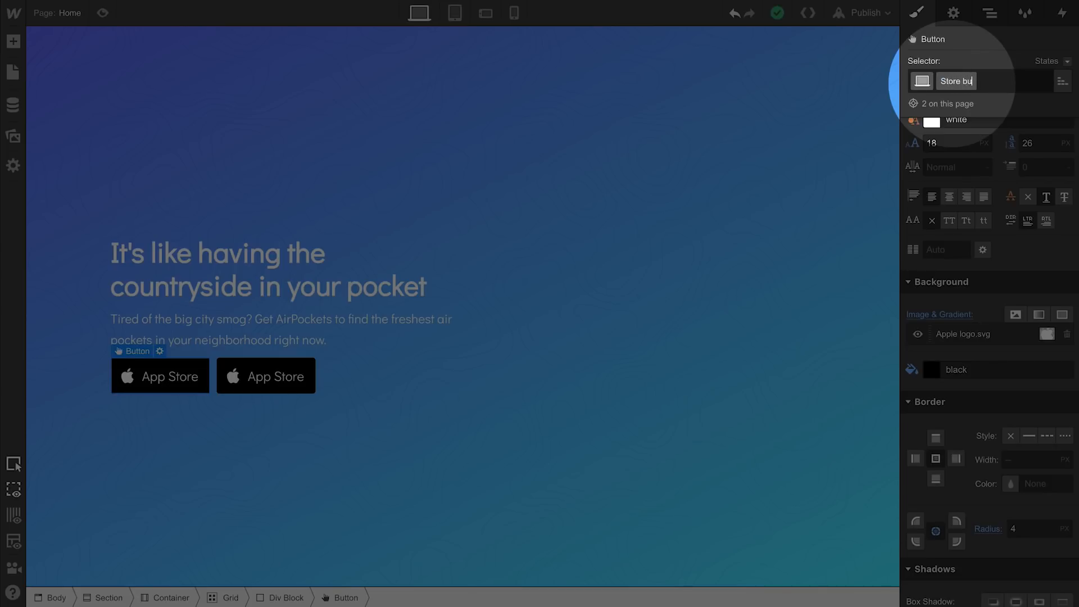
type("tton")
key("Return")
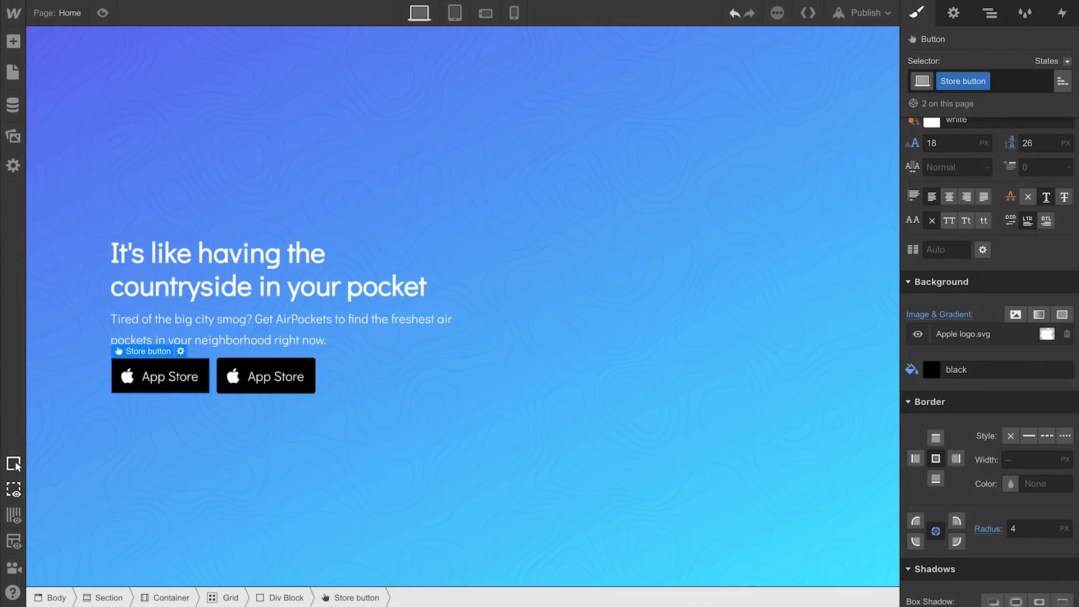
Add a combo class named "Google" to the second store button
left_click(283, 388)
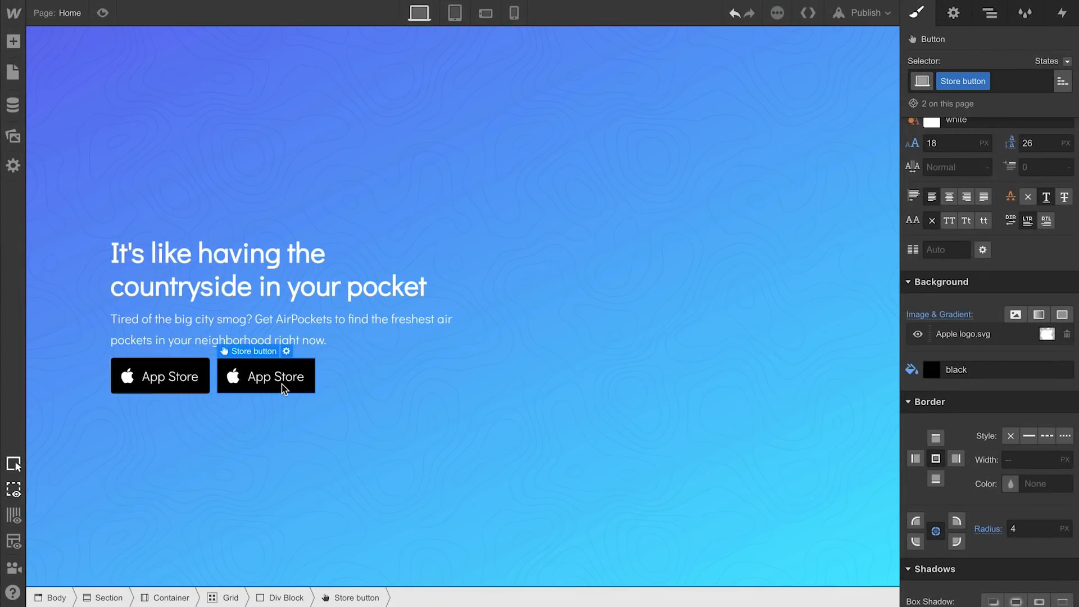
left_click(1004, 89)
type("Google")
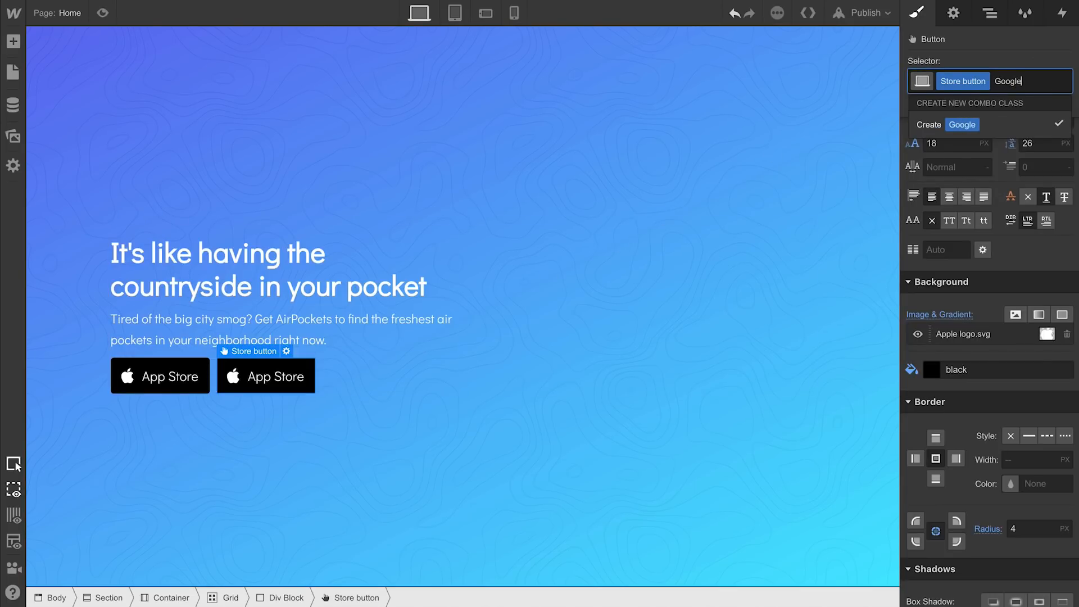
key("Return")
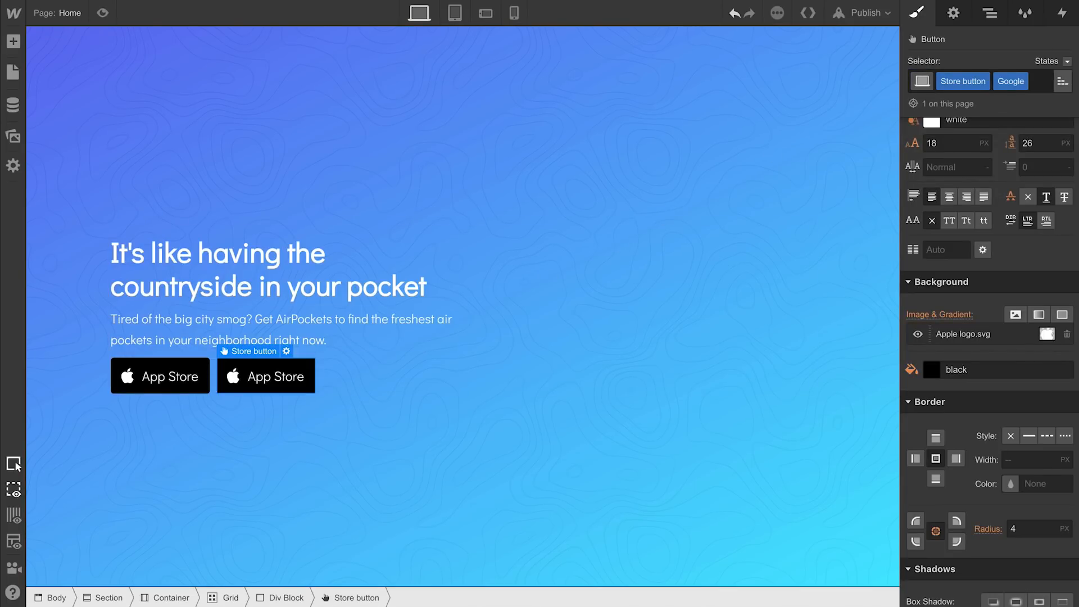
Replace the second button's background image with the coloured Google Play store logo and set its width to 20 px
left_click(982, 334)
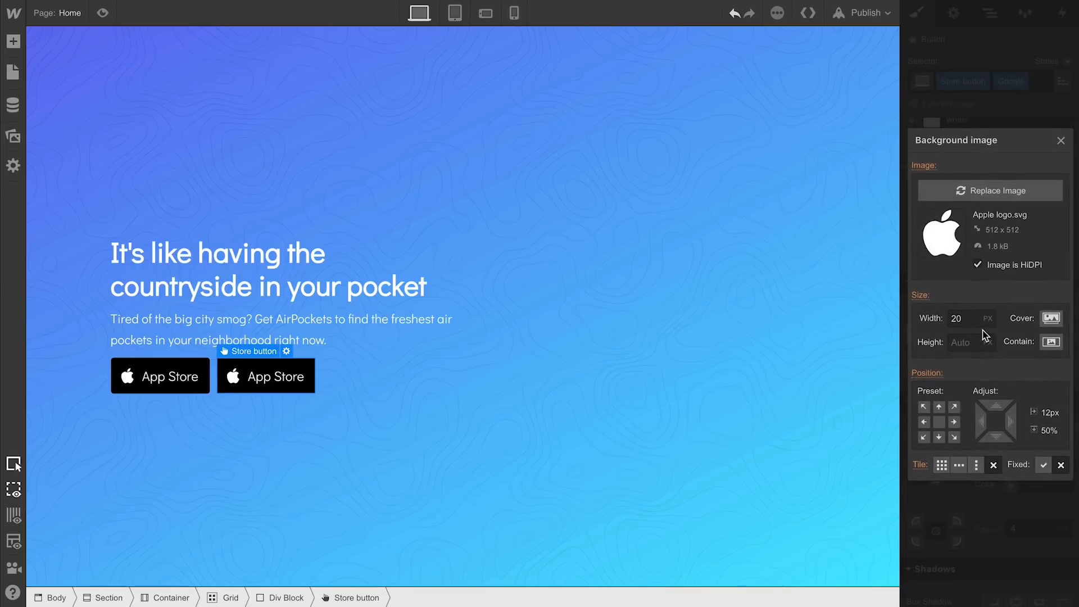
left_click(1010, 194)
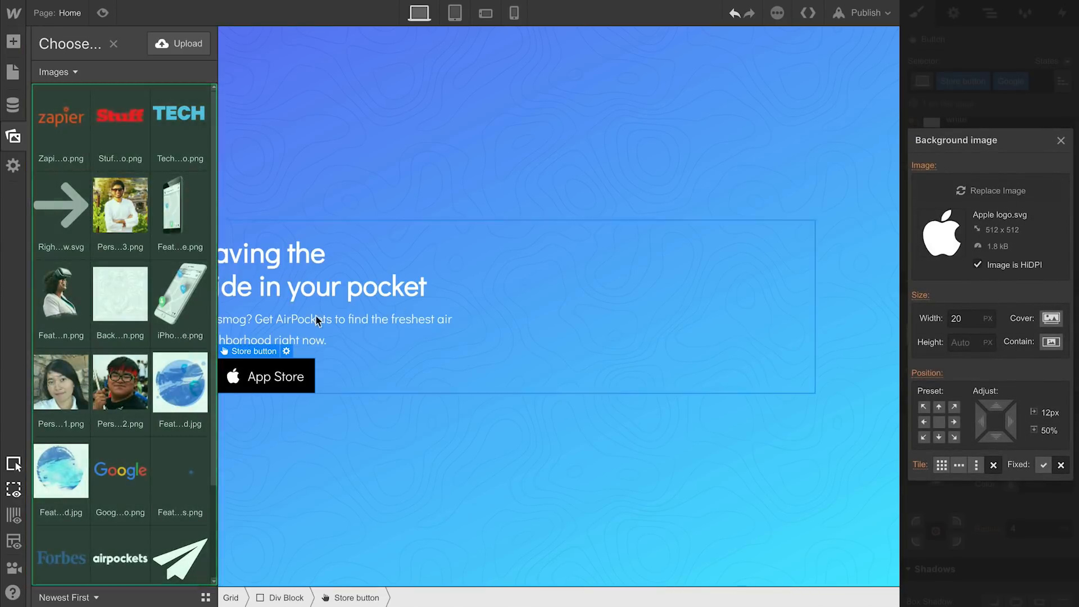
scroll(143, 409, "down", 2)
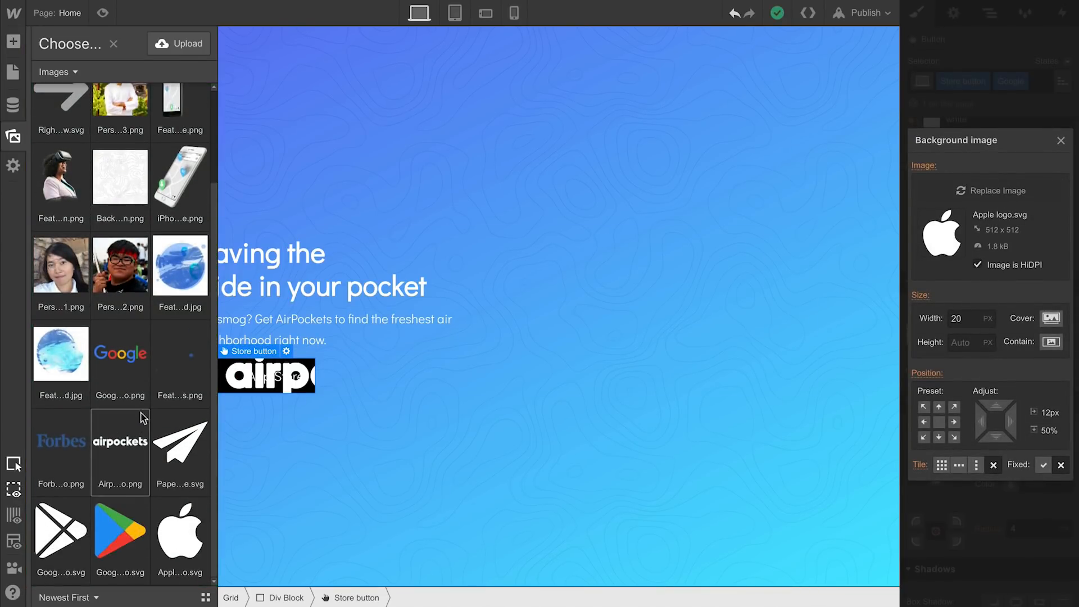
left_click(119, 540)
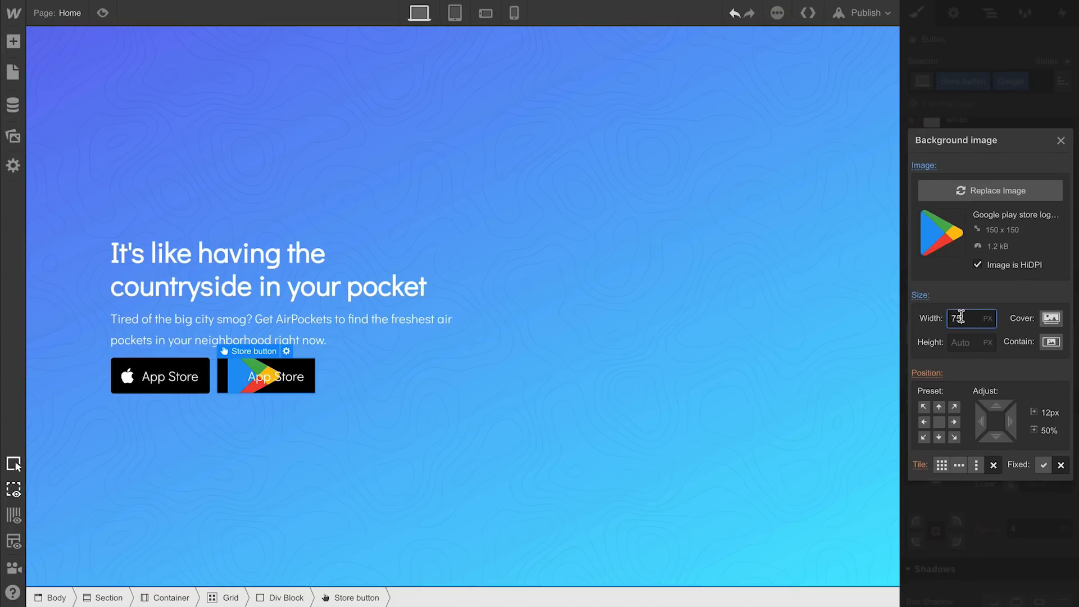
type("20")
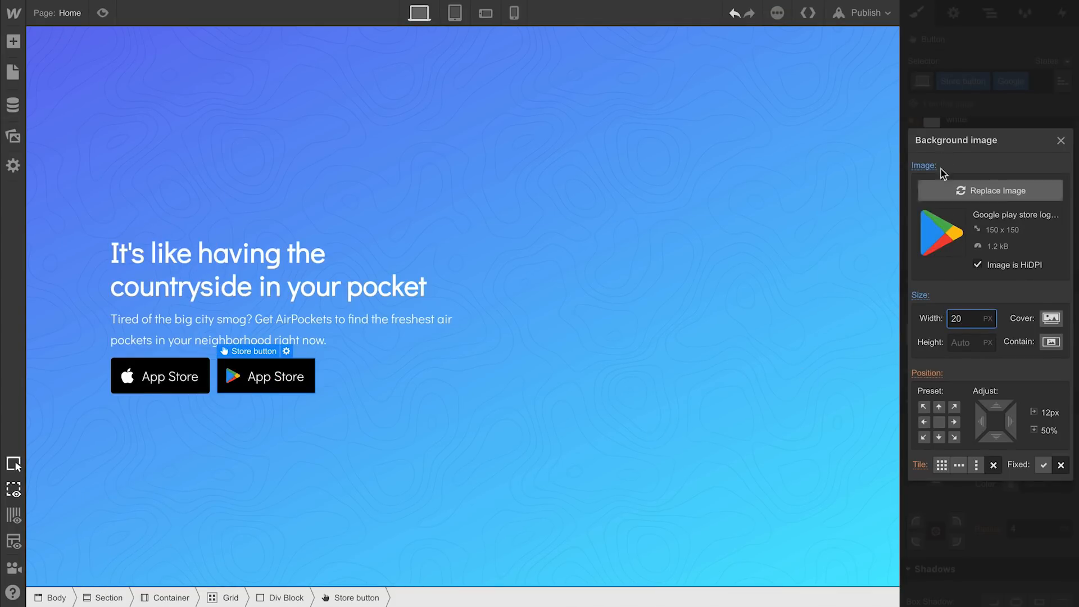
left_click(950, 110)
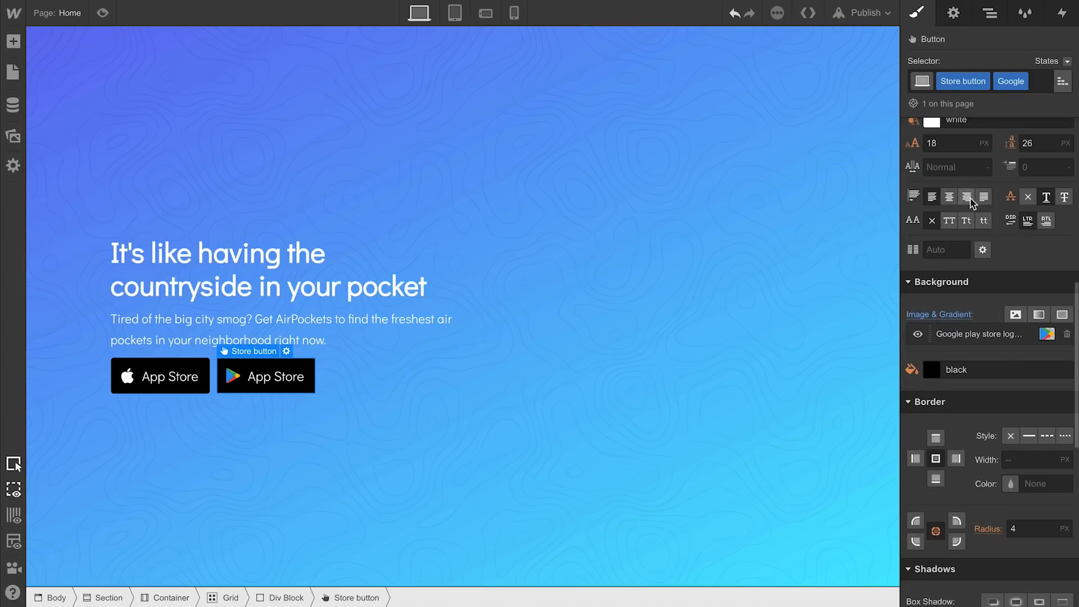
Try a larger top and bottom padding on the Google combo class only, and undo the change
scroll(974, 231, "up", 8)
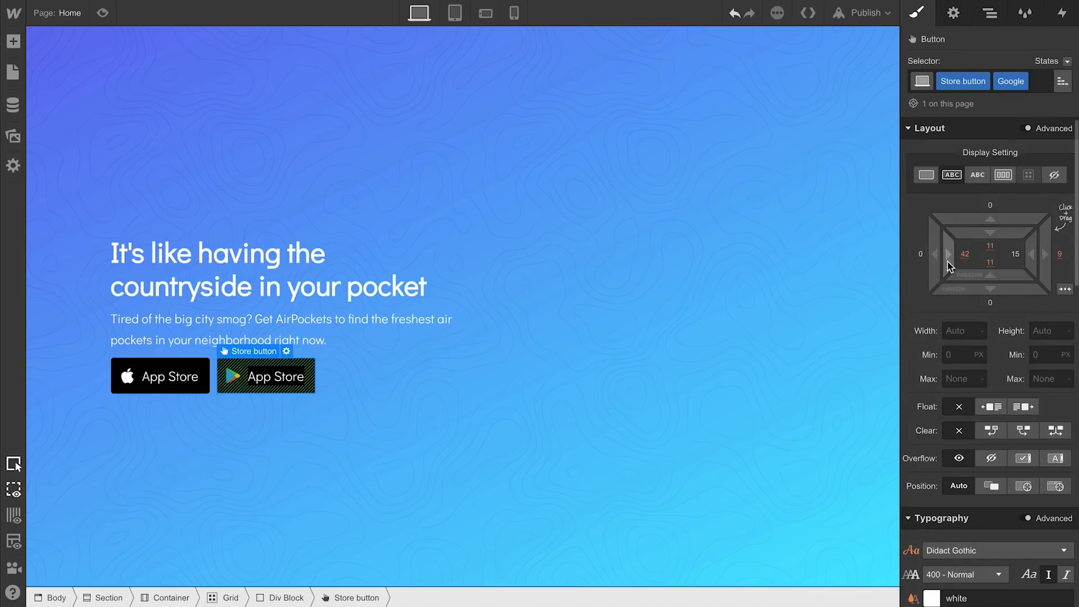
mouse_move(982, 274)
left_mouse_down()
mouse_move(989, 237)
mouse_move(996, 294)
mouse_move(1003, 222)
mouse_move(995, 312)
mouse_move(1004, 209)
mouse_move(998, 263)
left_mouse_up()
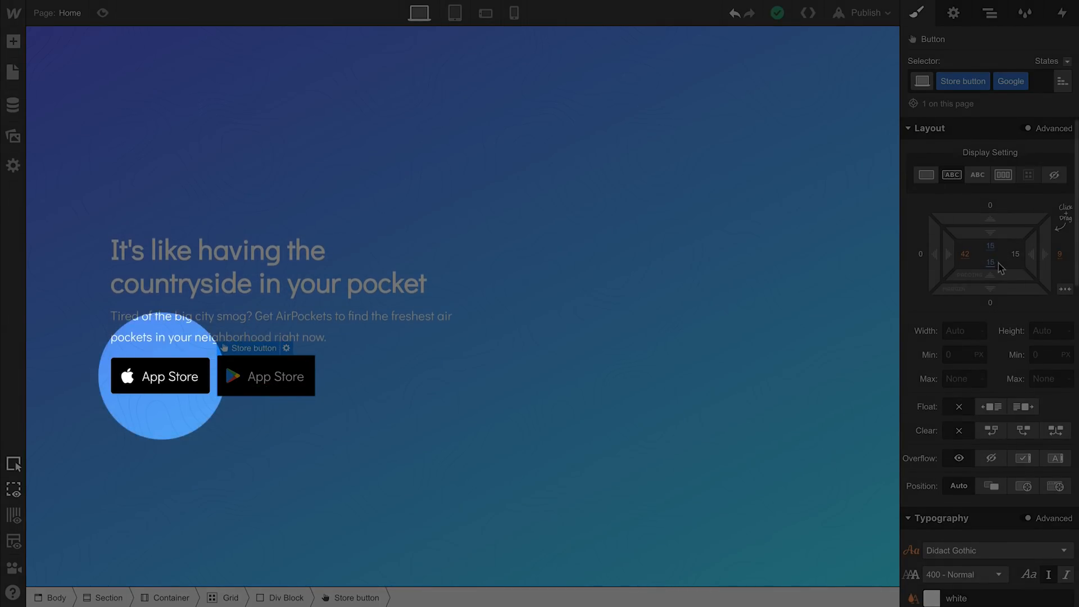
key("super+z")
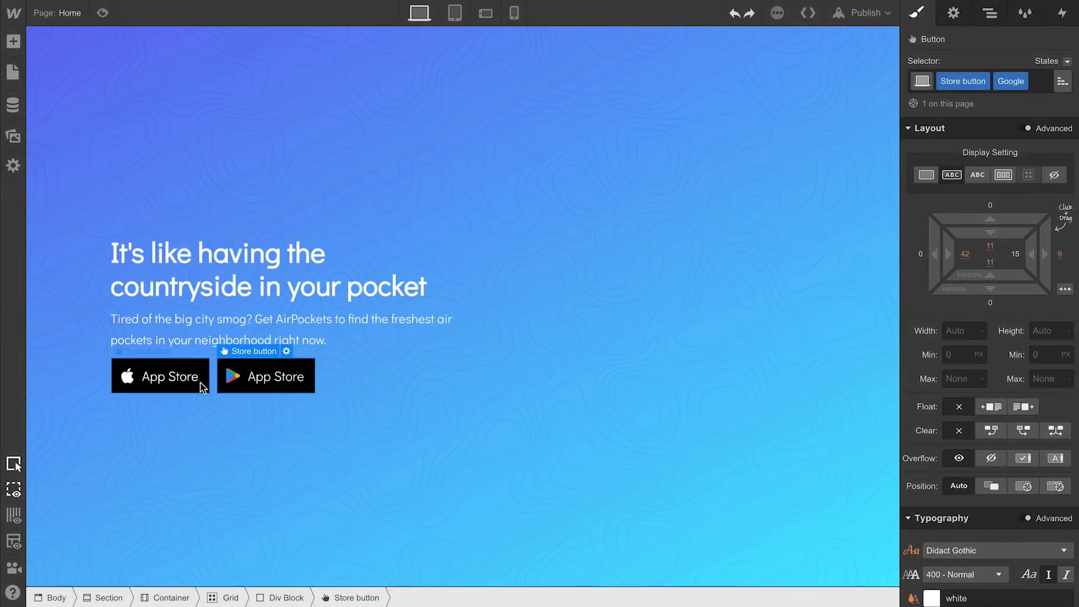
Set the top and bottom padding of the base Store button class to 7 each, and select the Google button
left_click(193, 383)
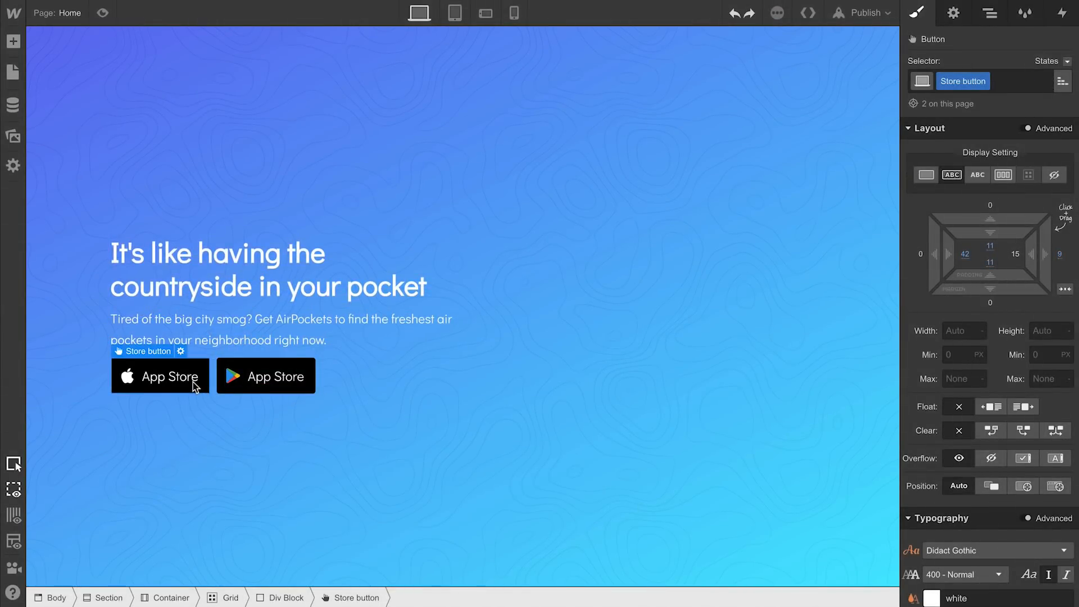
mouse_move(978, 231)
left_mouse_down()
mouse_move(975, 308)
mouse_move(989, 219)
left_mouse_up()
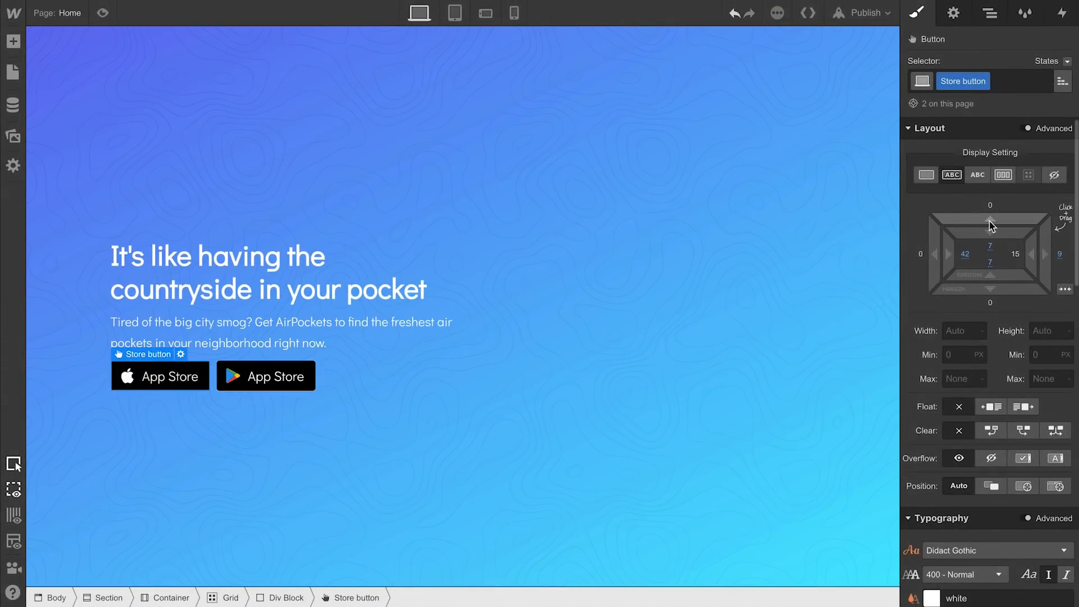
left_click(283, 375)
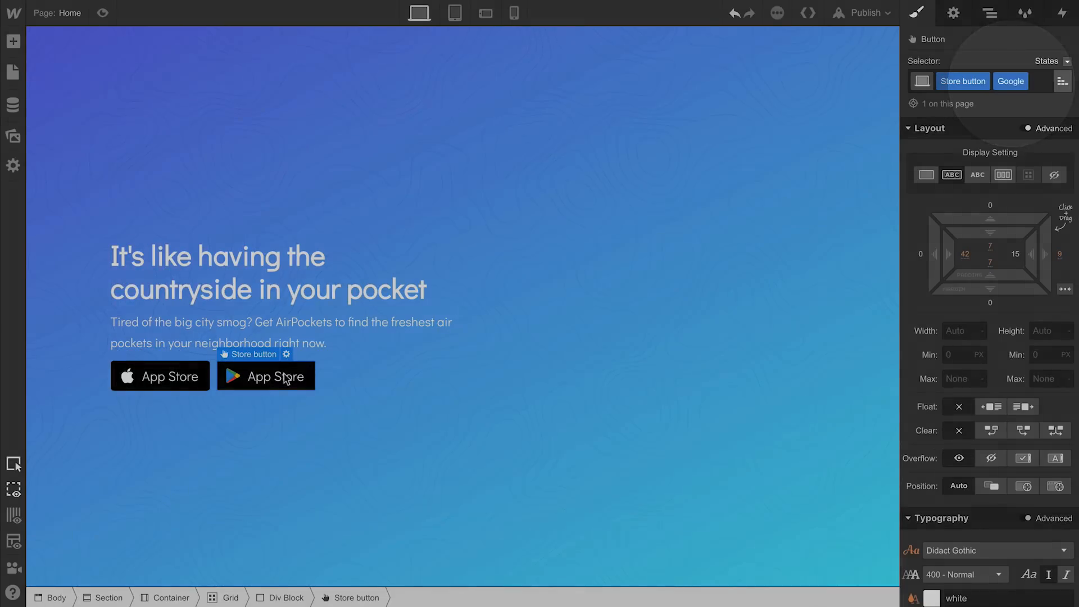
Change the second button's text to "Google Play Store"
double_click(284, 375)
type("Google Play Store")
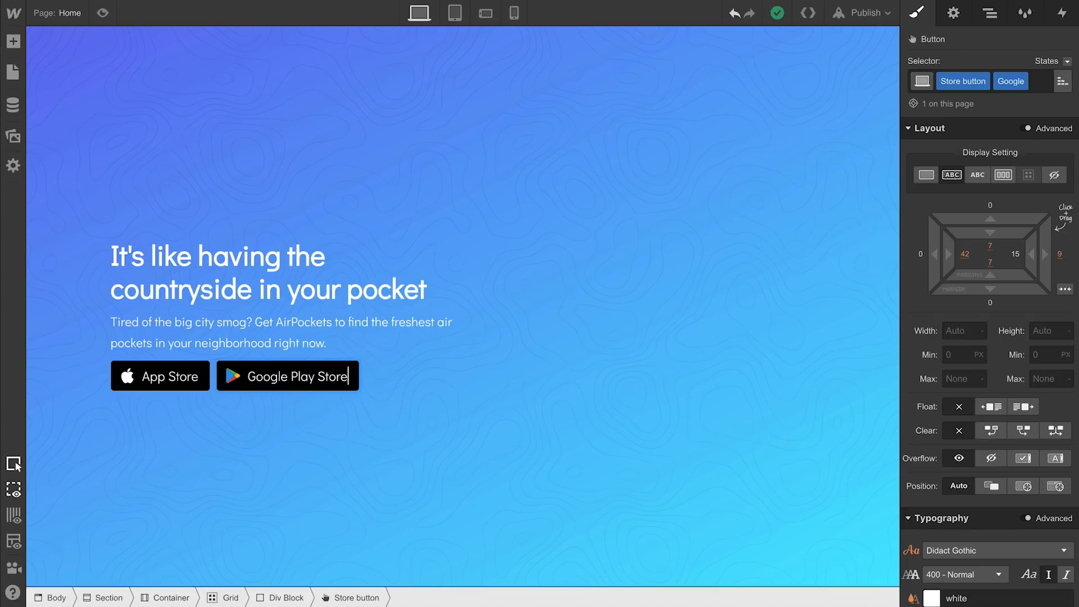
key("Escape")
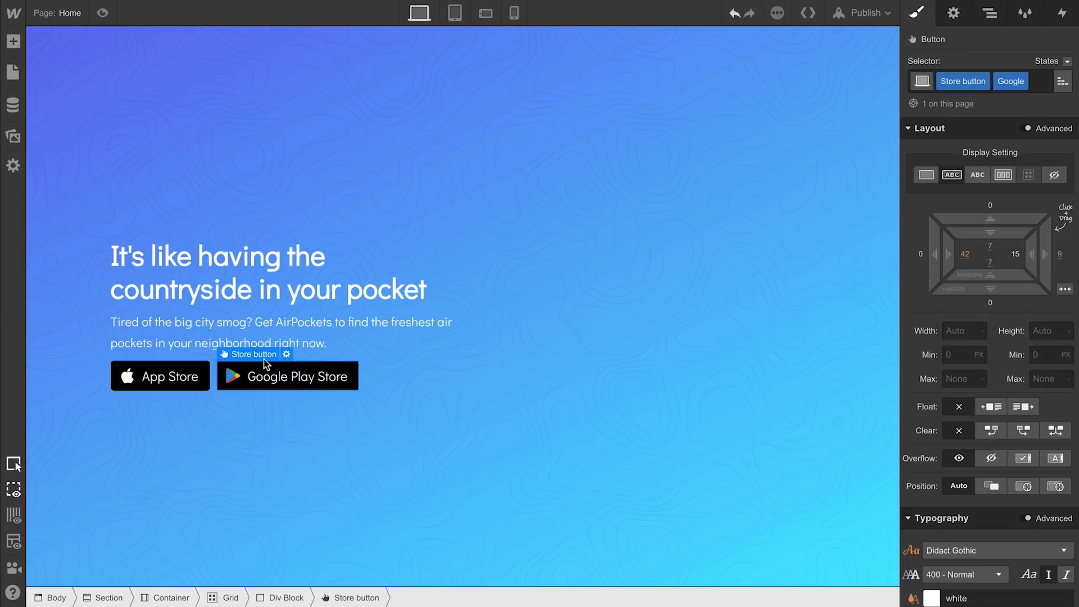
Set the hero paragraph's bottom margin to 16
left_click(244, 333)
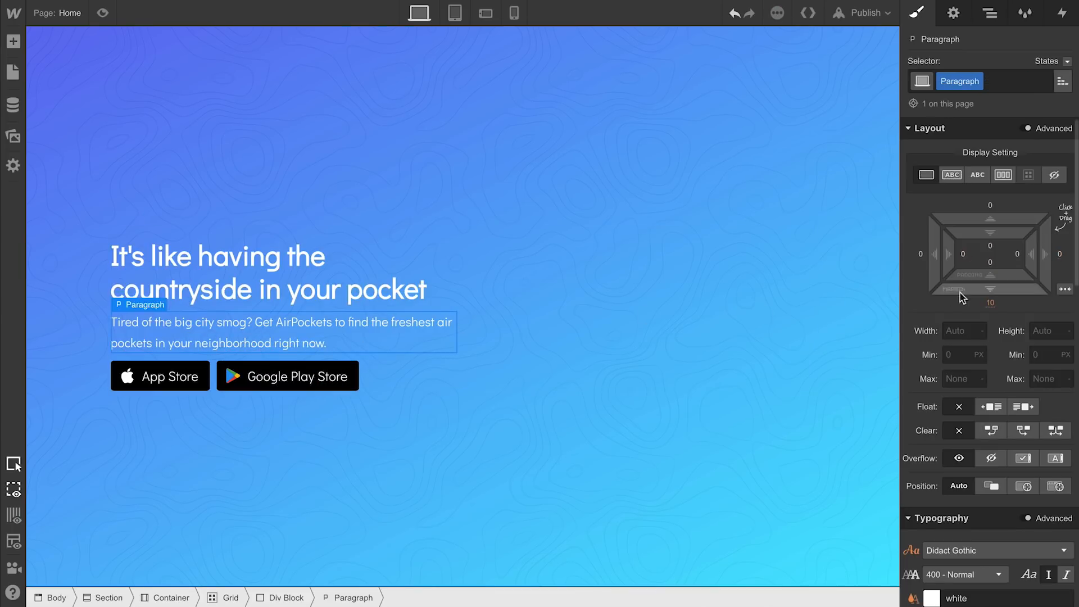
left_click_drag(962, 296, 1002, 303)
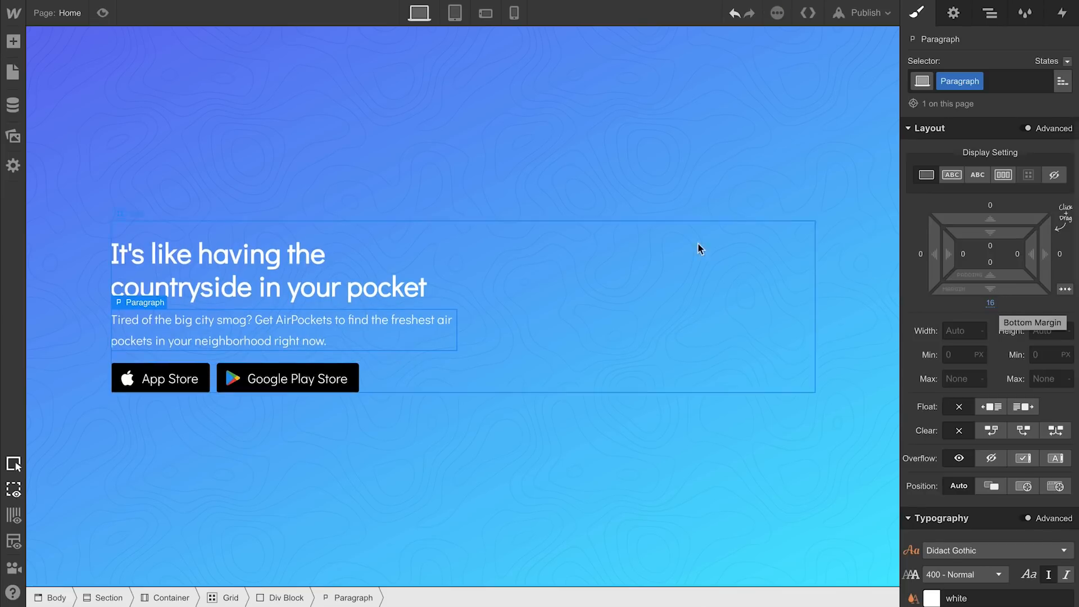
Place the tilted iPhone image from the assets into the grid's second column
left_click(13, 136)
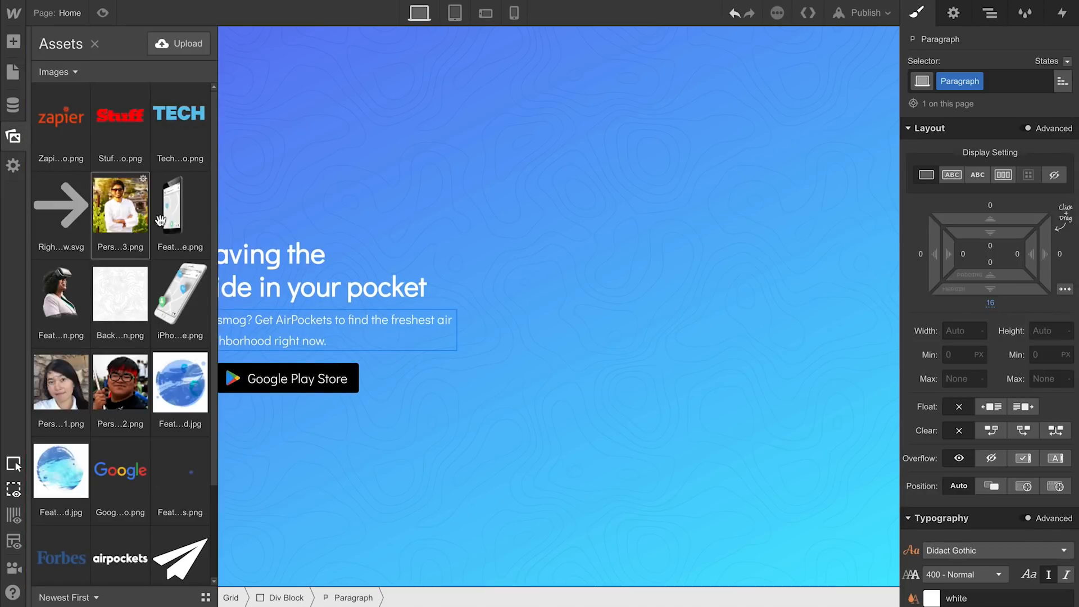
left_click_drag(182, 295, 585, 302)
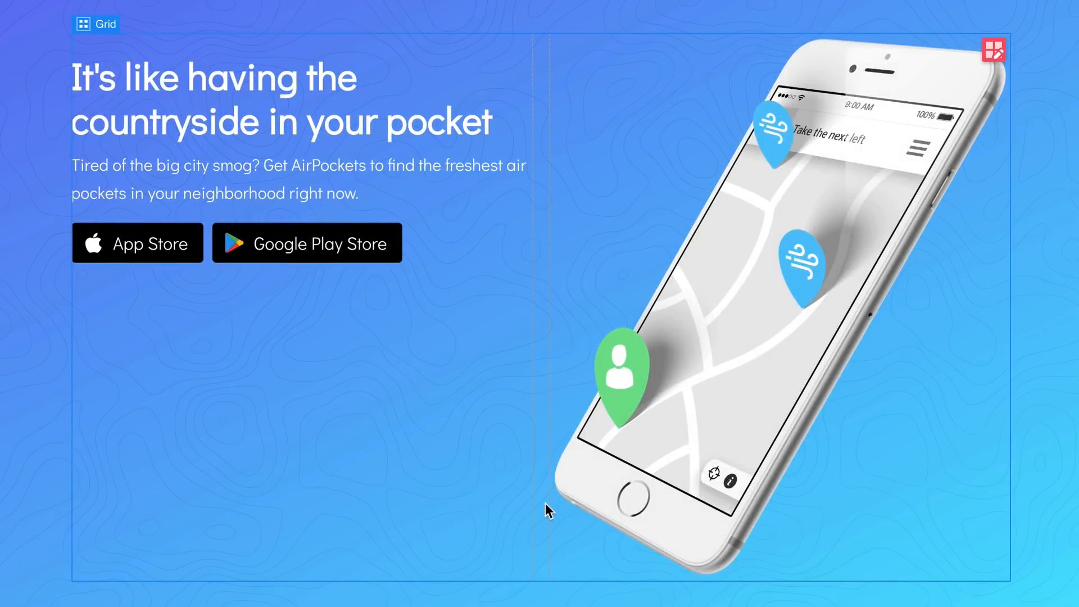
left_click(468, 507)
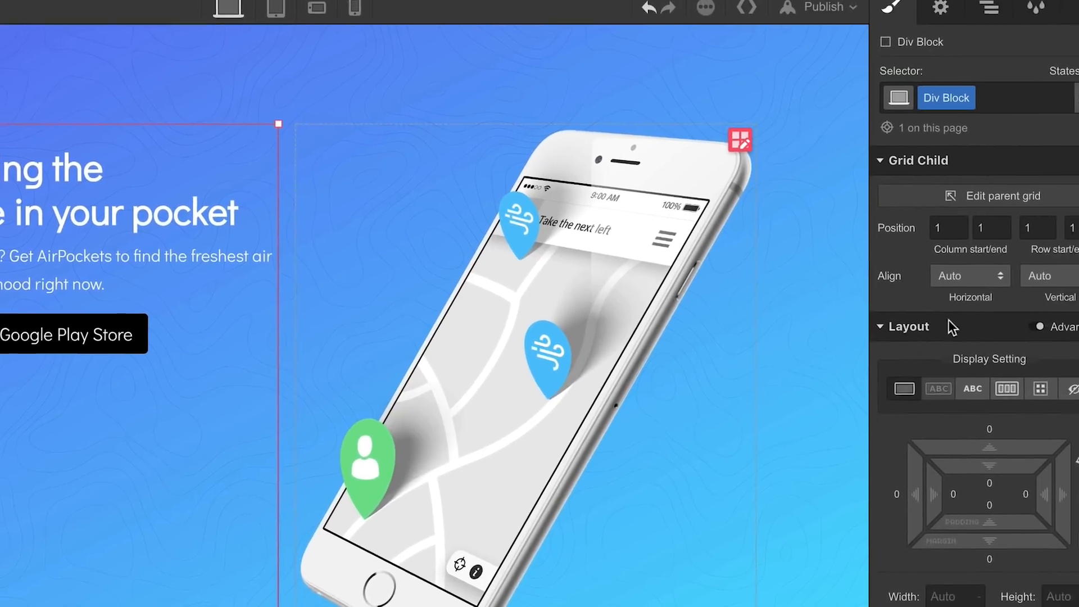
left_click(1010, 289)
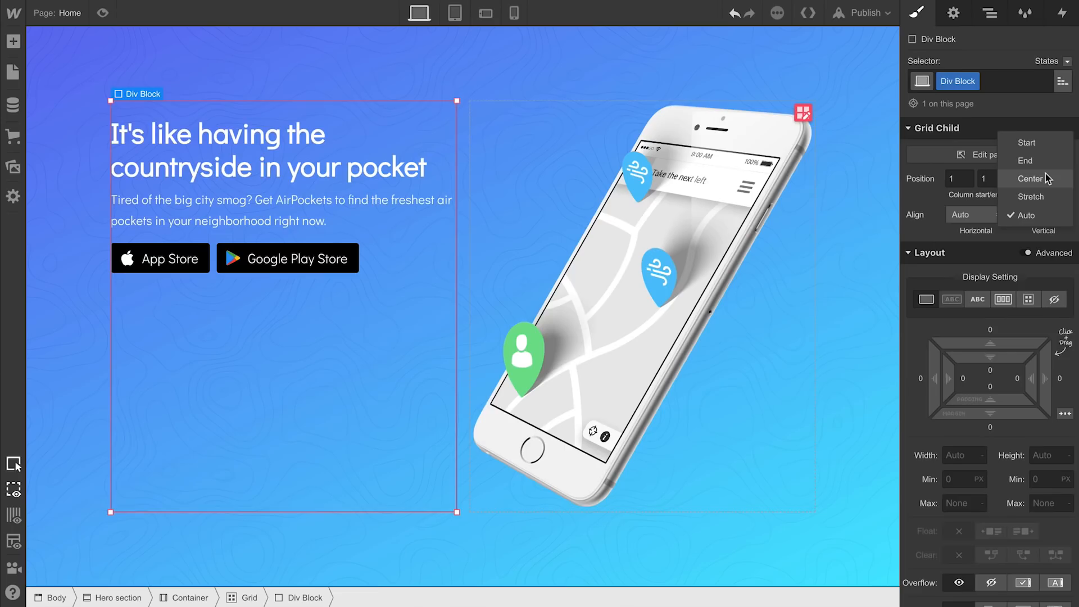
left_click(1033, 232)
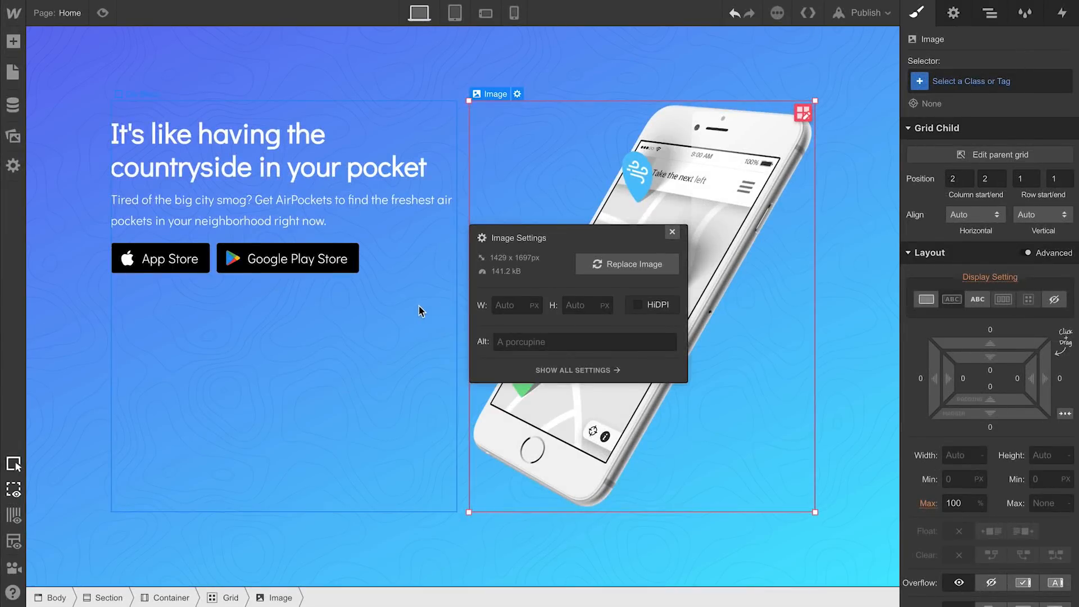
Give the div block holding the hero text a vertical flex layout with its children centred vertically
left_click(422, 307)
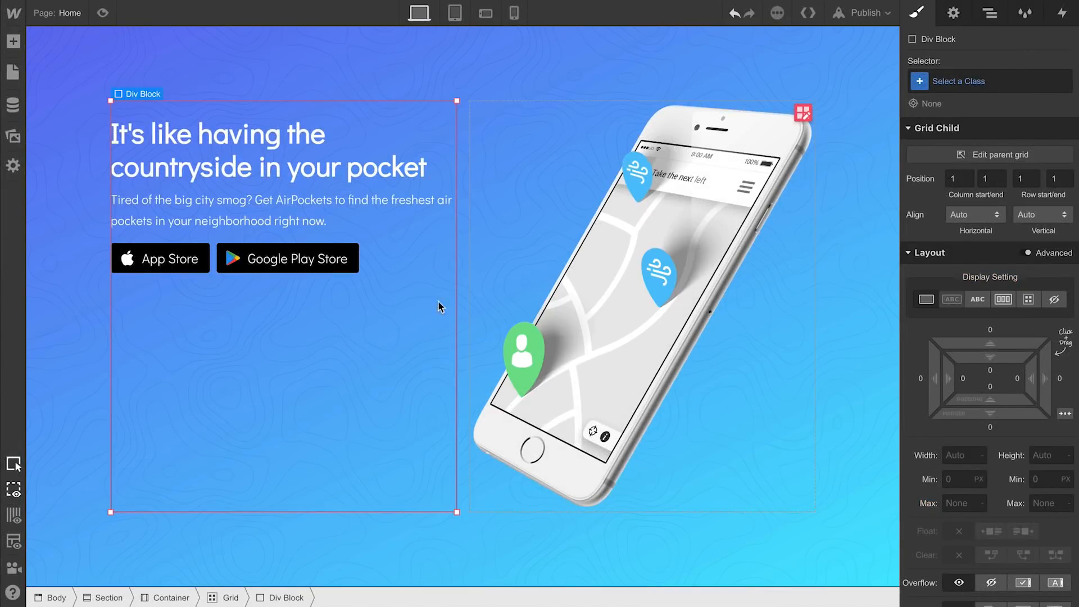
left_click(1002, 301)
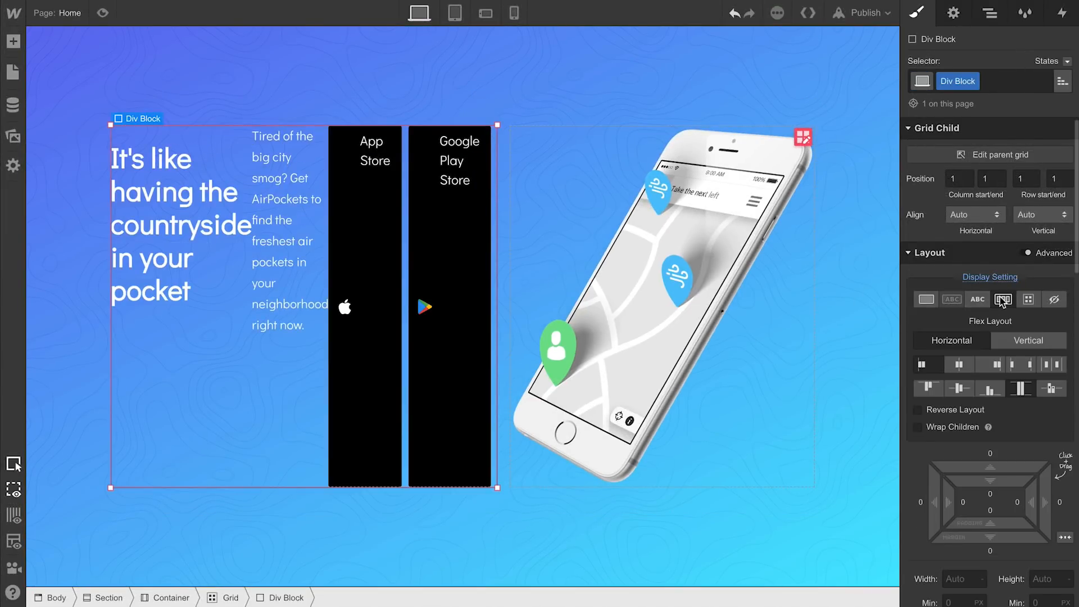
left_click(1019, 342)
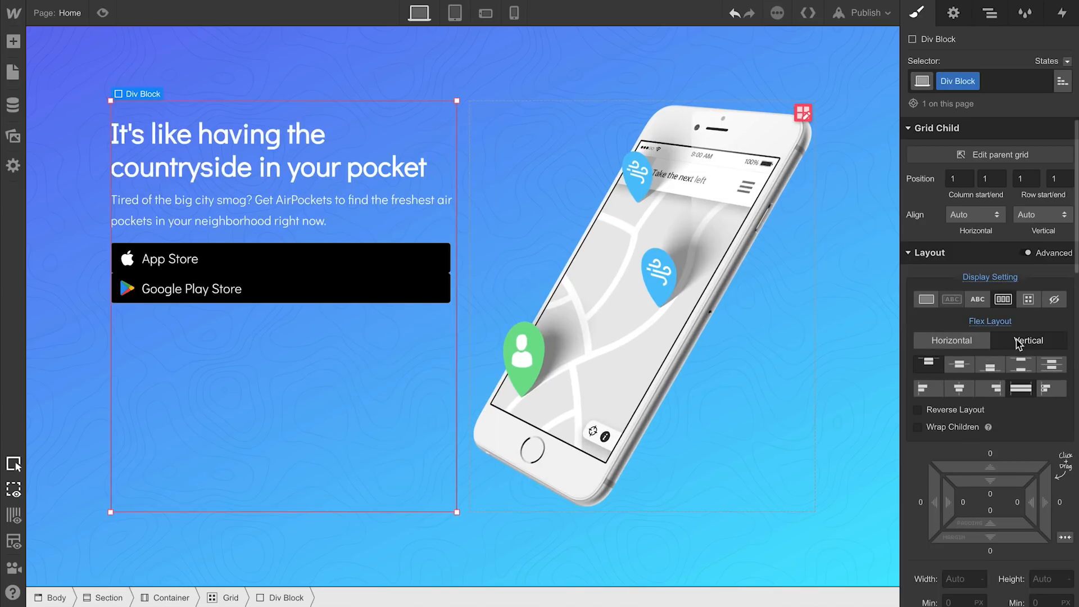
left_click(959, 365)
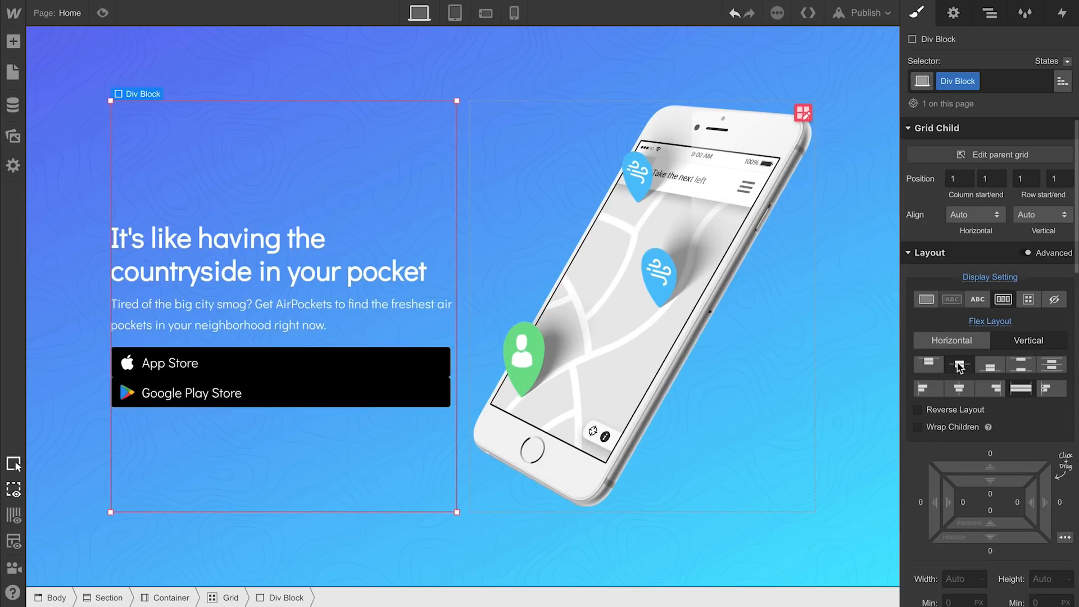
Add a div block below the paragraph and move both store buttons into it so they sit side by side
left_click(13, 41)
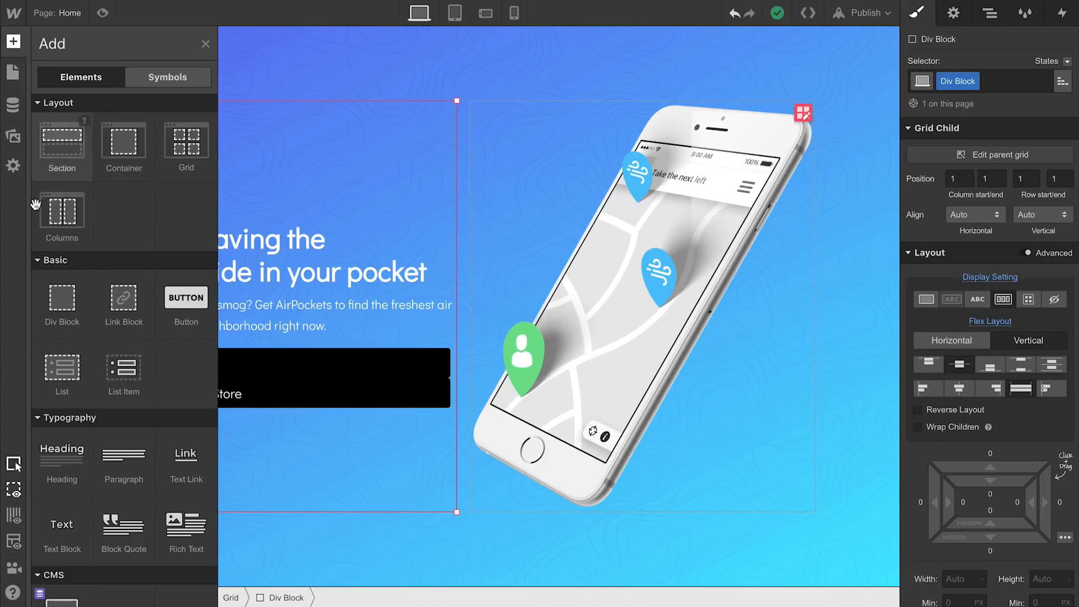
left_click_drag(56, 306, 177, 348)
left_click_drag(176, 388, 209, 364)
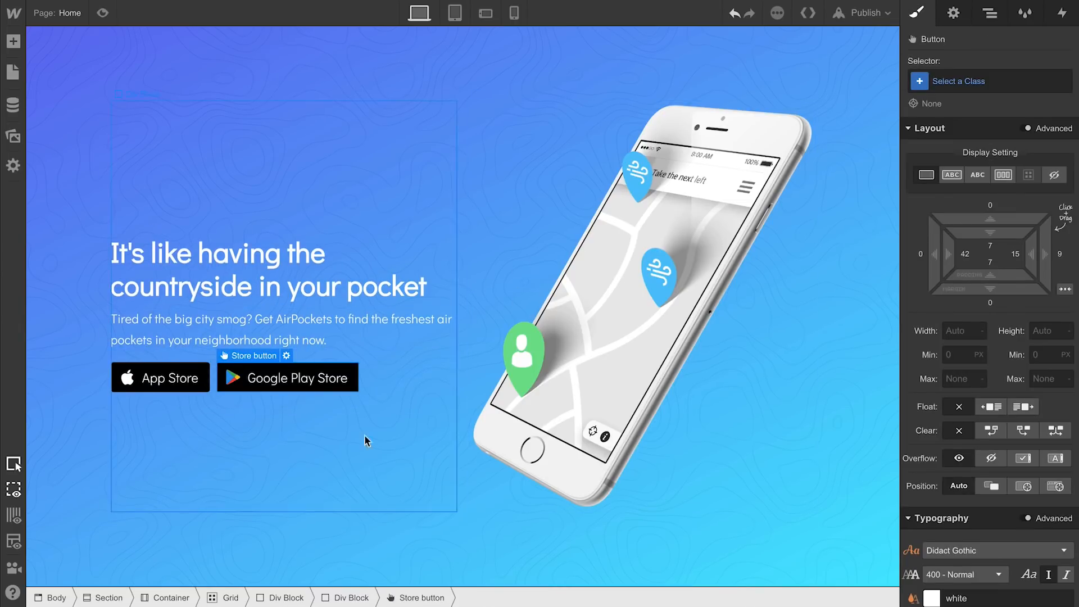
Set the hero grid's second column width to 0.6 FR and finish editing the grid
left_click(216, 598)
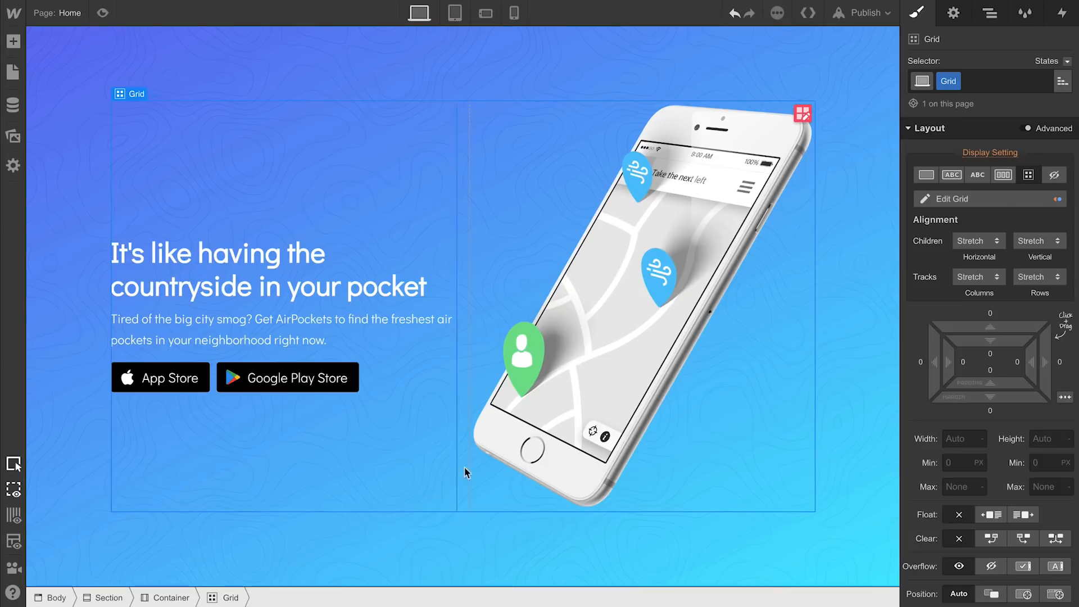
left_click(950, 199)
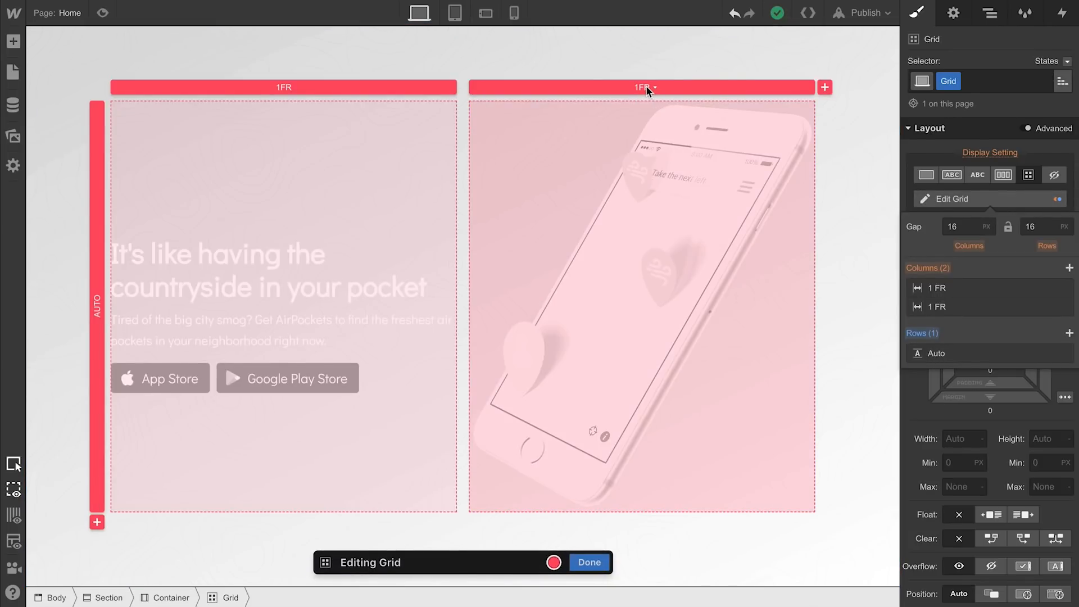
left_click(646, 87)
left_click_drag(705, 126, 702, 126)
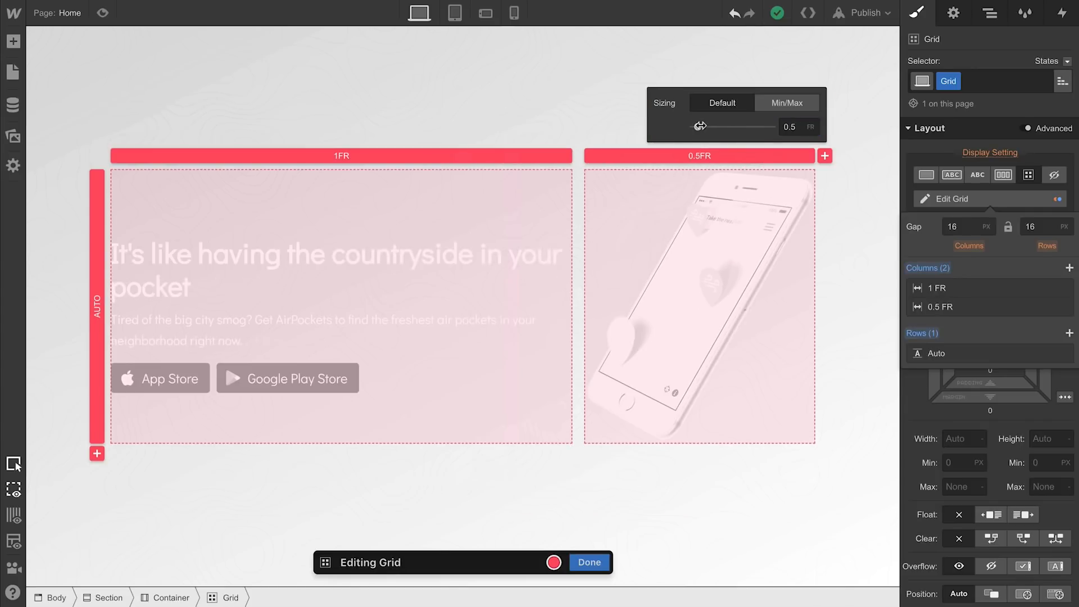
left_click_drag(789, 123, 796, 122)
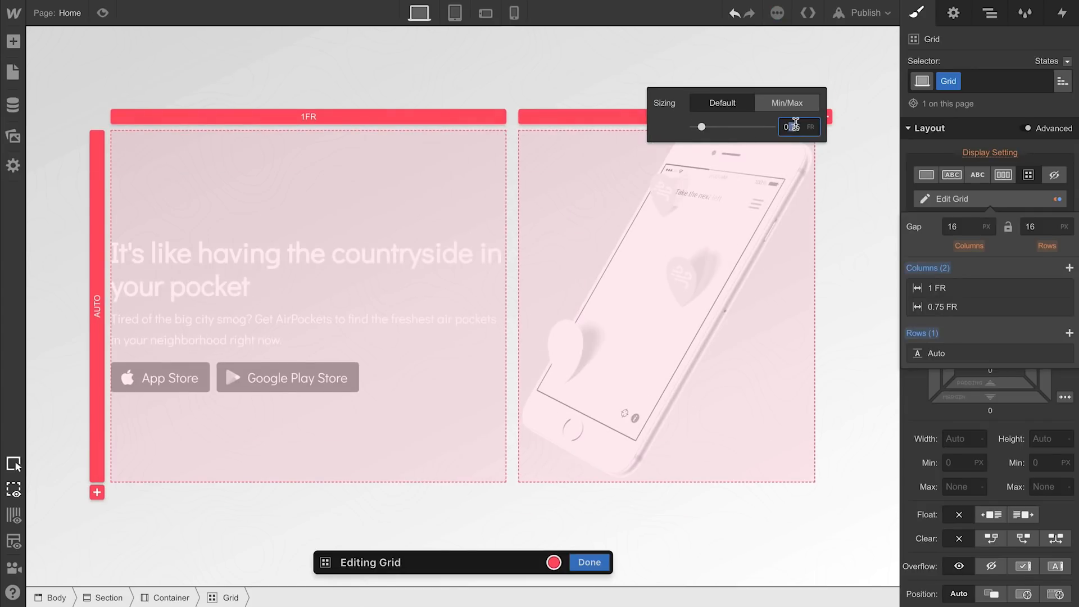
type("6")
key("Return")
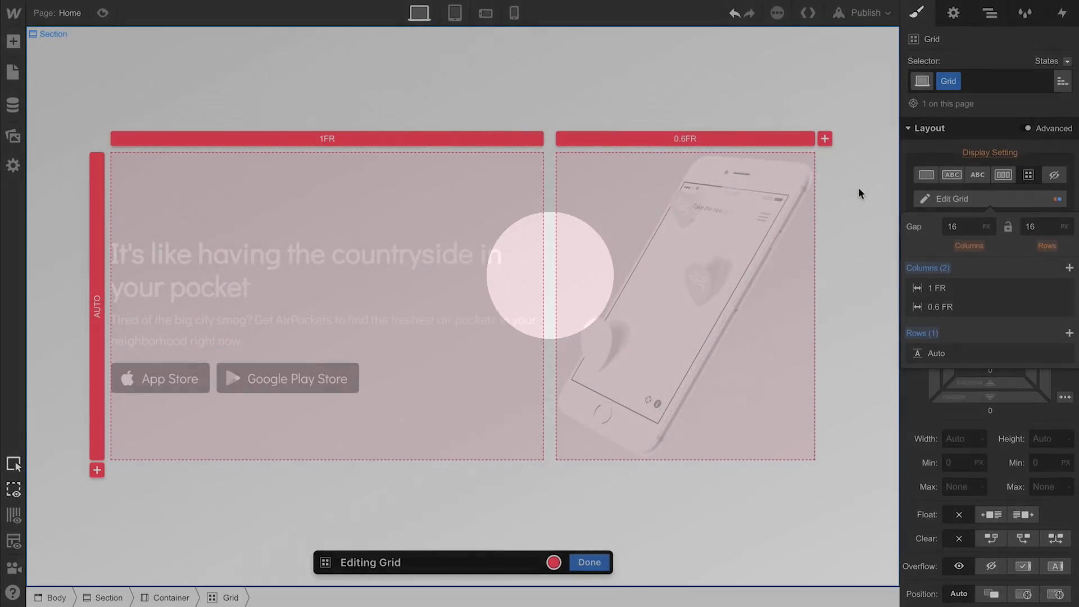
left_click(858, 187)
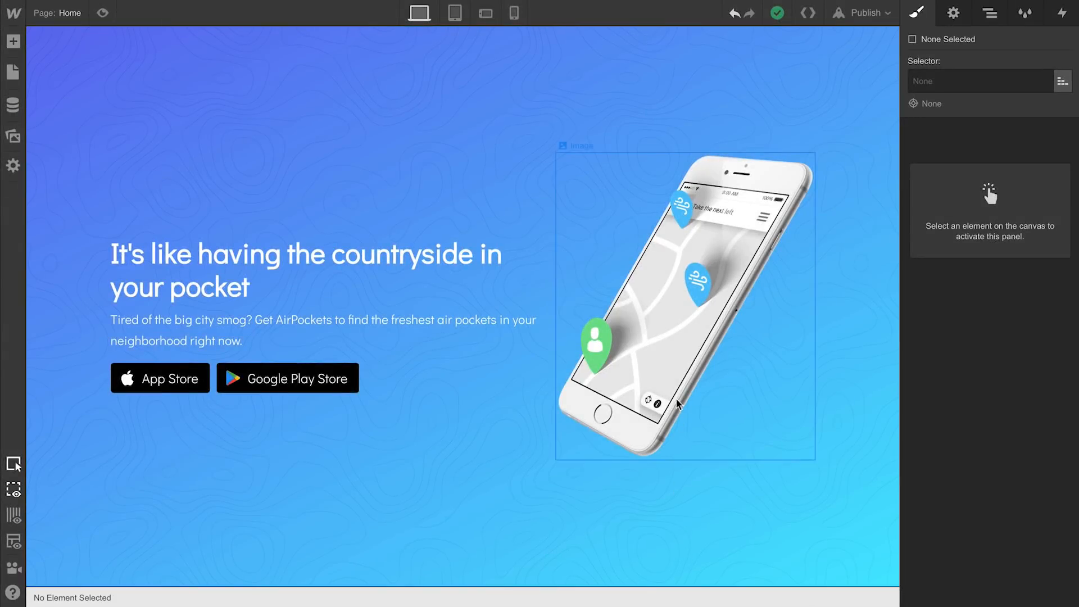
With the phone image selected, add a Page Load trigger that starts an animation when the page starts loading
left_click(679, 376)
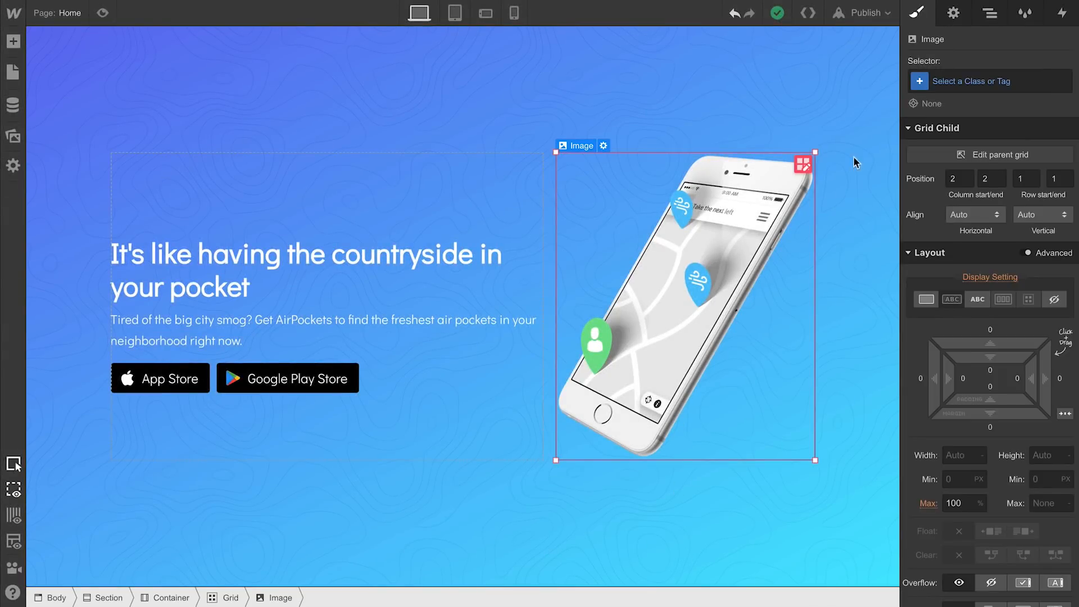
left_click(1058, 14)
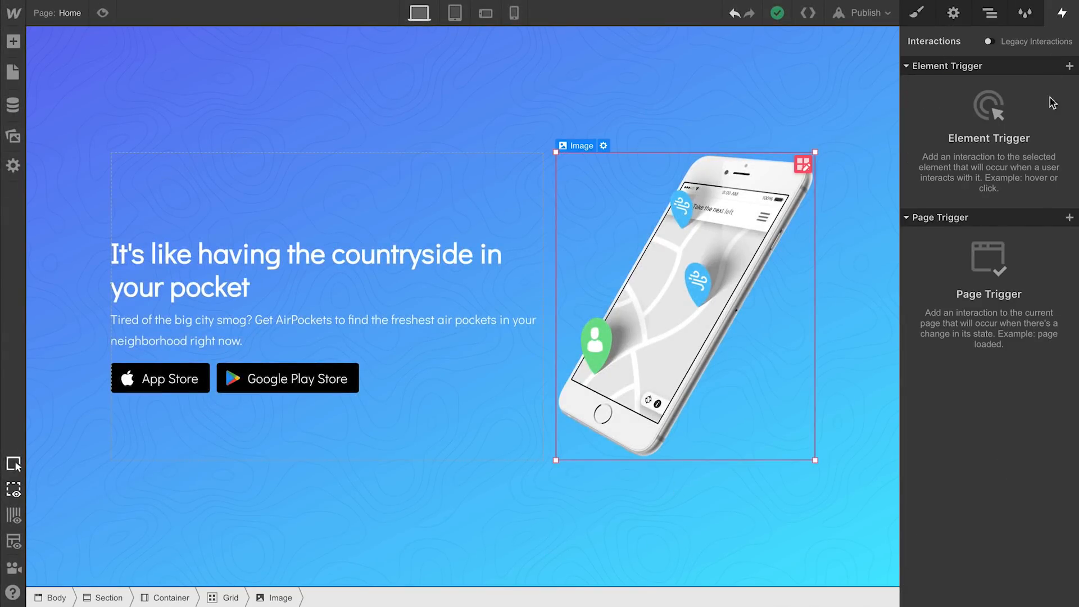
left_click(1069, 217)
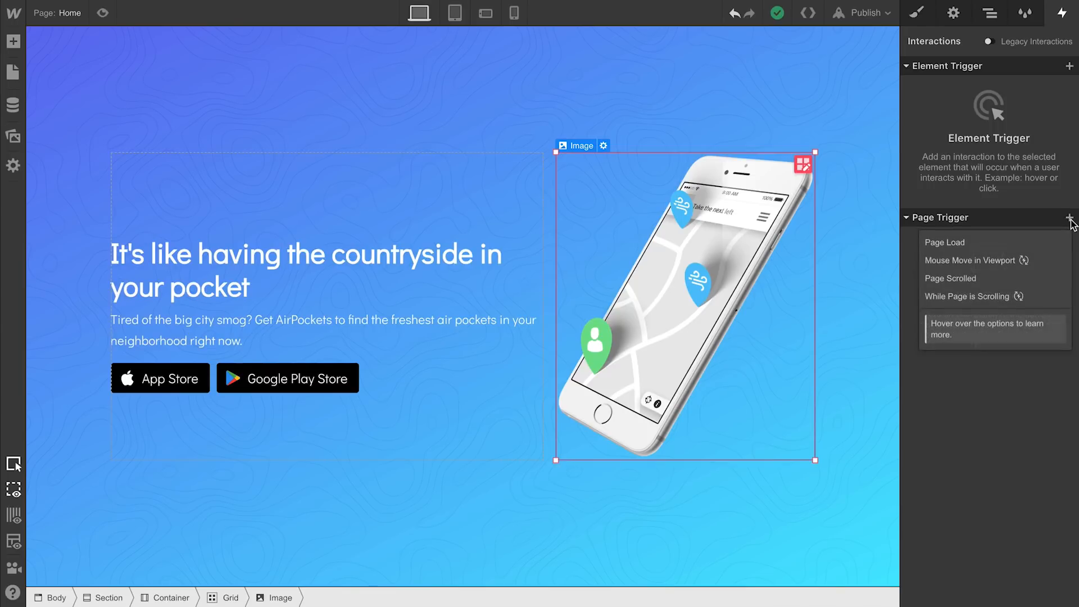
left_click(1038, 241)
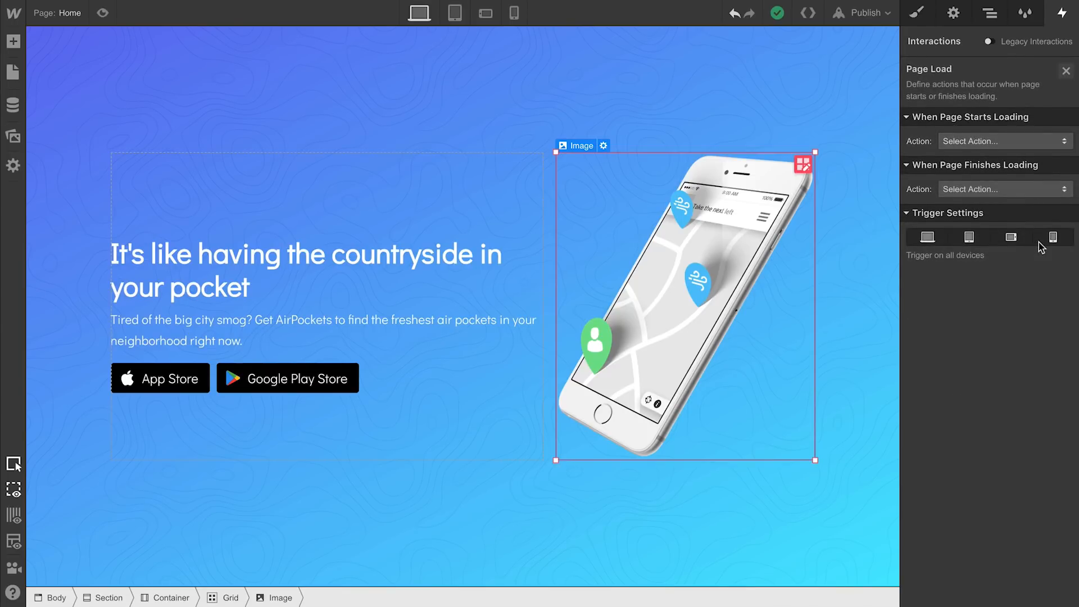
left_click(1025, 140)
left_click(1018, 178)
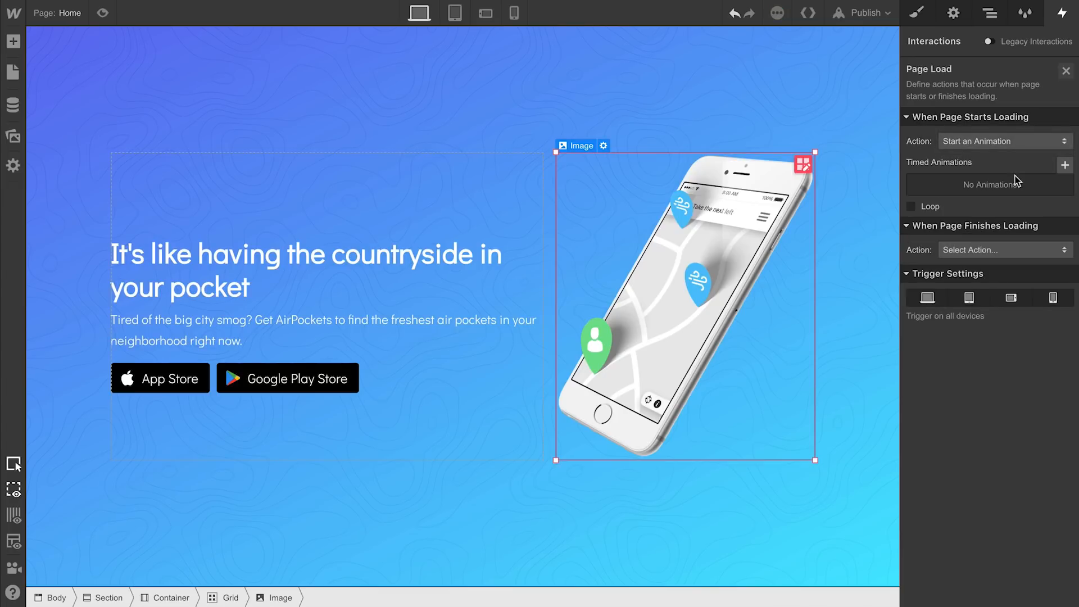
Create a timed animation named "Phone floats in the air"
left_click(1064, 165)
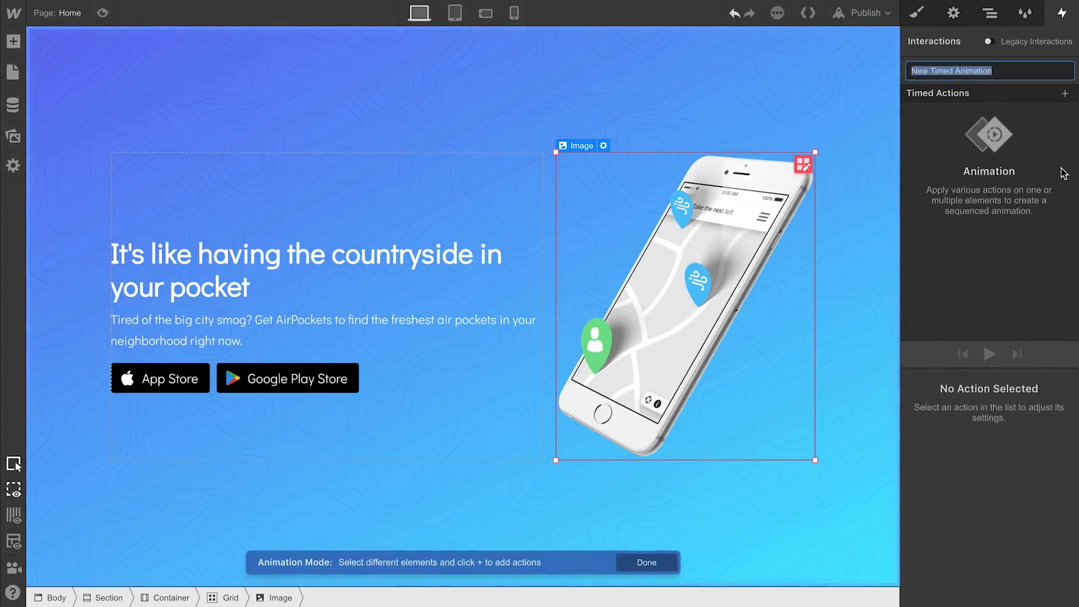
type("Phone float")
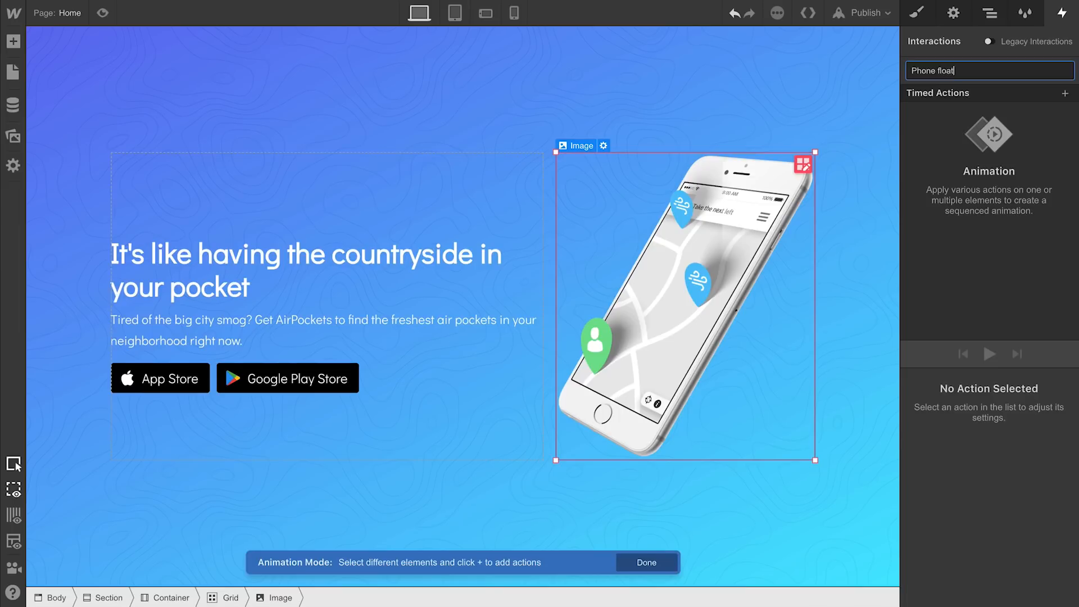
type("s in the air")
key("Return")
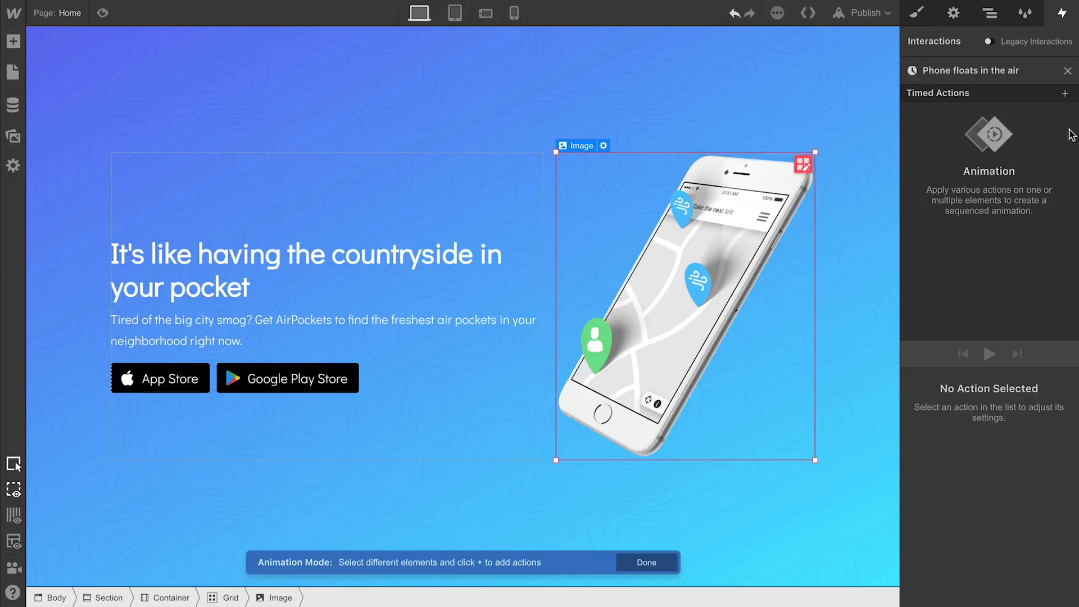
Add a Move action for the phone image with a Y offset of -13 px
left_click(1065, 94)
left_click(1041, 136)
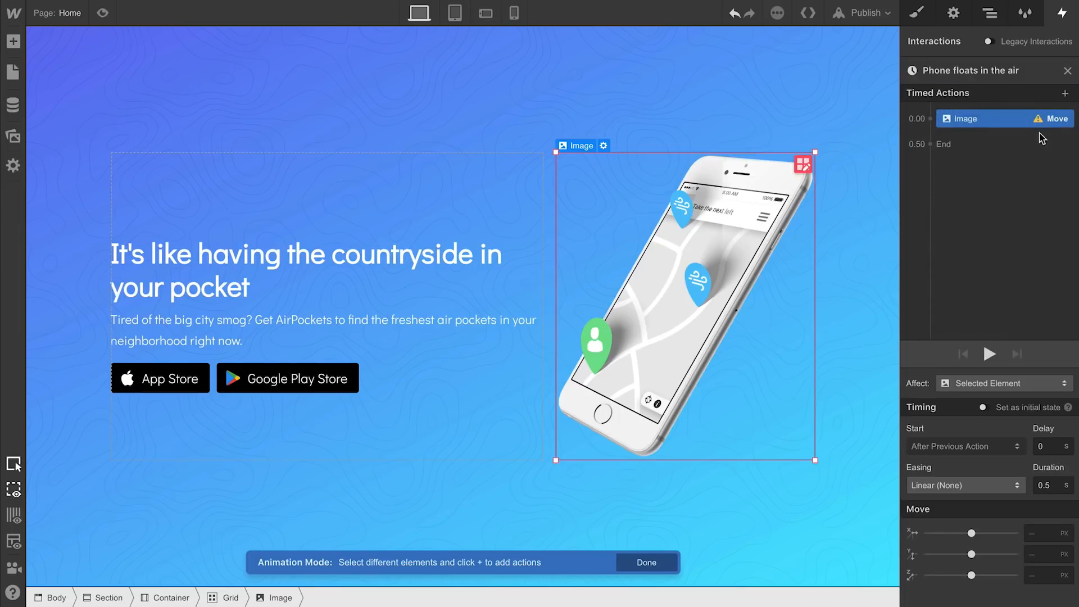
mouse_move(971, 554)
left_mouse_down()
mouse_move(959, 554)
mouse_move(969, 553)
left_mouse_up()
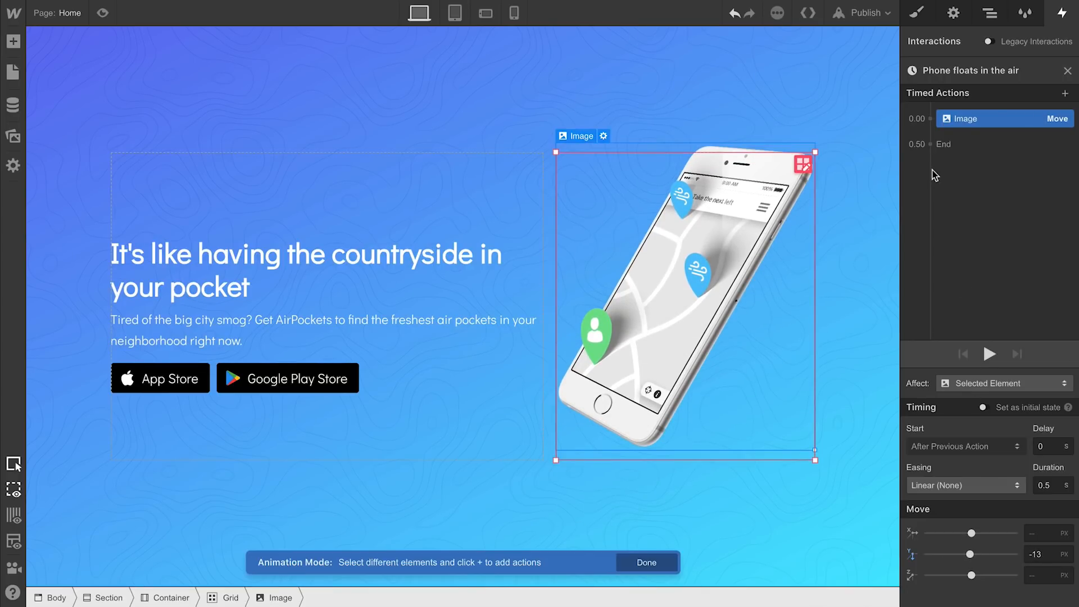
Add a second Move action after the first that sets the phone image's Y offset to 0, and preview the animation
left_click(931, 144)
left_click(937, 190)
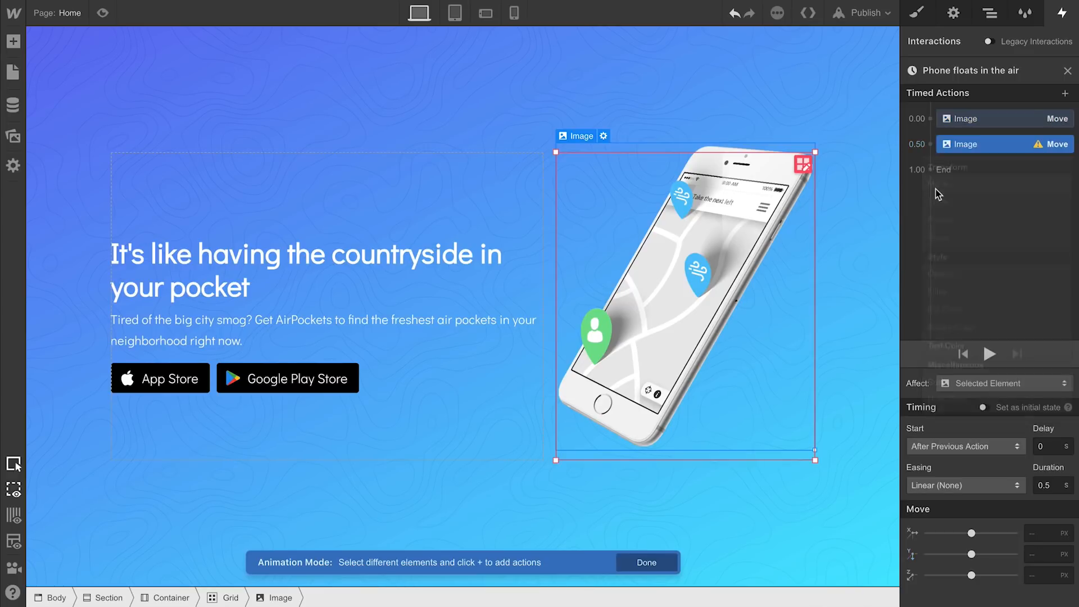
type("0")
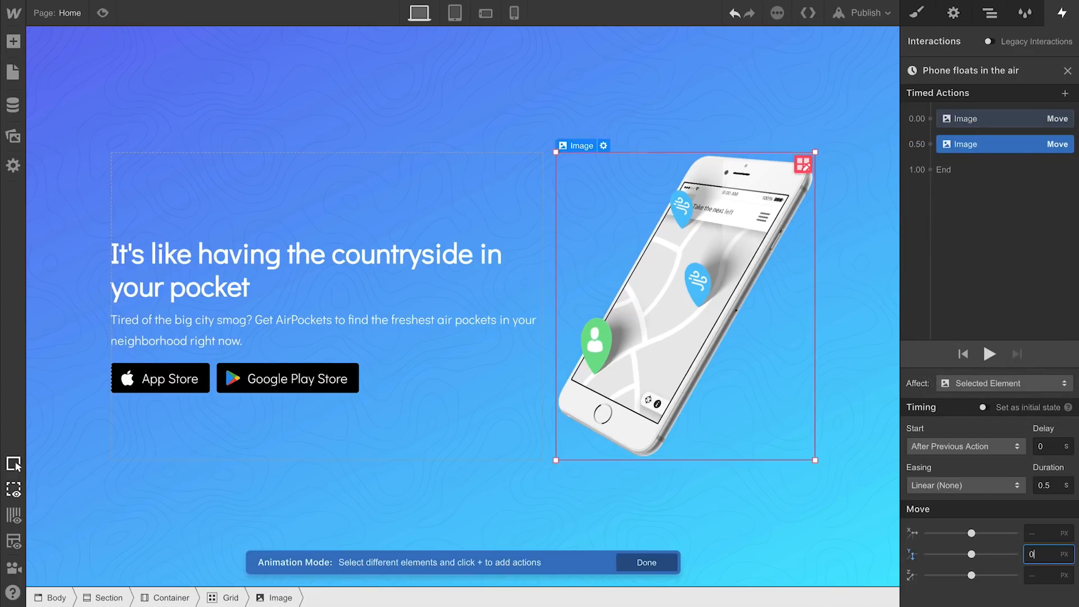
left_click(990, 354)
Apply Ease In Out easing to both Move actions, open their duration for editing, and preview the animation
left_click(983, 121)
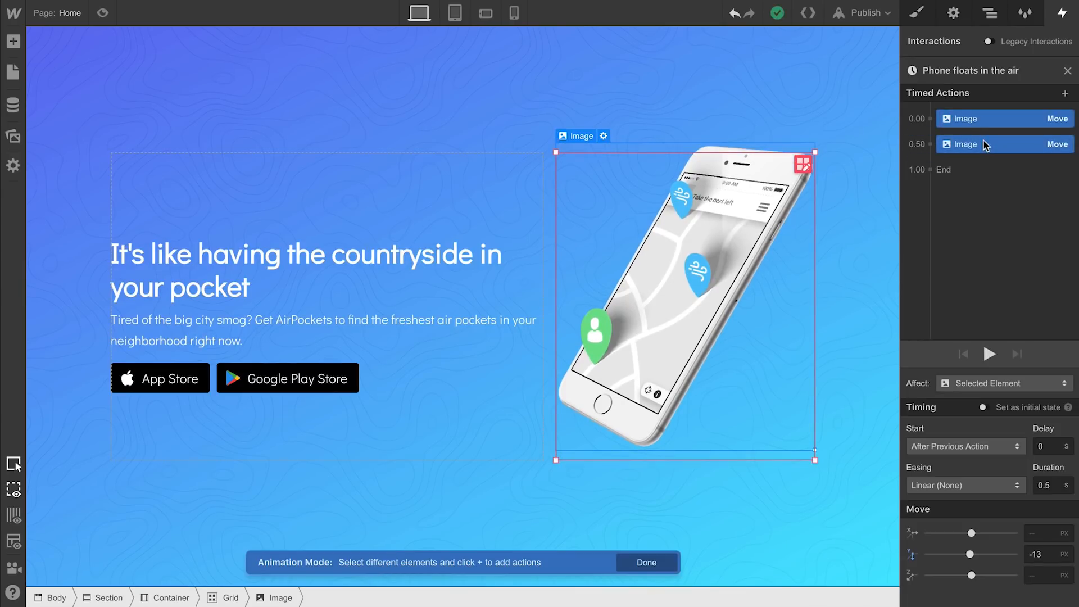
left_click(970, 486)
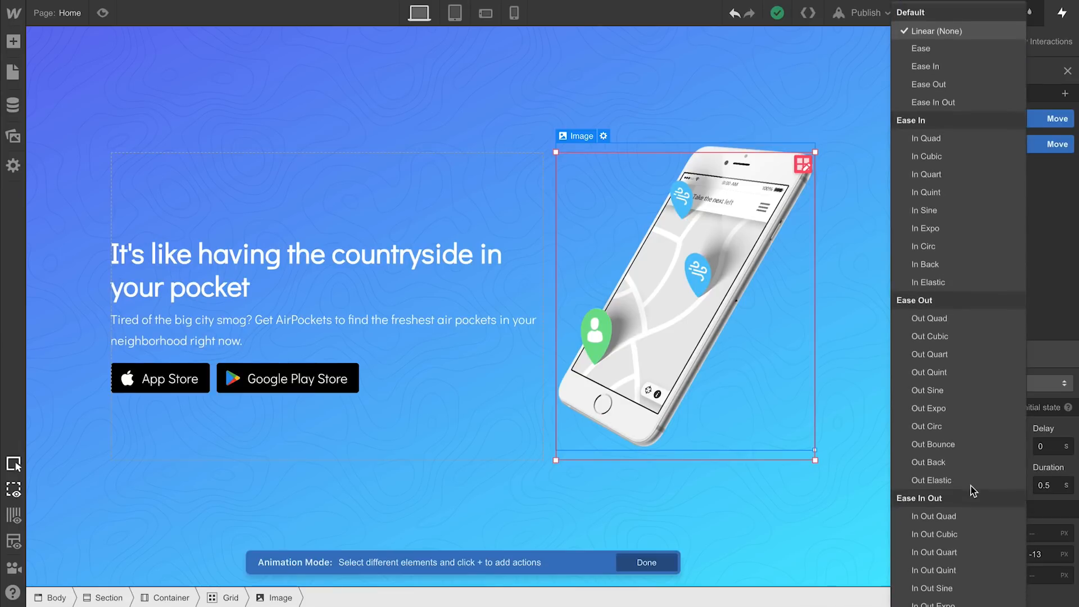
left_click(961, 104)
left_click(1043, 484)
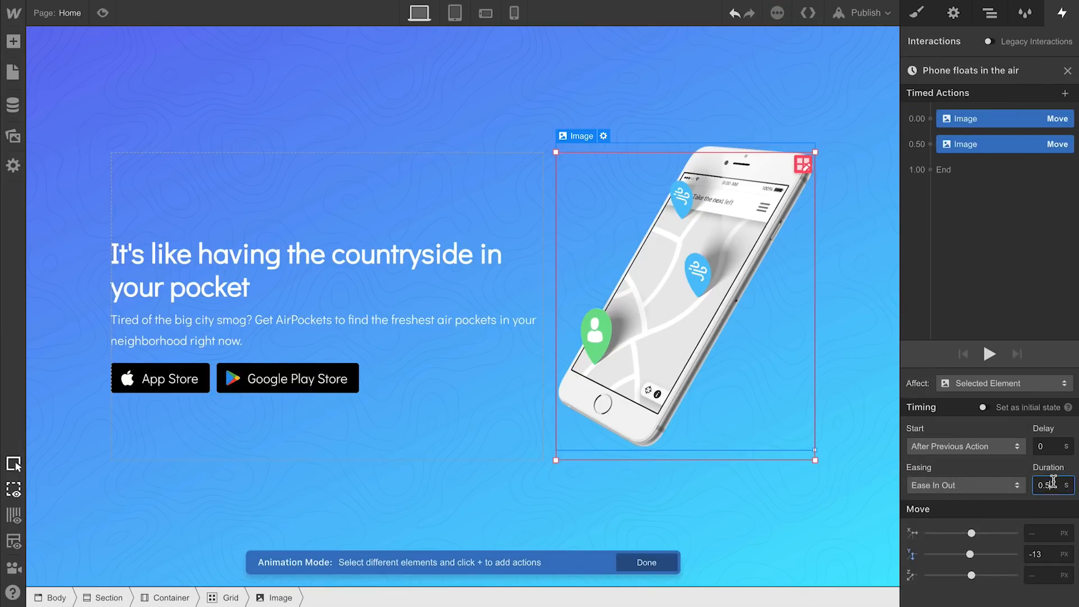
left_click(993, 358)
Close the animation and set the page-load animation "Phone floats in the air" to loop
left_click(1067, 71)
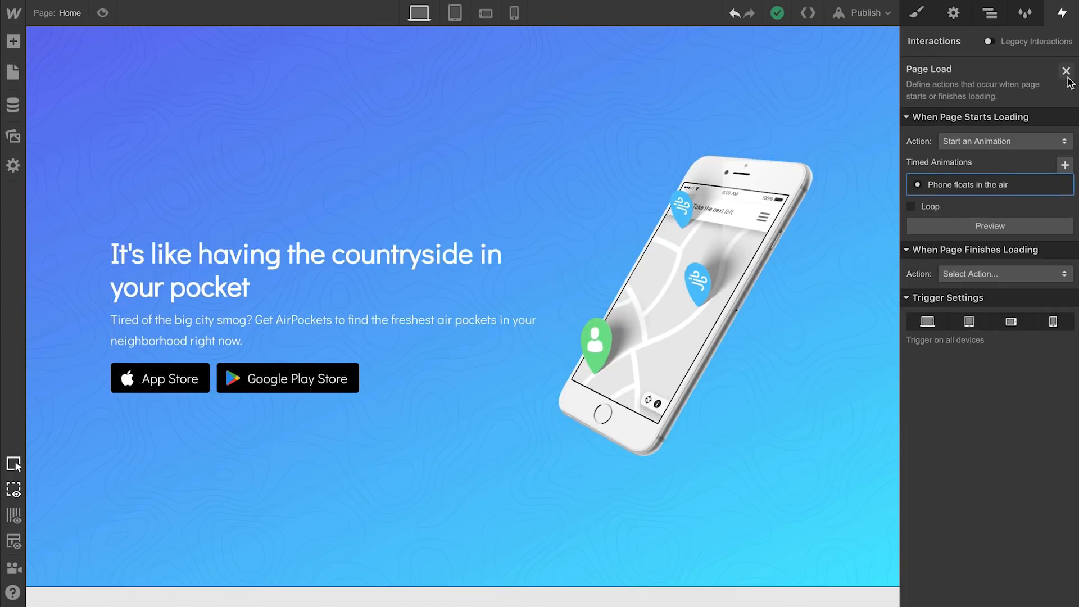
left_click(925, 207)
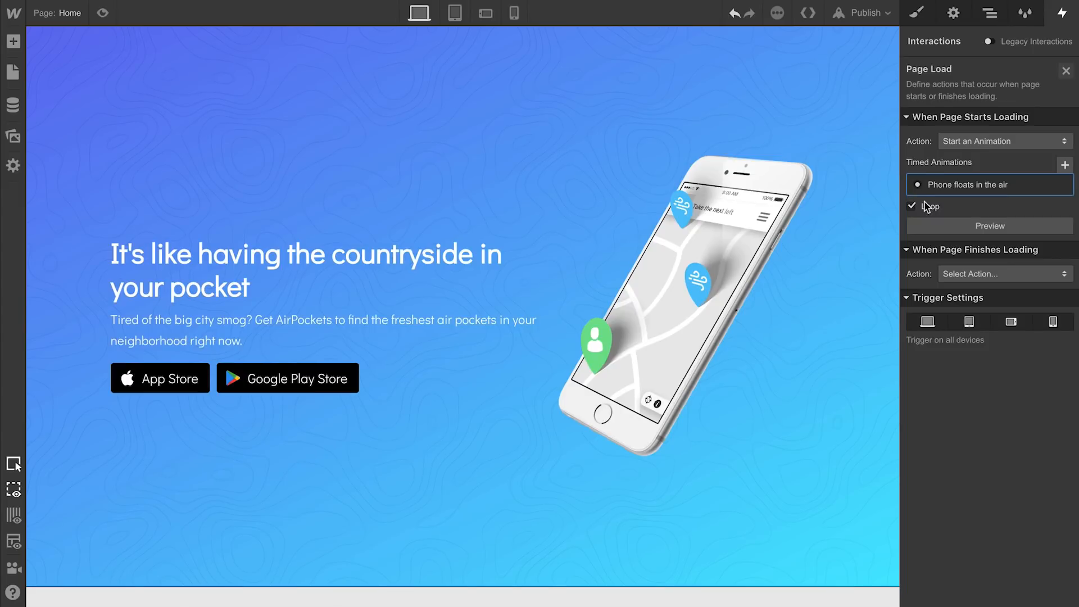
left_click(840, 378)
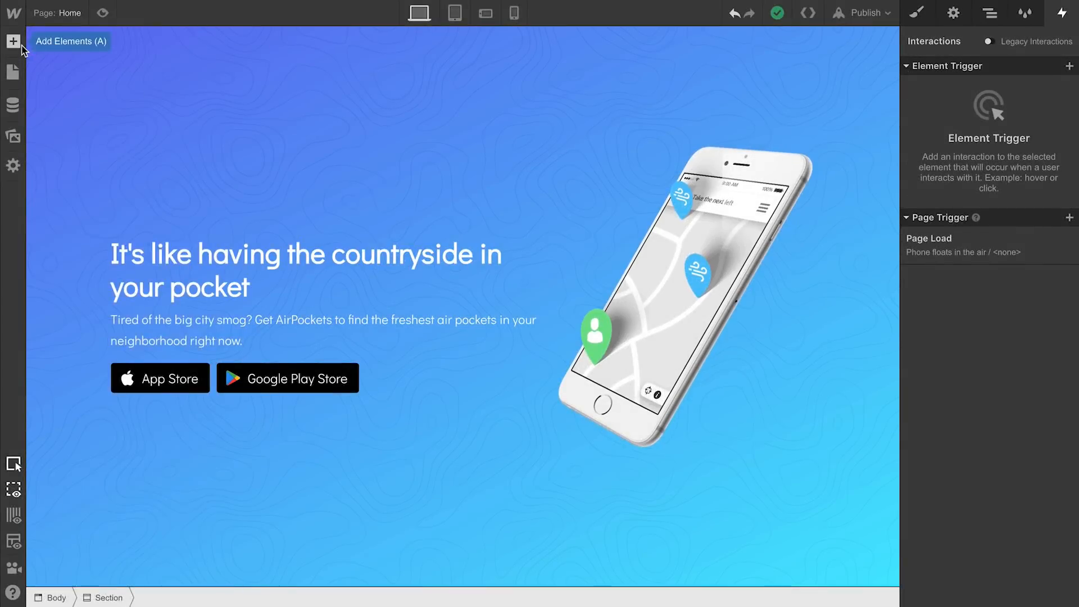
Add a Navbar component at the very top of the page, above the hero section
left_click(13, 41)
scroll(82, 340, "down", 9)
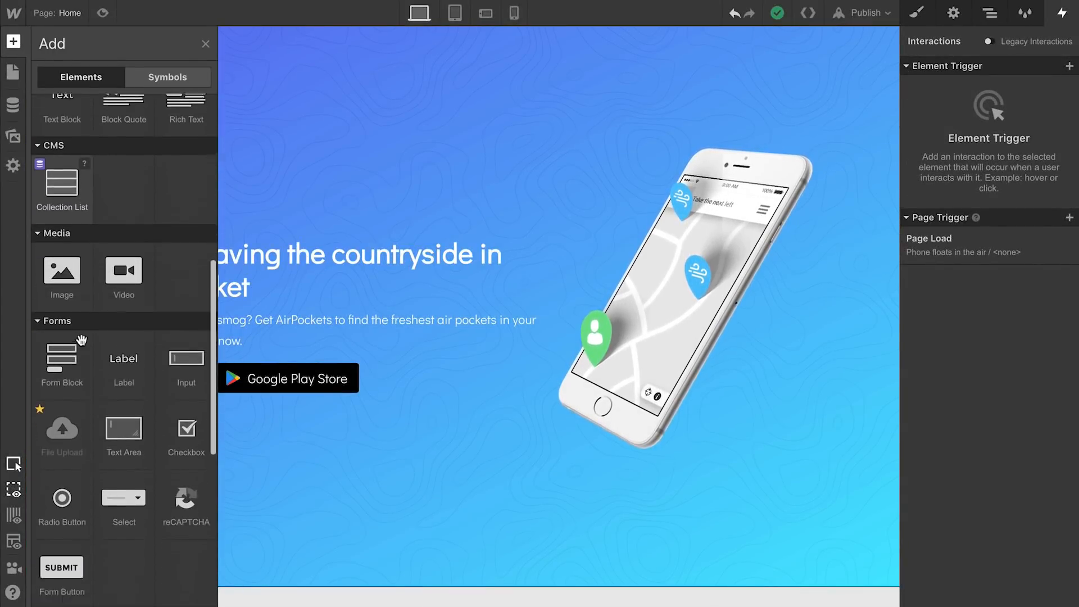
left_click_drag(193, 524, 373, 26)
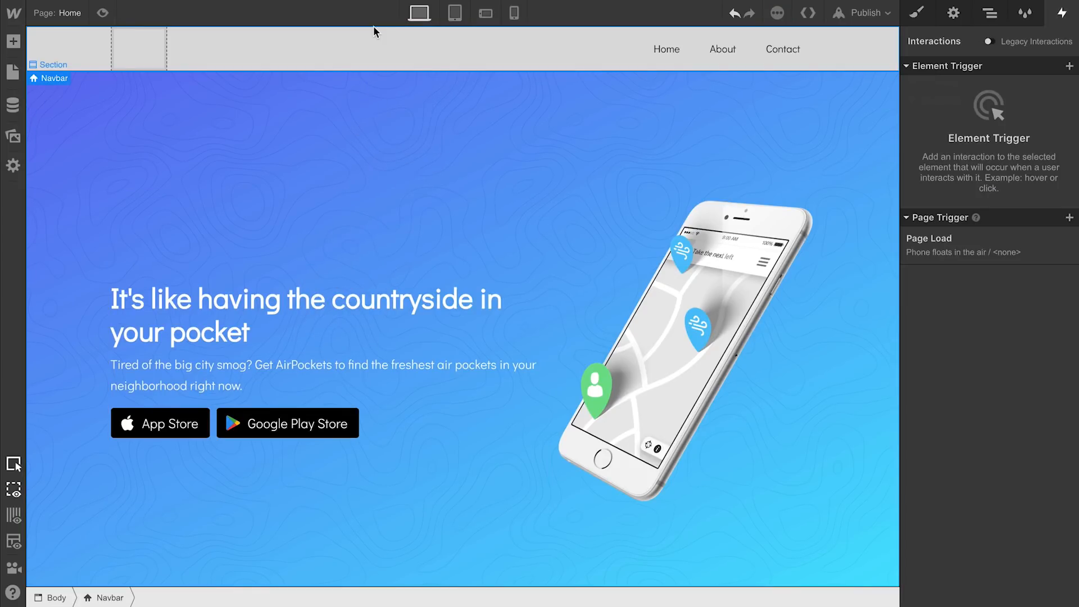
Place the airpockets logo from the assets into the navbar's Brand link and scale it down to fit
left_click(11, 136)
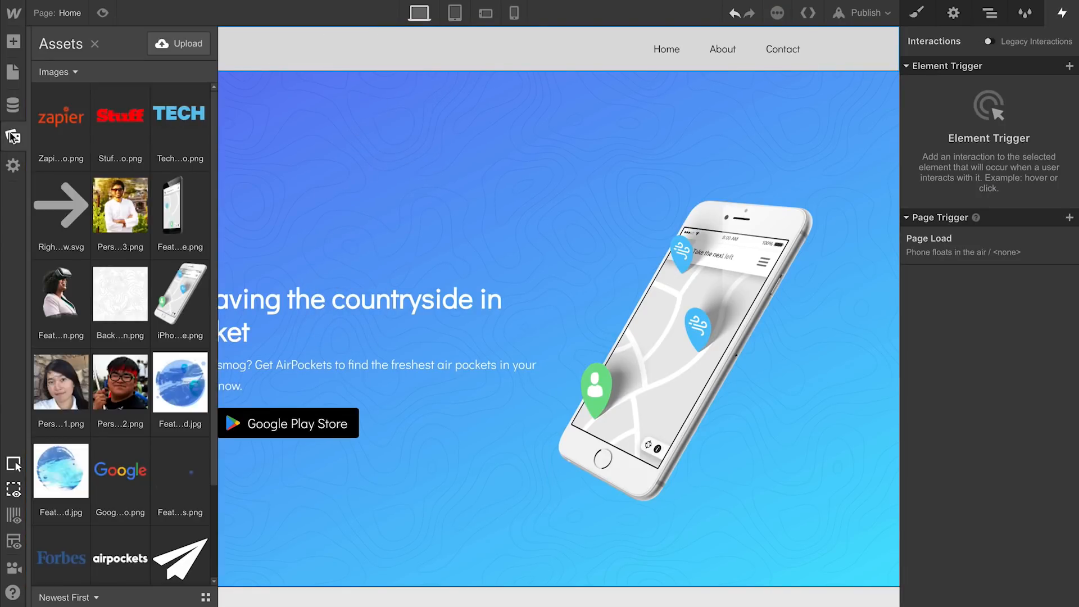
scroll(105, 220, "down", 2)
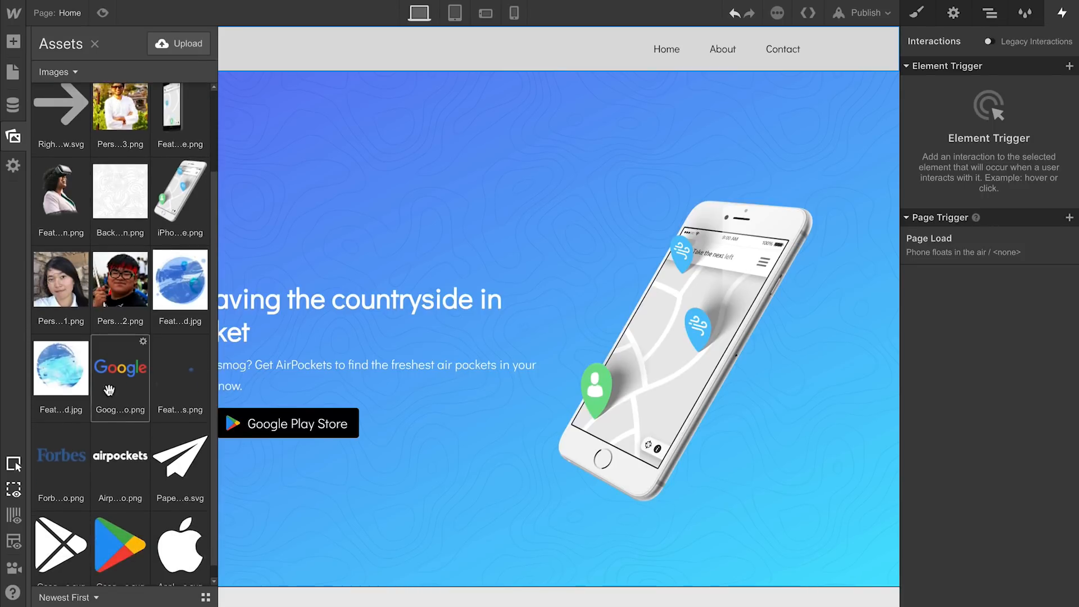
left_click_drag(107, 471, 149, 54)
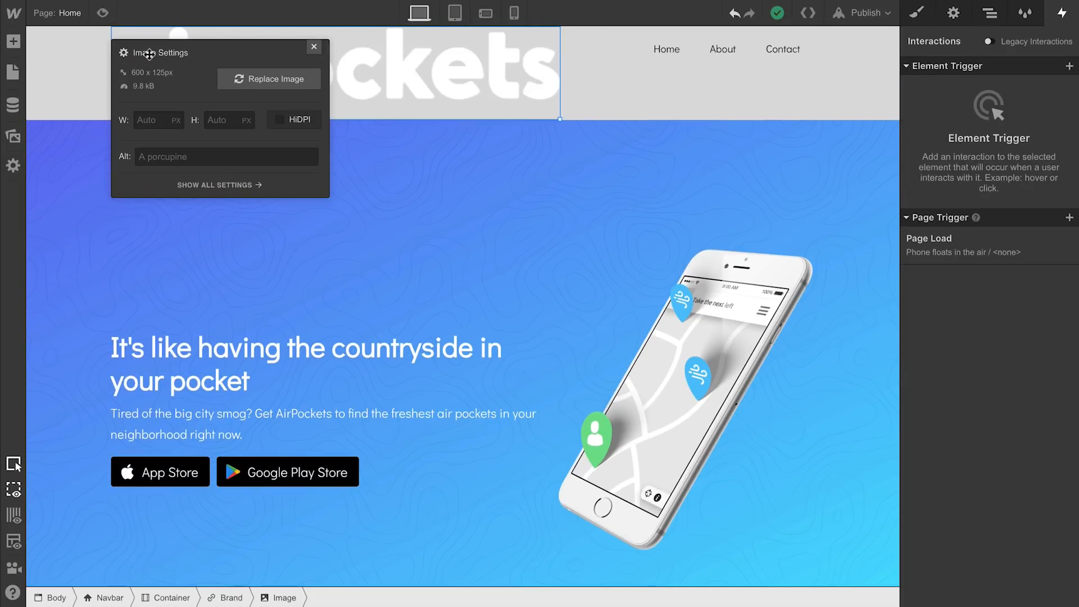
left_click(313, 47)
left_click_drag(560, 119, 228, 54)
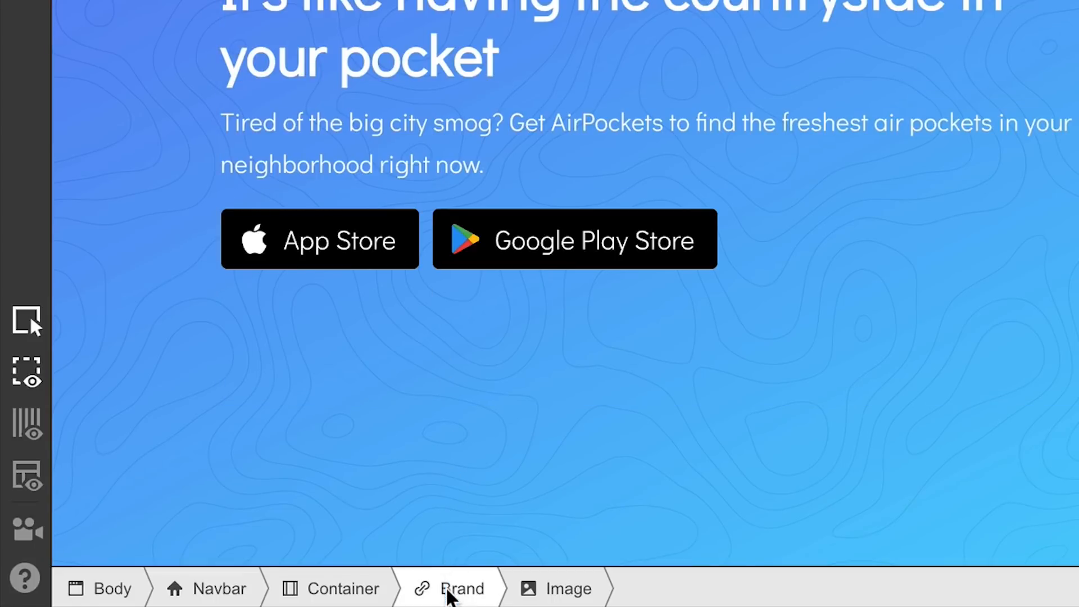
Increase the Brand link's top padding so the logo is vertically centred in the navbar
left_click(449, 597)
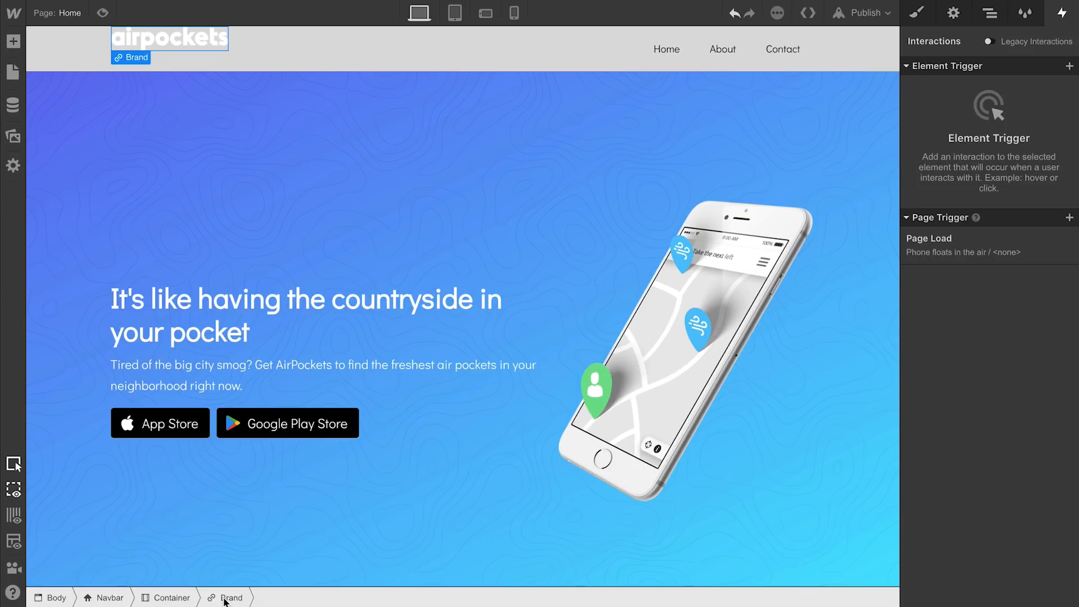
left_click(916, 17)
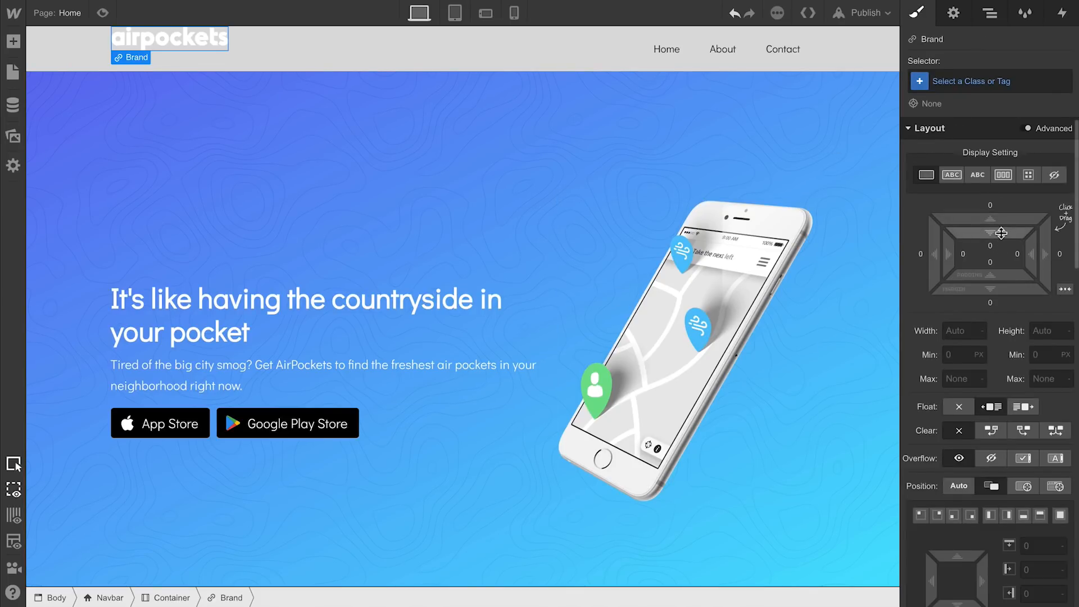
left_click_drag(1001, 236, 997, 265)
Set the text colour of the navbar's Home link to white
left_click(674, 53)
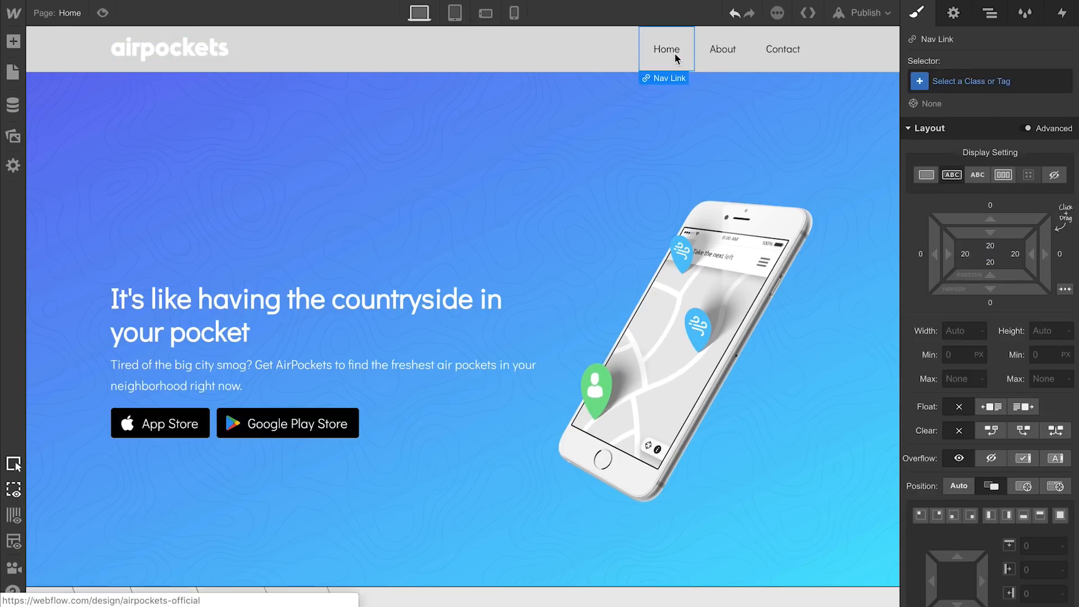
scroll(935, 404, "down", 6)
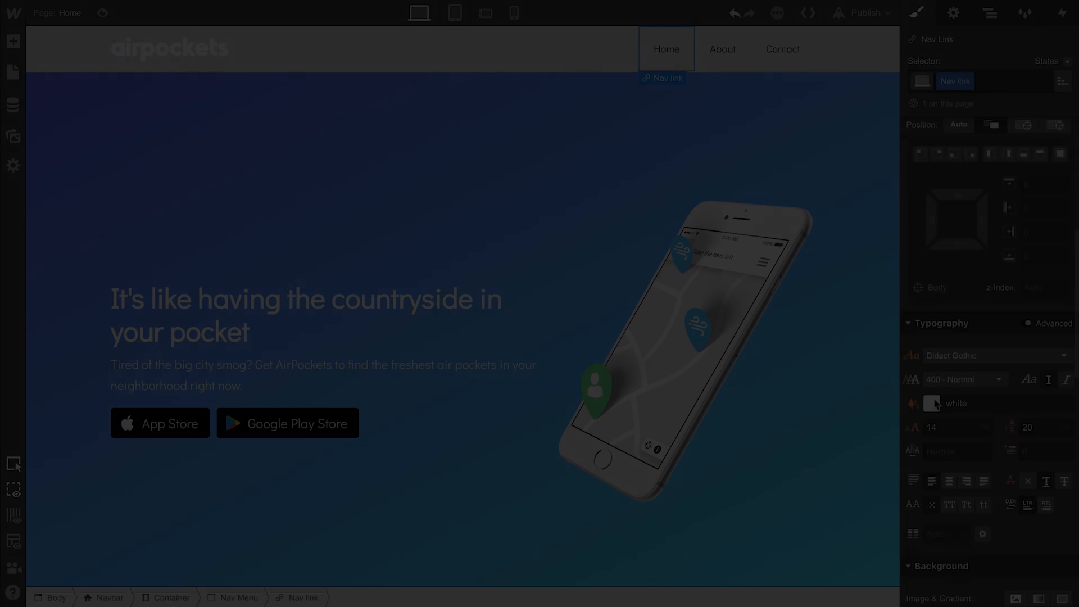
left_click(931, 403)
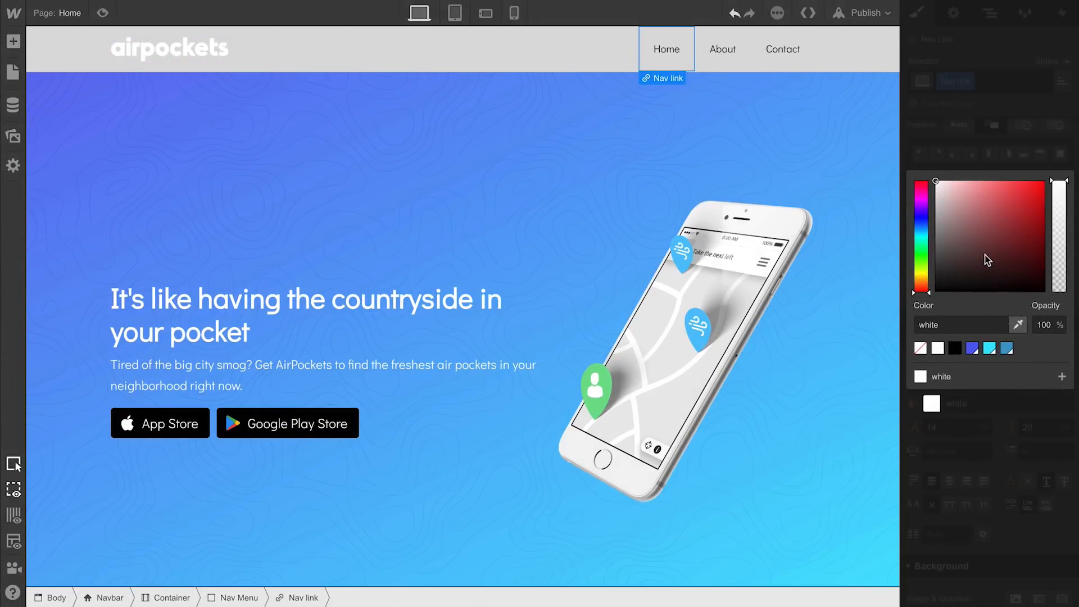
left_click_drag(987, 259, 935, 176)
left_click(962, 158)
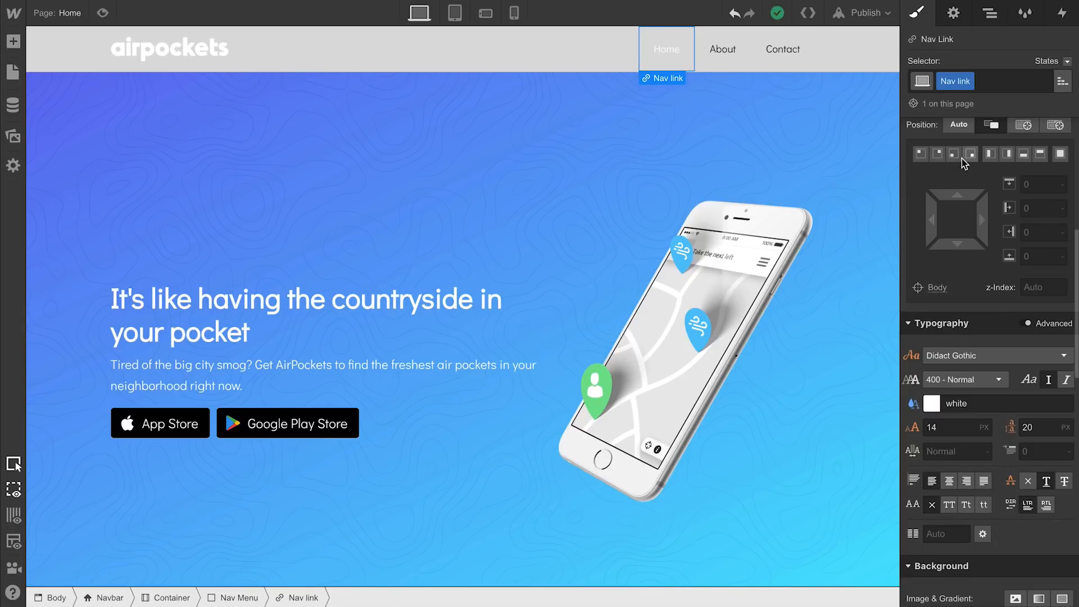
Change the Home link's text to "Get the app" and the About link's text to "Emergency bug report"
double_click(668, 52)
type("Get th")
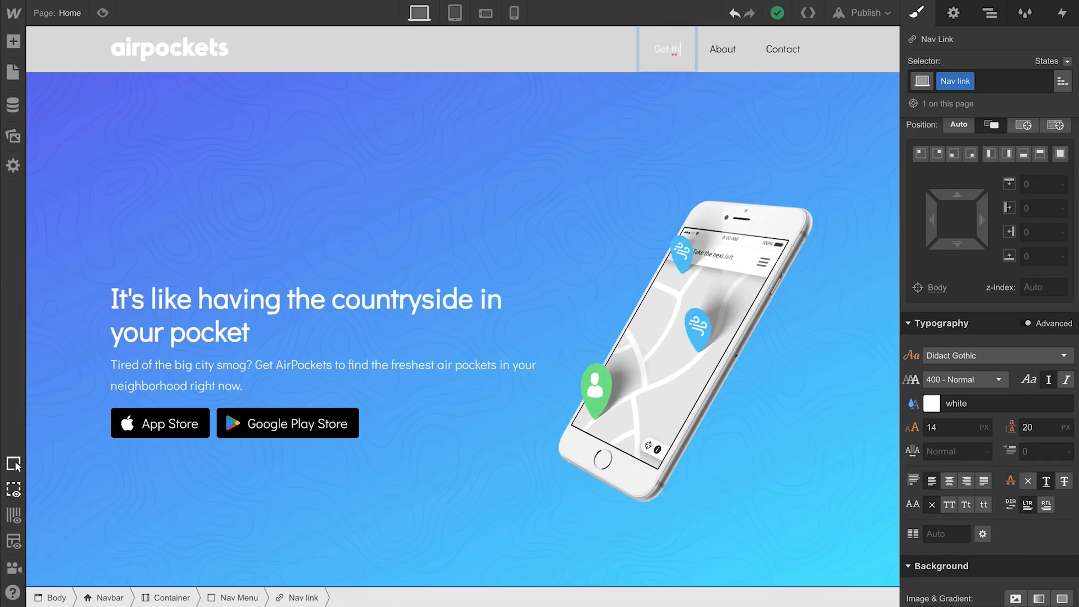
type("e app")
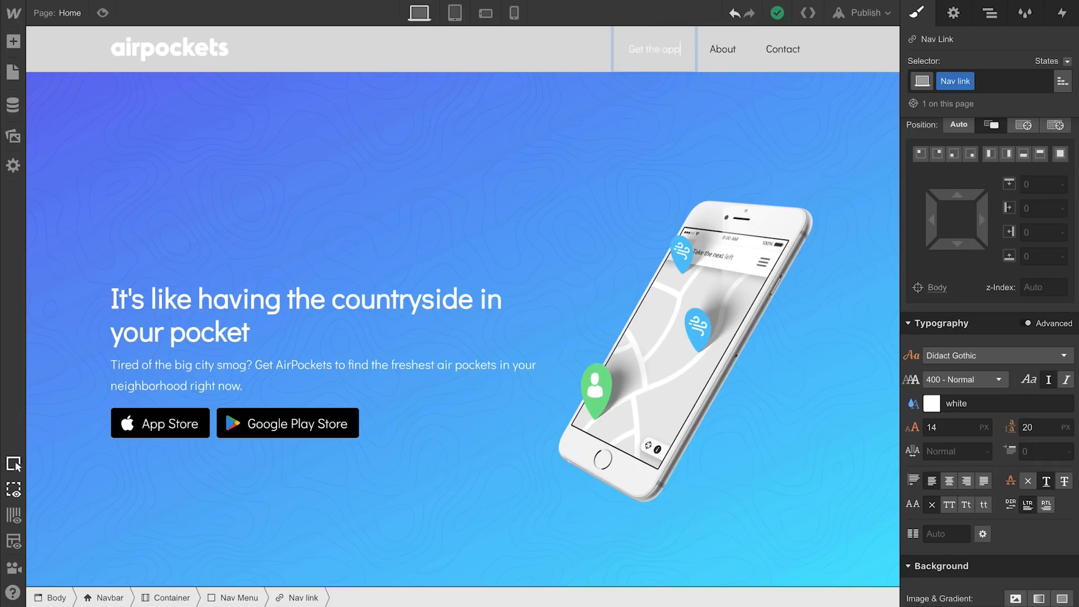
double_click(706, 51)
type("Emergency bug r")
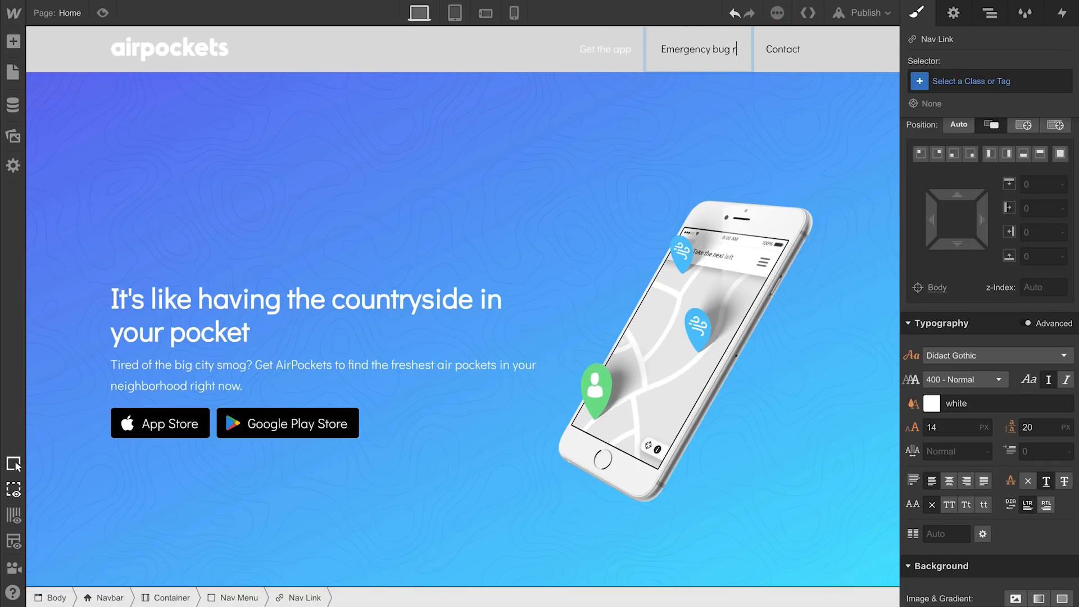
type("eport")
key("Escape")
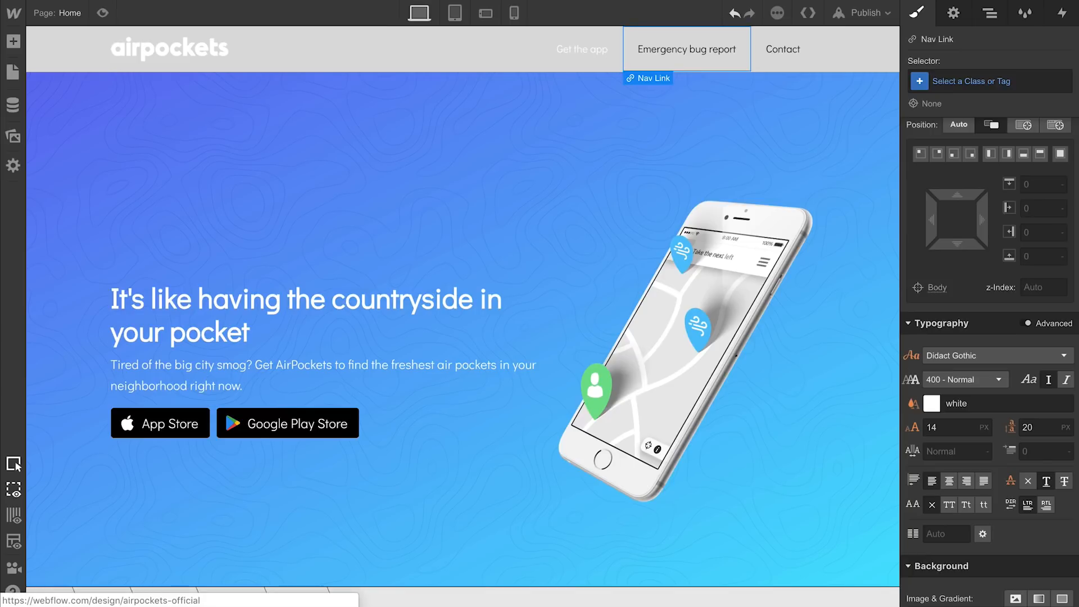
Apply the existing "Nav link" class to the "Emergency bug report" link and delete the Contact link
left_click(974, 79)
type("nav l")
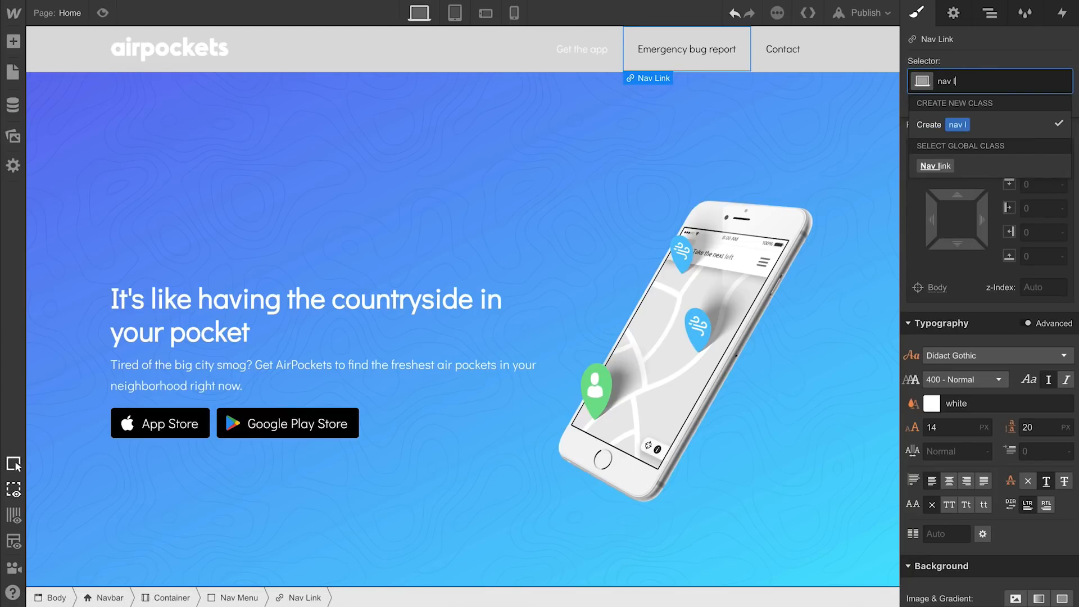
key("Down")
key("Return")
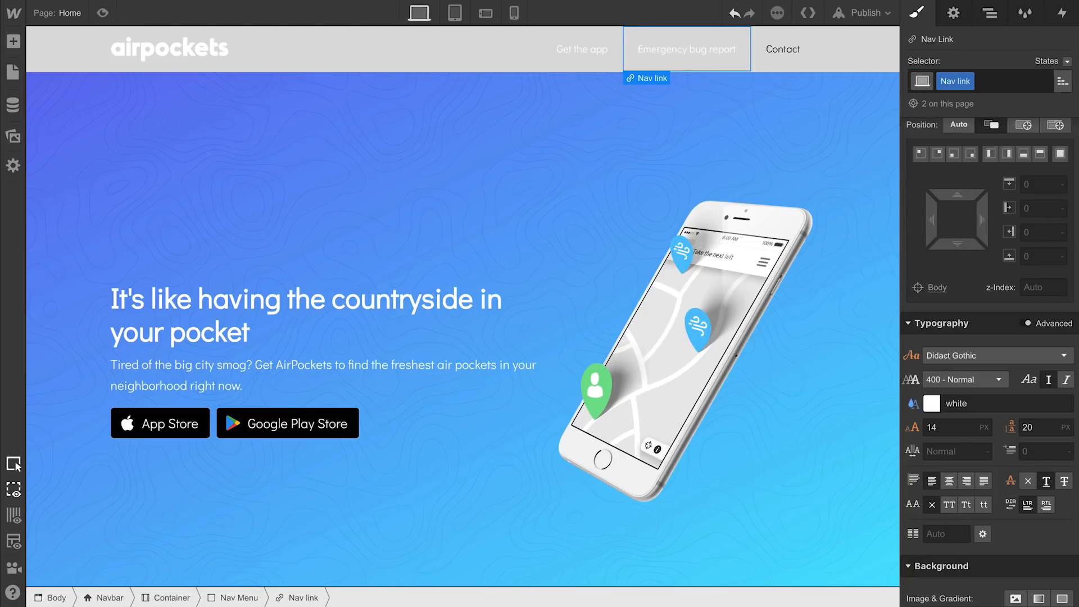
left_click(783, 49)
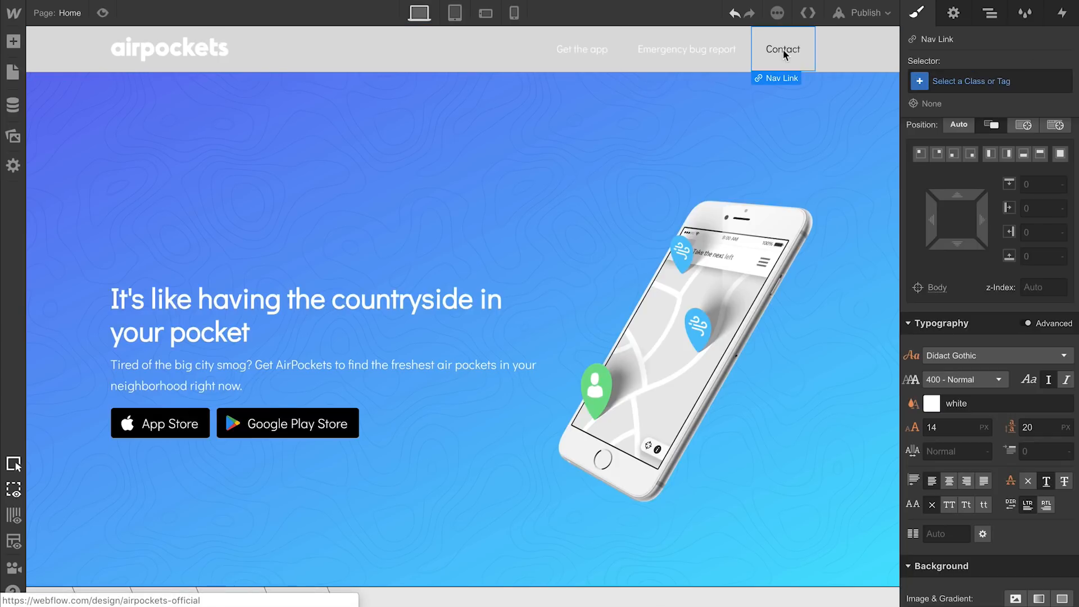
key("Delete")
Set the Navbar's background colour to transparent
left_click(853, 42)
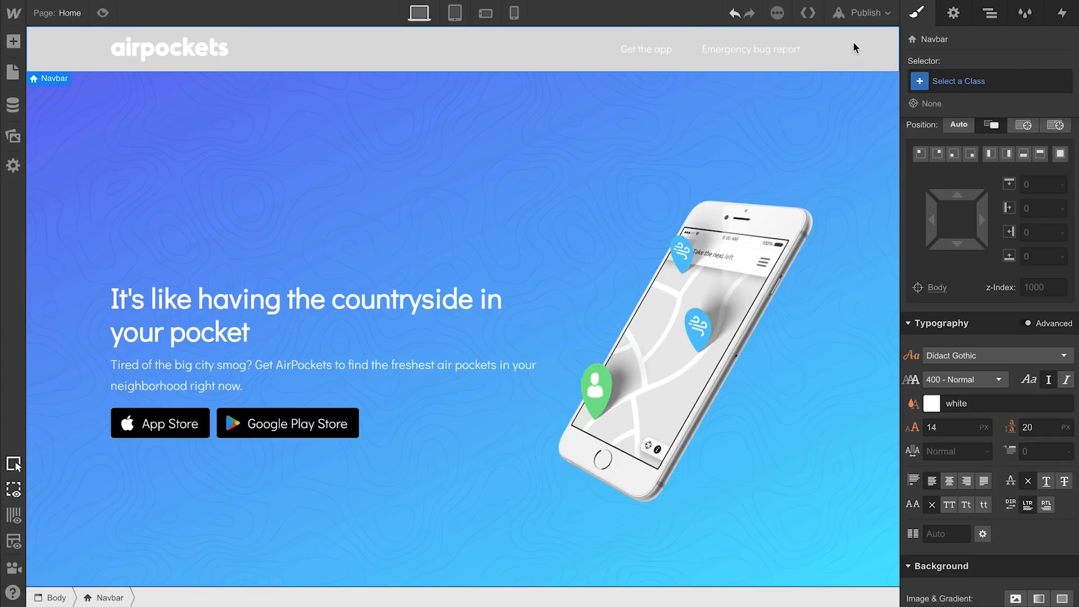
scroll(978, 322, "down", 1)
scroll(978, 322, "down", 5)
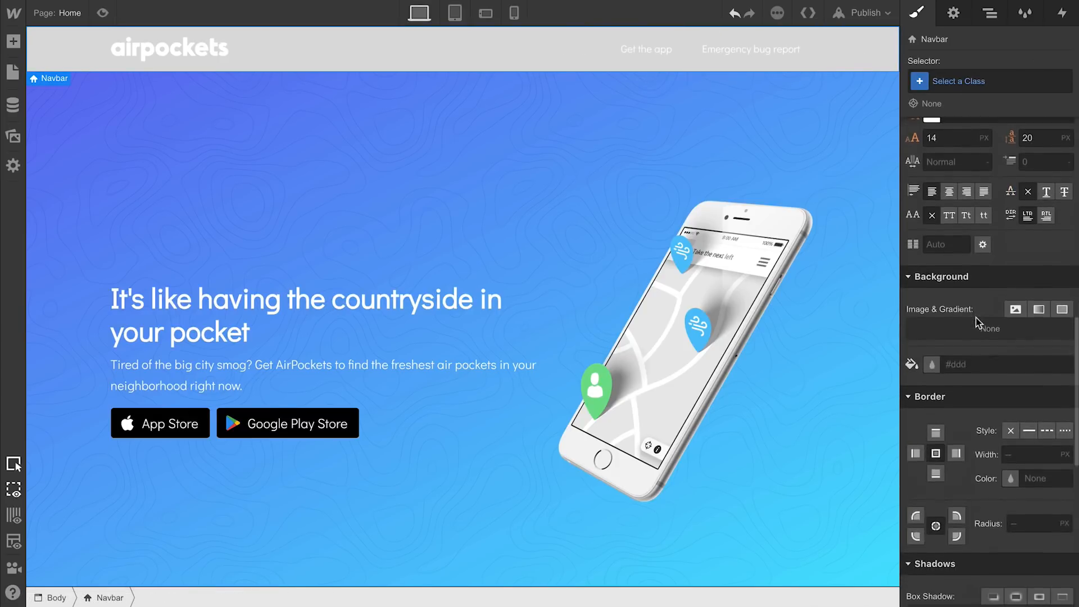
left_click(932, 364)
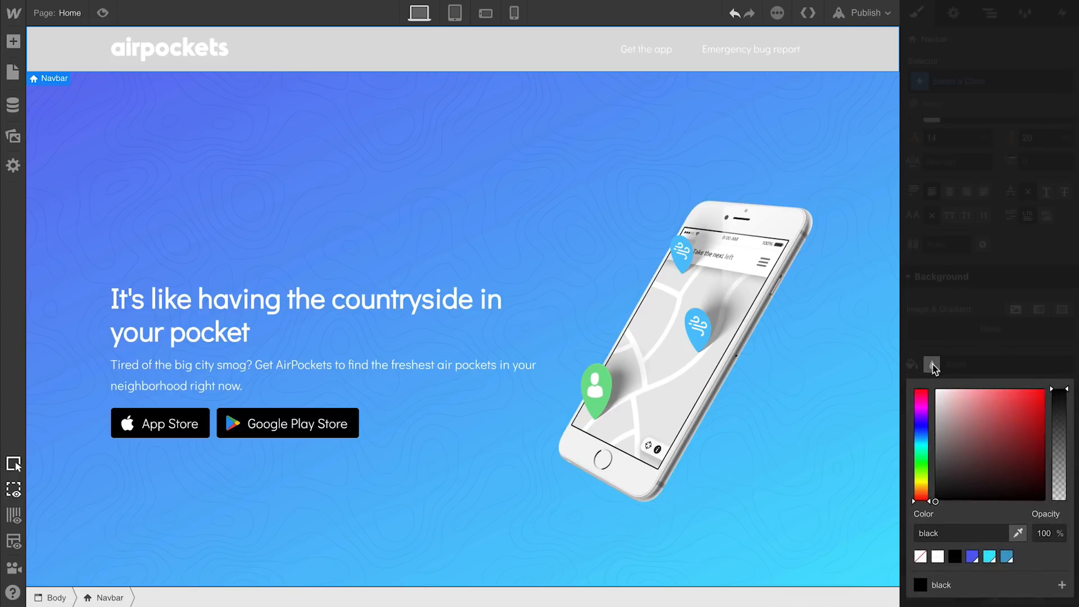
left_click(921, 557)
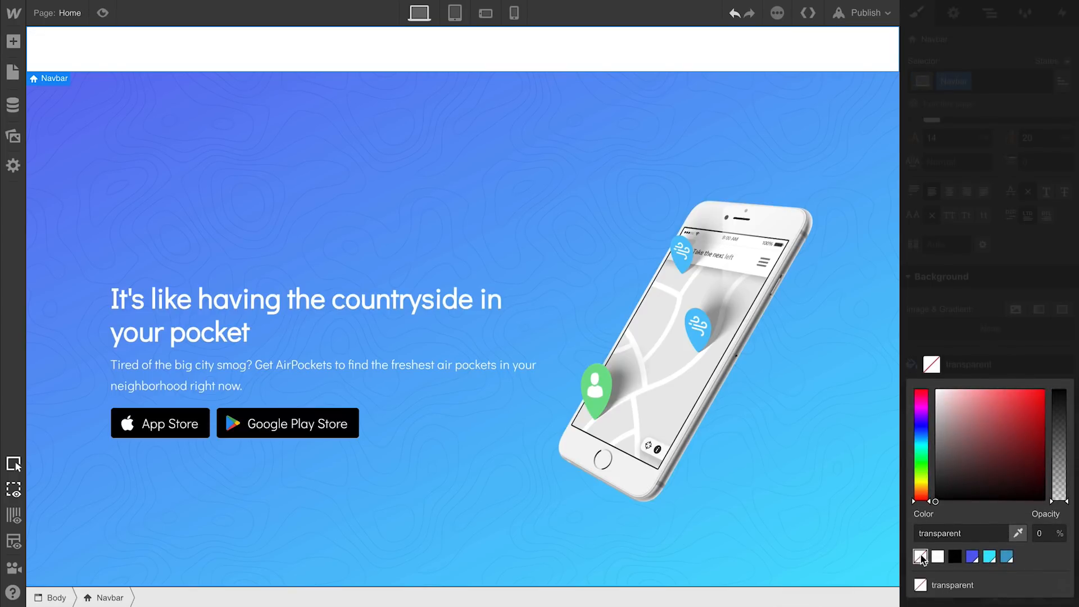
left_click(956, 348)
Nest the Navbar inside the hero Section as its first child, above the Container, and collapse the Container in the element tree
left_click(987, 14)
left_click_drag(948, 84, 946, 105)
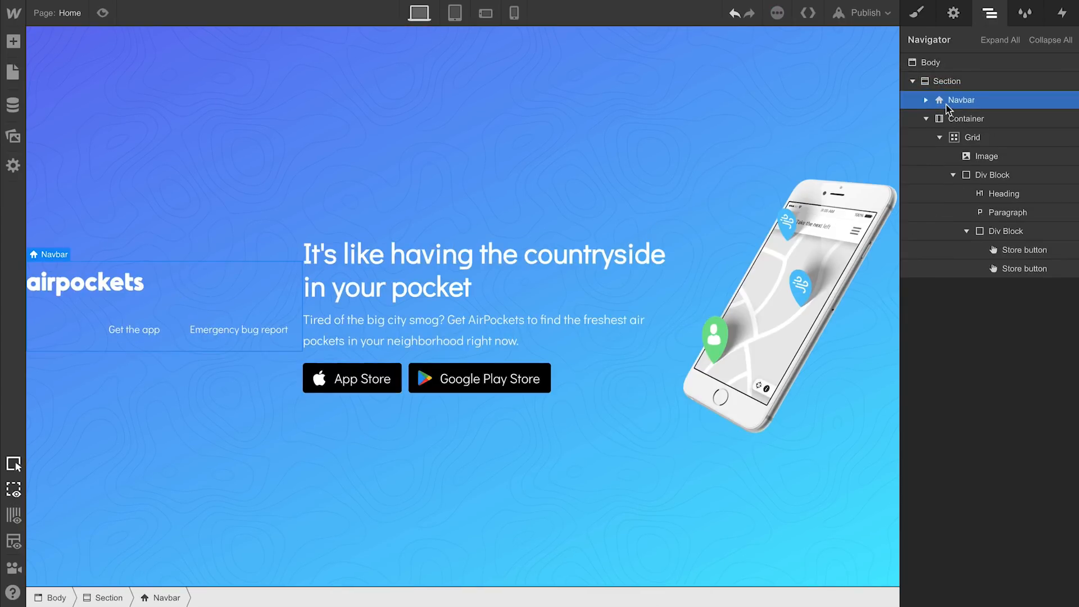
left_click(926, 118)
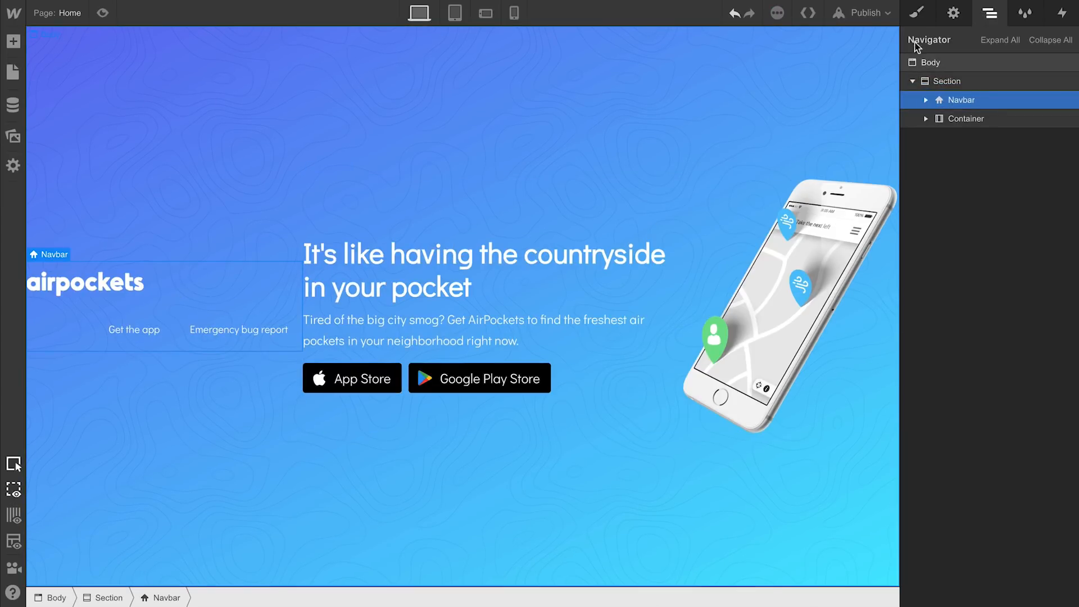
Give the Navbar absolute positioning and anchor it across the full width of the Section's top edge
left_click(916, 13)
scroll(993, 485, "down", 4)
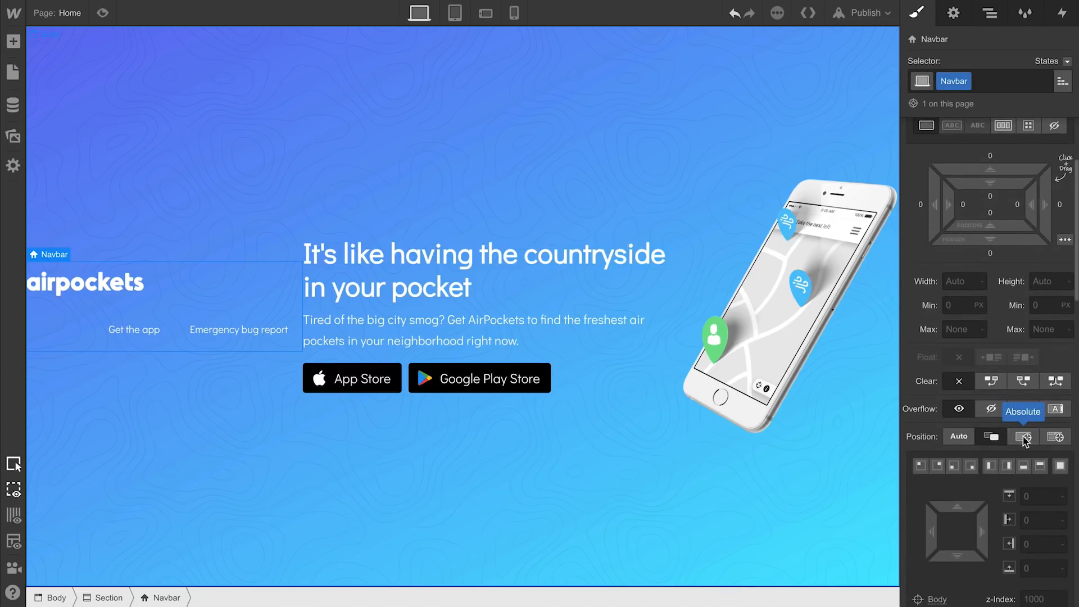
left_click(1023, 437)
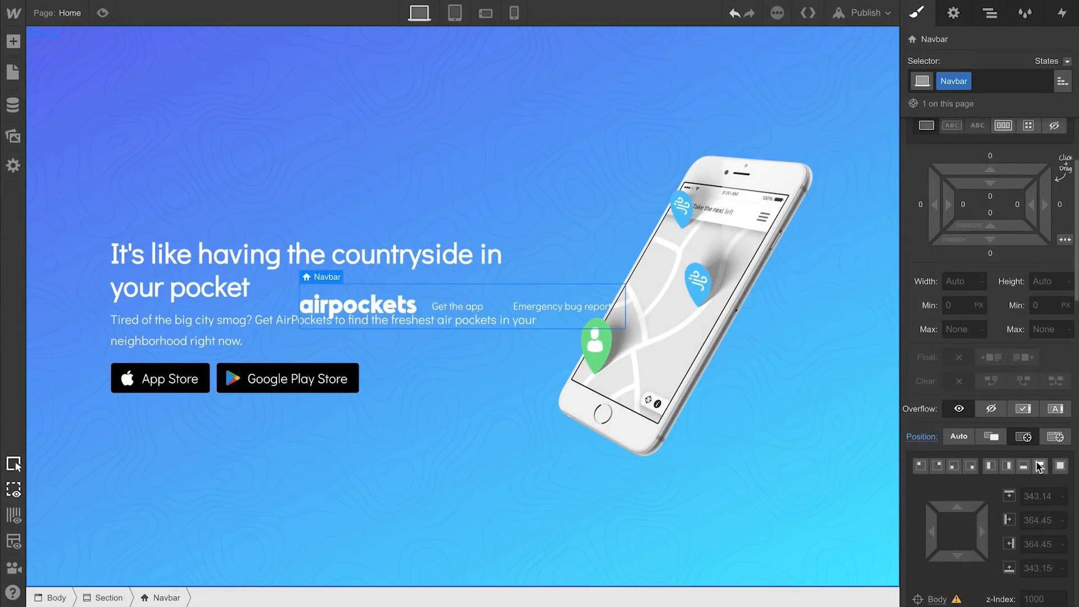
left_click(1039, 466)
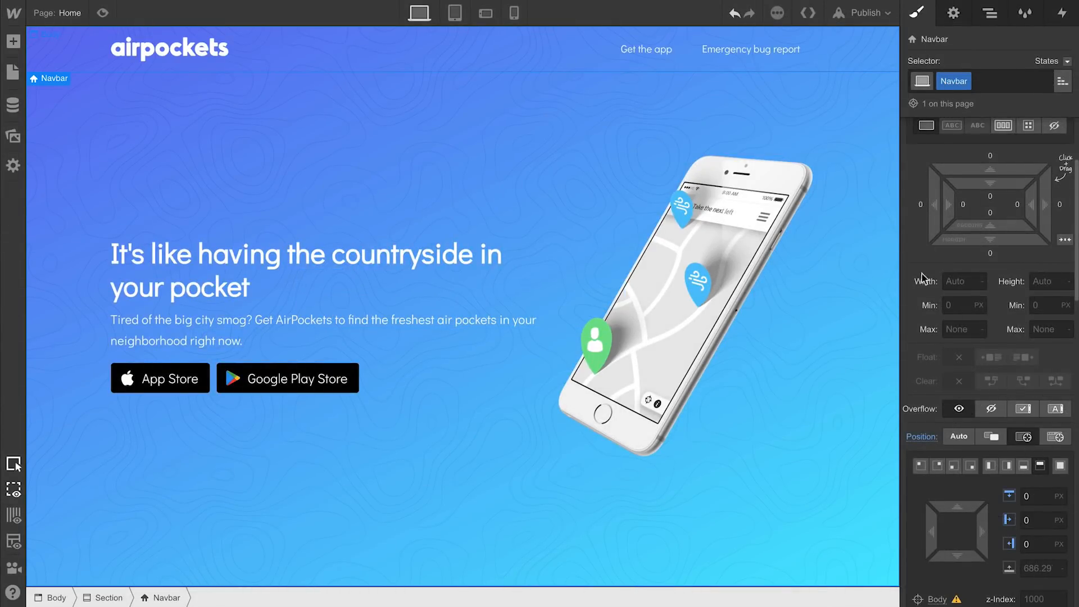
Increase the font size of the "Nav link" class by a few pixels, using the "Get the app" link
left_click(658, 51)
scroll(990, 471, "down", 5)
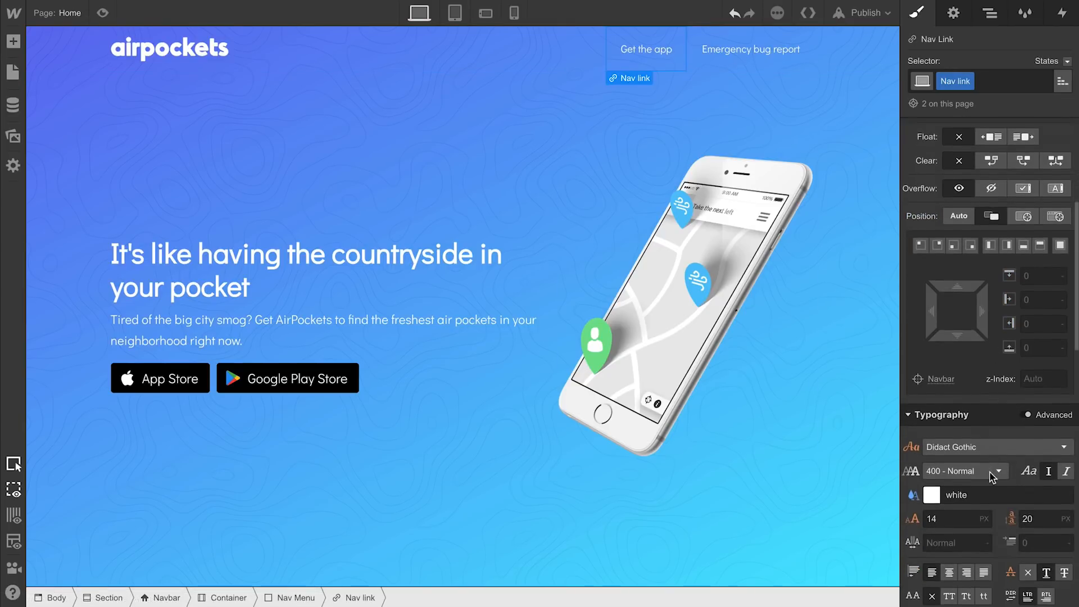
left_click(960, 515)
key("Up")
key("Up")
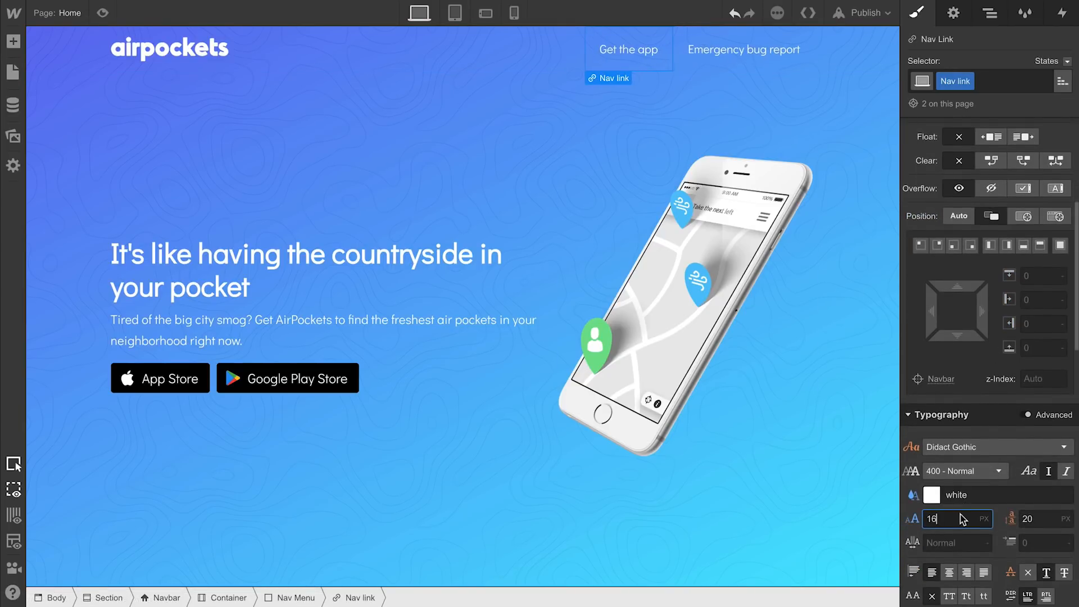
key("Up")
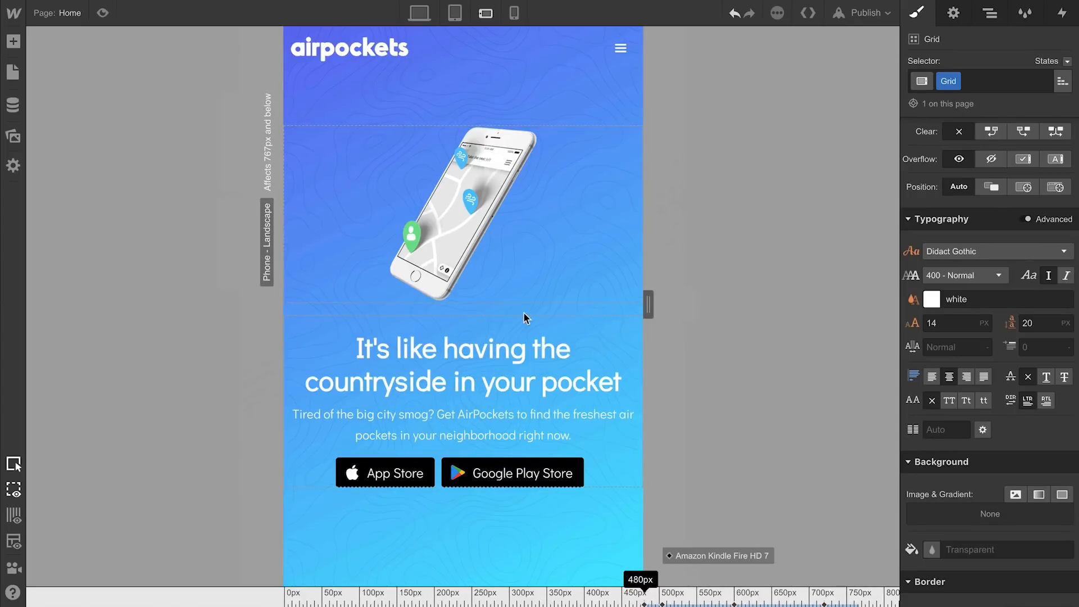
Narrow the Phone - Landscape preview canvas to check the hero's responsive layout
left_click_drag(648, 312, 626, 319)
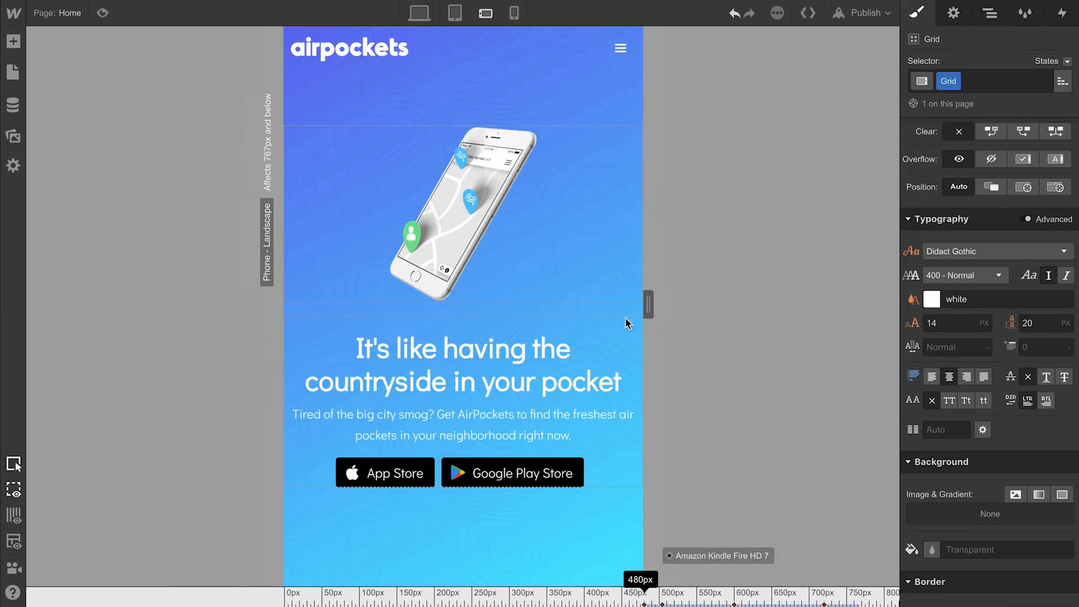